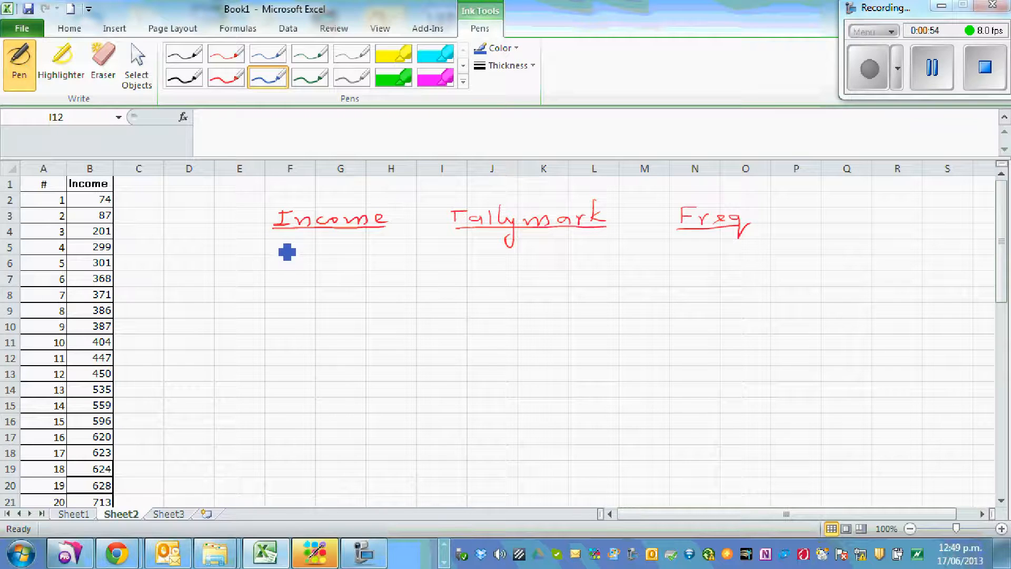
Handwrite the income classes 0–100, 100–200, 200–300, 300–400 and 400–500 in blue ink under the Income heading
{"action": "left_click_drag", "start_coordinate": [298, 262], "coordinate": [287, 241]}
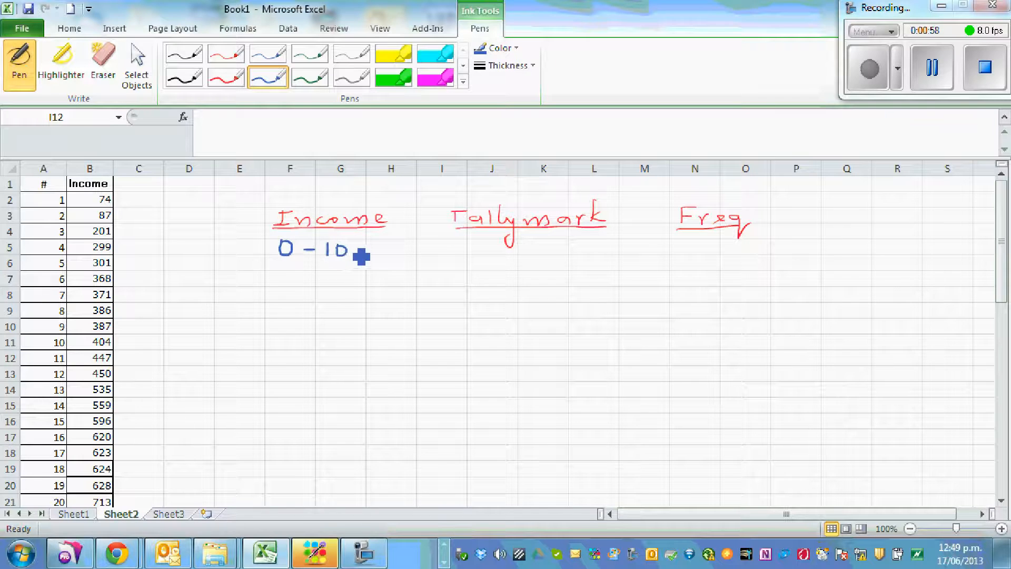
{"action": "left_click_drag", "start_coordinate": [374, 260], "coordinate": [363, 244]}
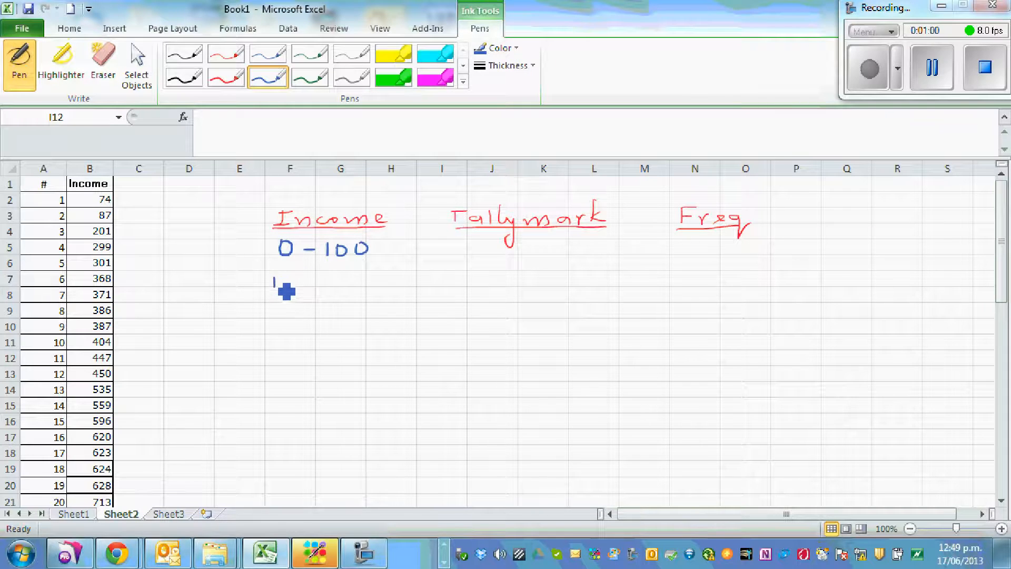
{"action": "mouse_move", "coordinate": [295, 287]}
{"action": "left_mouse_down"}
{"action": "mouse_move", "coordinate": [290, 278]}
{"action": "mouse_move", "coordinate": [393, 282]}
{"action": "left_mouse_up"}
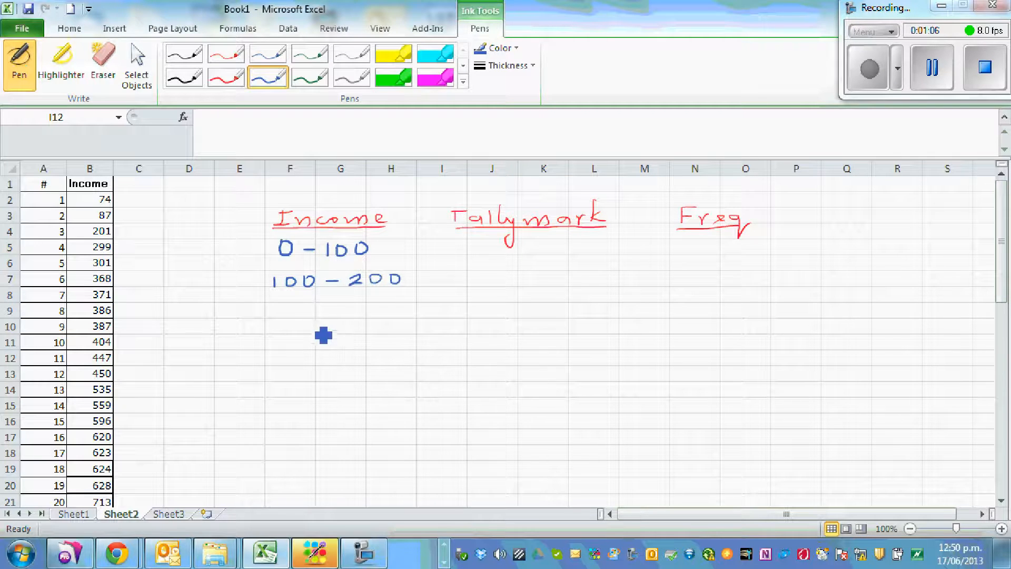
{"action": "mouse_move", "coordinate": [273, 309]}
{"action": "left_mouse_down"}
{"action": "mouse_move", "coordinate": [313, 316]}
{"action": "mouse_move", "coordinate": [378, 306]}
{"action": "mouse_move", "coordinate": [363, 316]}
{"action": "mouse_move", "coordinate": [409, 307]}
{"action": "left_mouse_up"}
{"action": "left_click", "coordinate": [295, 310]}
{"action": "mouse_move", "coordinate": [274, 336]}
{"action": "left_mouse_down"}
{"action": "mouse_move", "coordinate": [269, 349]}
{"action": "mouse_move", "coordinate": [317, 339]}
{"action": "mouse_move", "coordinate": [385, 346]}
{"action": "mouse_move", "coordinate": [376, 352]}
{"action": "mouse_move", "coordinate": [415, 338]}
{"action": "left_mouse_up"}
{"action": "mouse_move", "coordinate": [271, 369]}
{"action": "left_mouse_down"}
{"action": "mouse_move", "coordinate": [280, 380]}
{"action": "mouse_move", "coordinate": [299, 371]}
{"action": "mouse_move", "coordinate": [376, 377]}
{"action": "mouse_move", "coordinate": [365, 380]}
{"action": "mouse_move", "coordinate": [381, 368]}
{"action": "mouse_move", "coordinate": [394, 380]}
{"action": "mouse_move", "coordinate": [391, 370]}
{"action": "mouse_move", "coordinate": [413, 370]}
{"action": "left_mouse_up"}
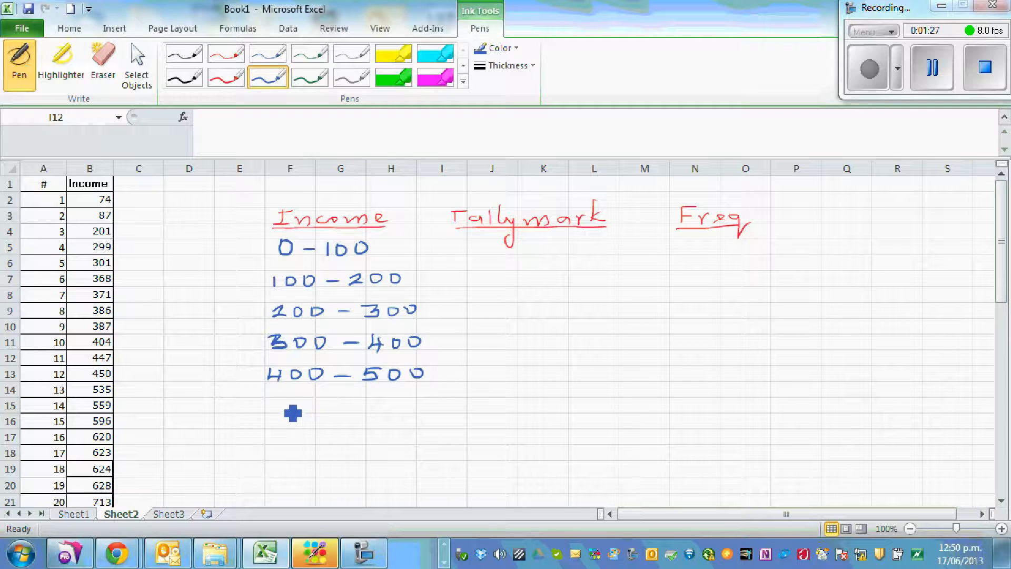
{"action": "left_click_drag", "start_coordinate": [282, 399], "coordinate": [283, 407]}
{"action": "mouse_move", "coordinate": [296, 404]}
{"action": "left_mouse_down"}
{"action": "mouse_move", "coordinate": [298, 413]}
{"action": "mouse_move", "coordinate": [295, 404]}
{"action": "left_mouse_up"}
{"action": "left_click", "coordinate": [103, 62]}
{"action": "left_click_drag", "start_coordinate": [279, 405], "coordinate": [316, 411]}
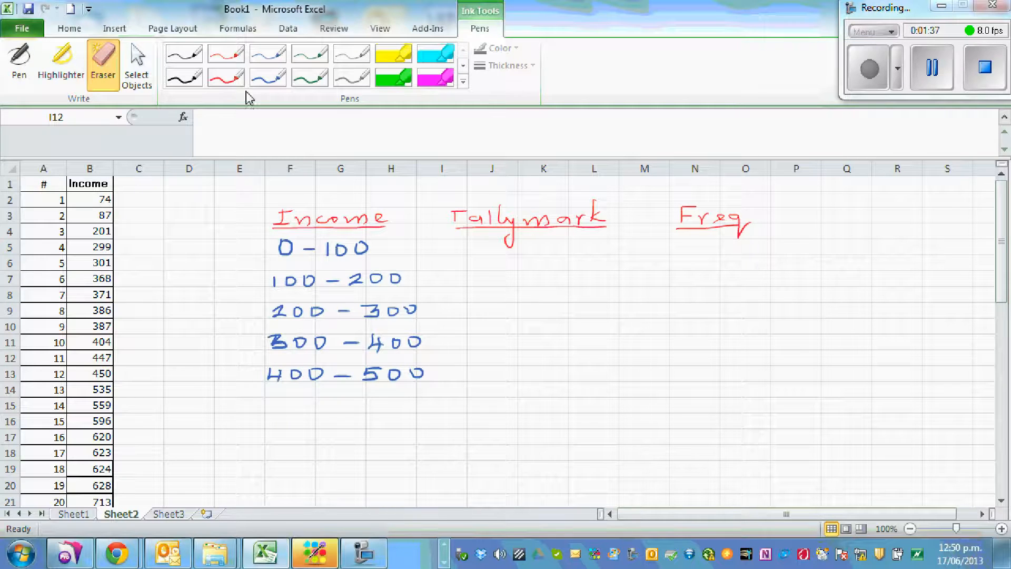
Handwrite the classes 500–600, 600–700 and 700–800 in blue ink below 400–500
{"action": "left_click", "coordinate": [268, 78]}
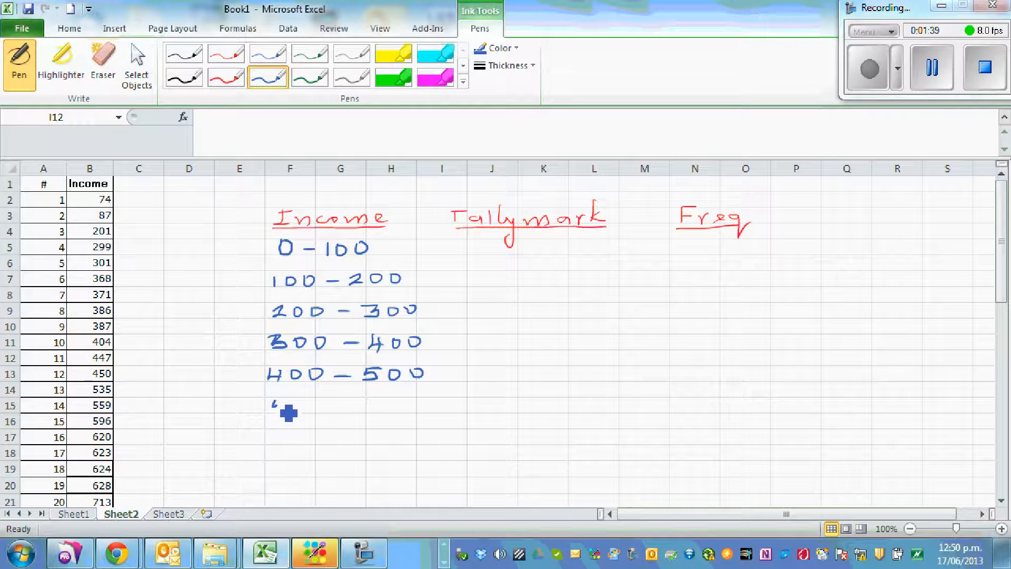
{"action": "mouse_move", "coordinate": [287, 410]}
{"action": "left_mouse_down"}
{"action": "mouse_move", "coordinate": [384, 420]}
{"action": "mouse_move", "coordinate": [428, 406]}
{"action": "left_mouse_up"}
{"action": "mouse_move", "coordinate": [287, 431]}
{"action": "left_mouse_down"}
{"action": "mouse_move", "coordinate": [289, 442]}
{"action": "mouse_move", "coordinate": [337, 446]}
{"action": "mouse_move", "coordinate": [446, 436]}
{"action": "left_mouse_up"}
{"action": "mouse_move", "coordinate": [285, 464]}
{"action": "left_mouse_down"}
{"action": "mouse_move", "coordinate": [294, 477]}
{"action": "mouse_move", "coordinate": [335, 467]}
{"action": "mouse_move", "coordinate": [437, 474]}
{"action": "left_mouse_up"}
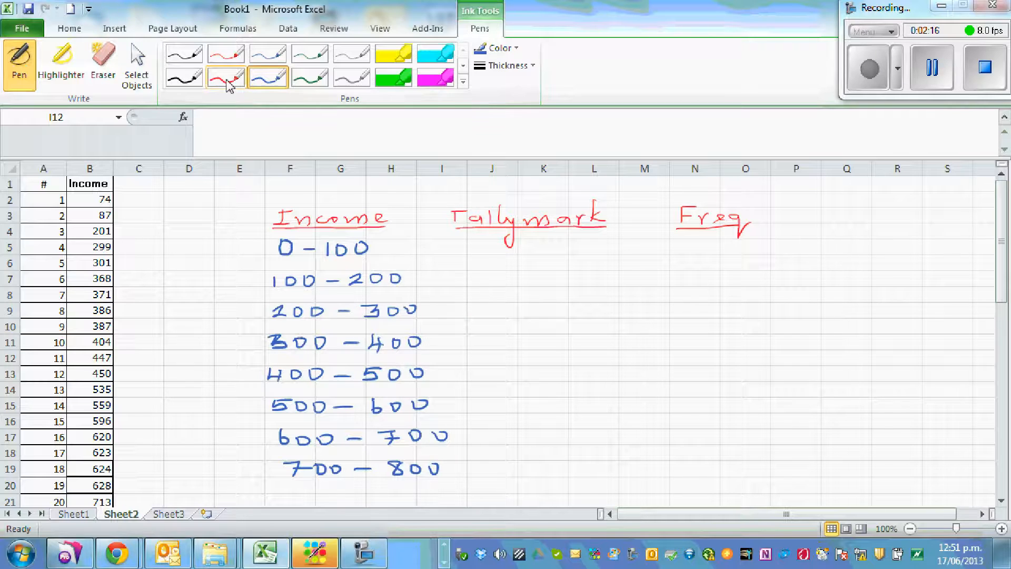
In green ink, cross off 74 and 87, enter two tally marks and frequency 2 for 0–100, and a dash and 0 for 100–200
{"action": "left_click", "coordinate": [300, 82]}
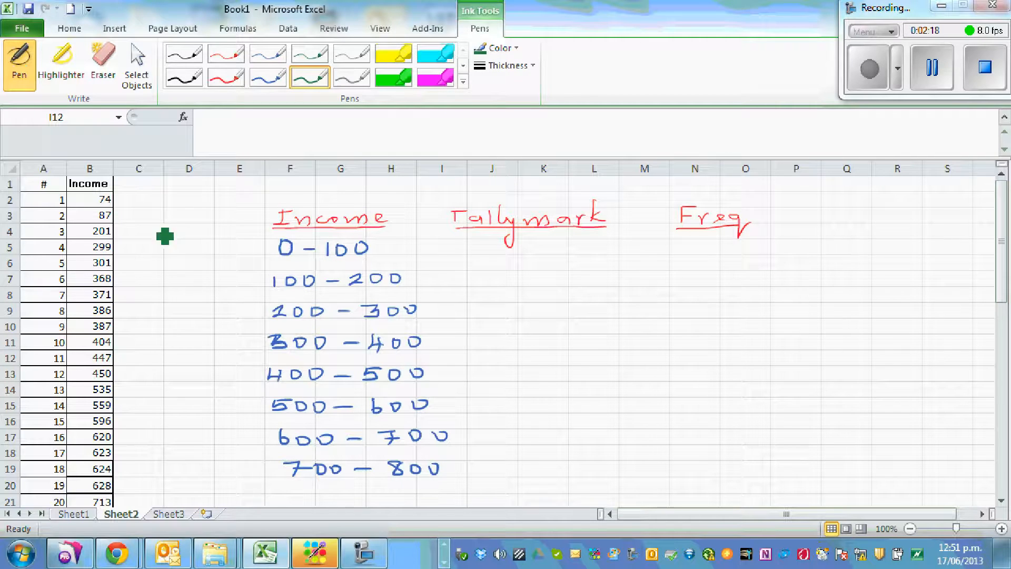
{"action": "mouse_move", "coordinate": [95, 204]}
{"action": "left_mouse_down"}
{"action": "mouse_move", "coordinate": [119, 197]}
{"action": "mouse_move", "coordinate": [119, 211]}
{"action": "left_mouse_up"}
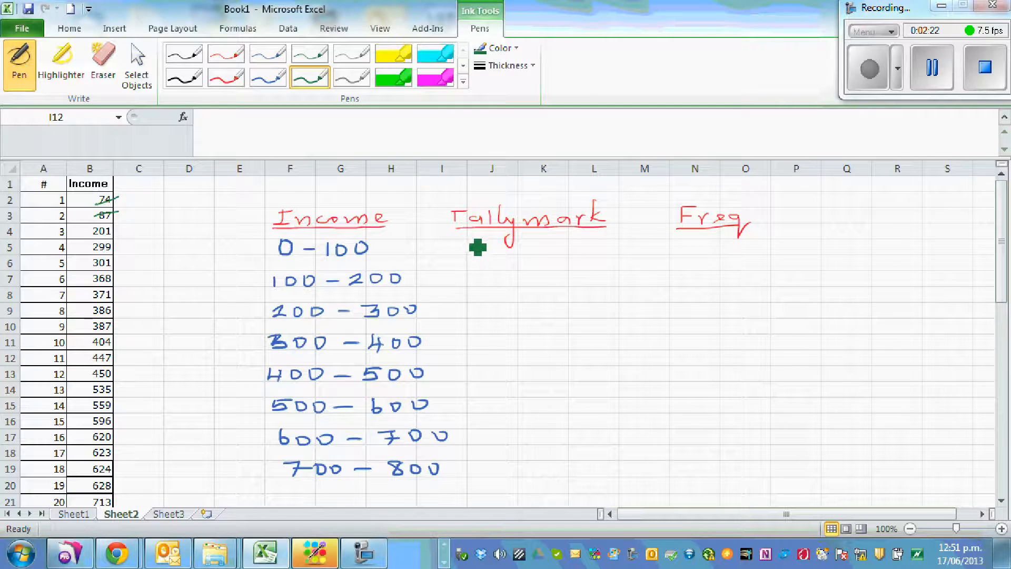
{"action": "left_click_drag", "start_coordinate": [478, 240], "coordinate": [478, 254]}
{"action": "left_click_drag", "start_coordinate": [705, 243], "coordinate": [722, 255]}
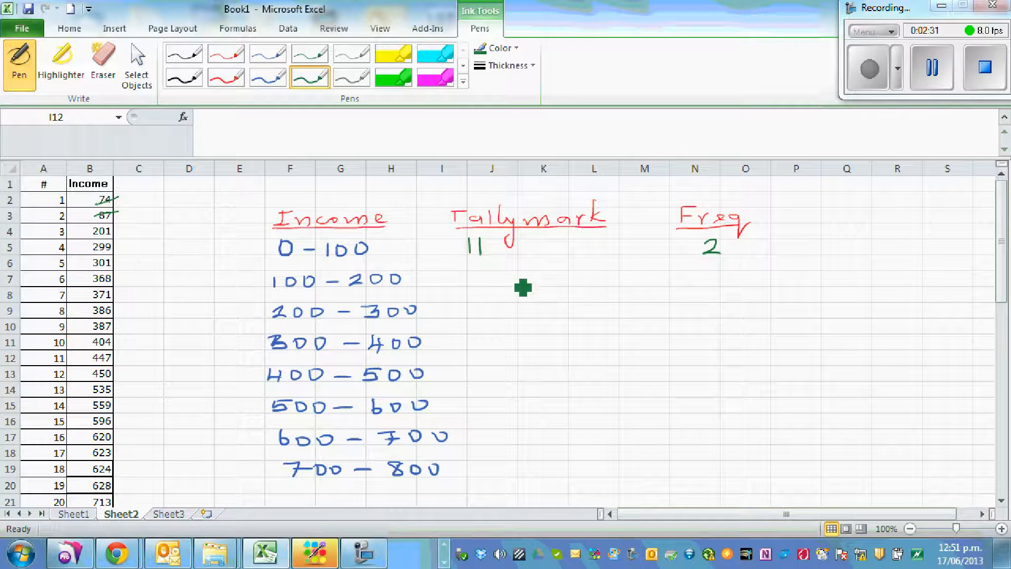
{"action": "left_click_drag", "start_coordinate": [490, 276], "coordinate": [517, 275]}
{"action": "left_click_drag", "start_coordinate": [722, 272], "coordinate": [720, 273]}
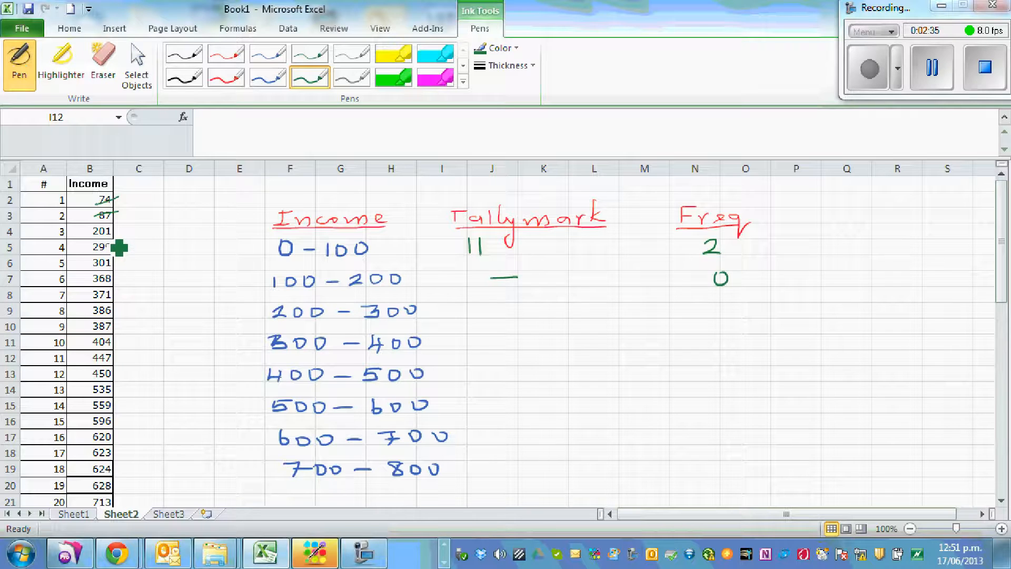
Cross off incomes 201 and 299 and write two tally marks and frequency 2 in the 200–300 row
{"action": "left_click_drag", "start_coordinate": [91, 238], "coordinate": [133, 239]}
{"action": "left_click", "coordinate": [486, 292]}
{"action": "mouse_move", "coordinate": [489, 309]}
{"action": "left_mouse_down"}
{"action": "mouse_move", "coordinate": [489, 320]}
{"action": "mouse_move", "coordinate": [501, 319]}
{"action": "left_mouse_up"}
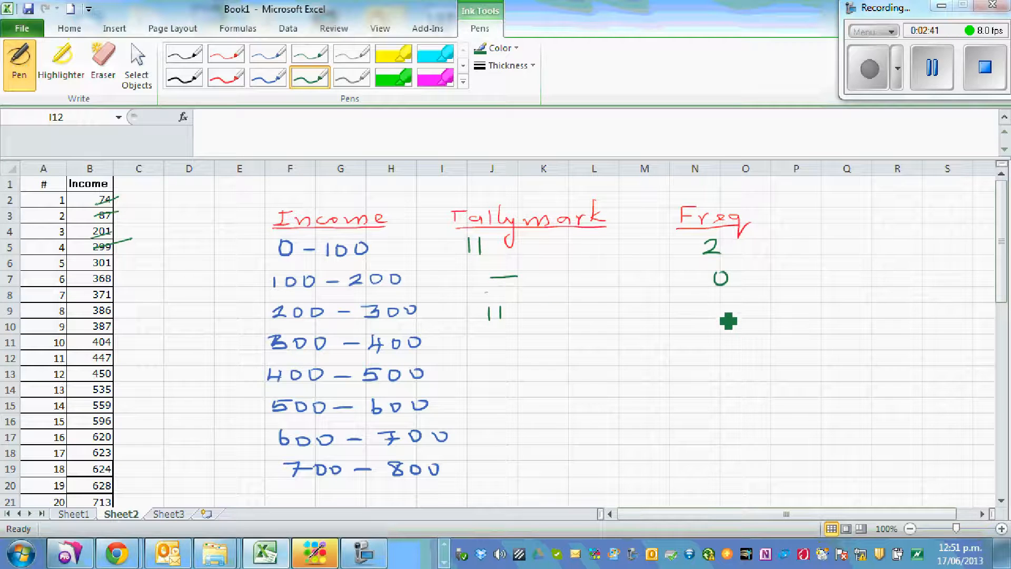
{"action": "left_click_drag", "start_coordinate": [737, 315], "coordinate": [739, 318]}
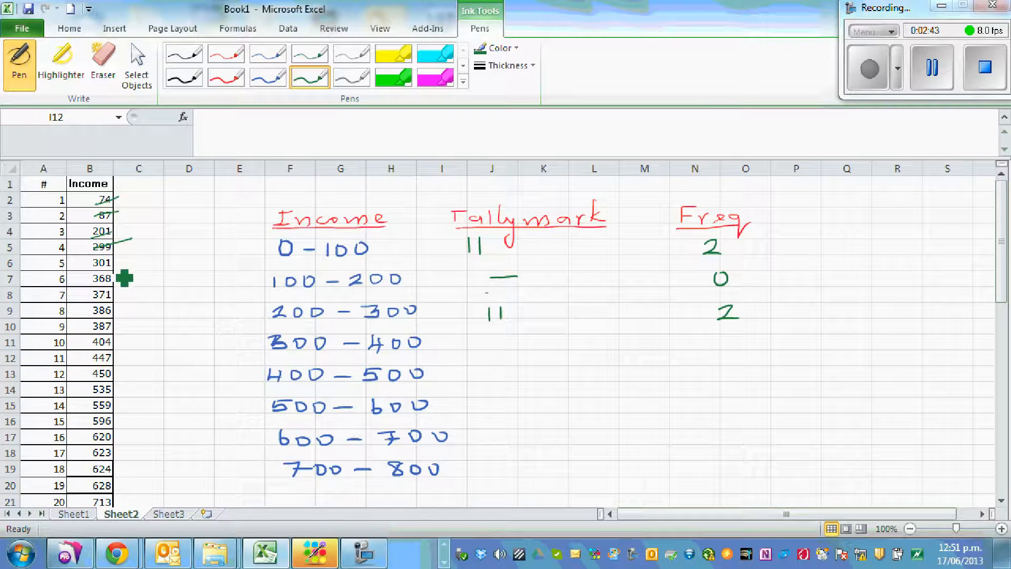
Cross off incomes 301 to 387 and write a struck-through group of five tally marks and frequency 5 for 300–400
{"action": "mouse_move", "coordinate": [91, 265]}
{"action": "left_mouse_down"}
{"action": "mouse_move", "coordinate": [113, 259]}
{"action": "mouse_move", "coordinate": [118, 323]}
{"action": "left_mouse_up"}
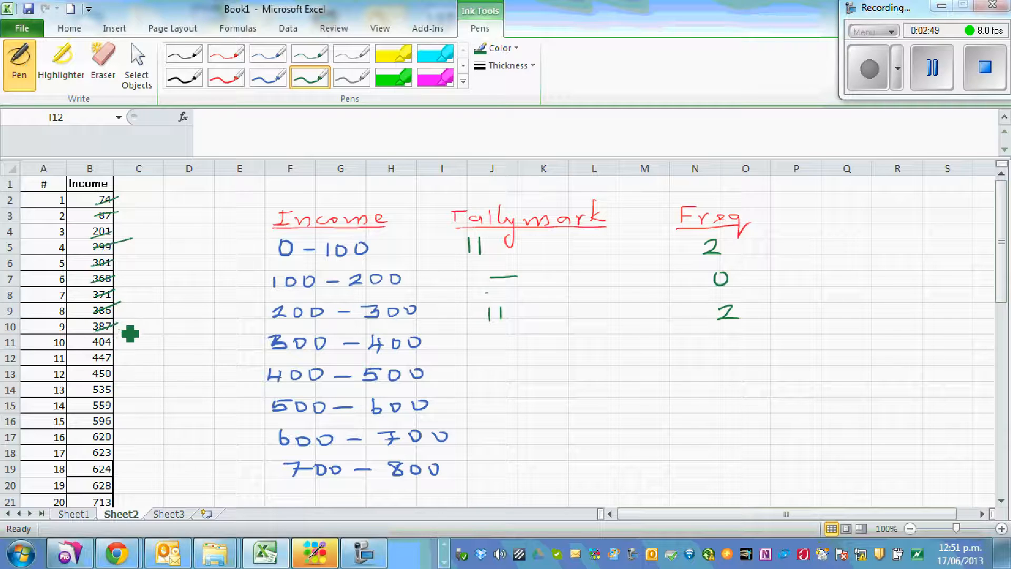
{"action": "mouse_move", "coordinate": [482, 338]}
{"action": "left_mouse_down"}
{"action": "mouse_move", "coordinate": [483, 349]}
{"action": "mouse_move", "coordinate": [520, 350]}
{"action": "mouse_move", "coordinate": [524, 336]}
{"action": "left_mouse_up"}
{"action": "mouse_move", "coordinate": [731, 338]}
{"action": "left_mouse_down"}
{"action": "mouse_move", "coordinate": [739, 346]}
{"action": "mouse_move", "coordinate": [727, 351]}
{"action": "left_mouse_up"}
{"action": "left_click_drag", "start_coordinate": [737, 338], "coordinate": [753, 336]}
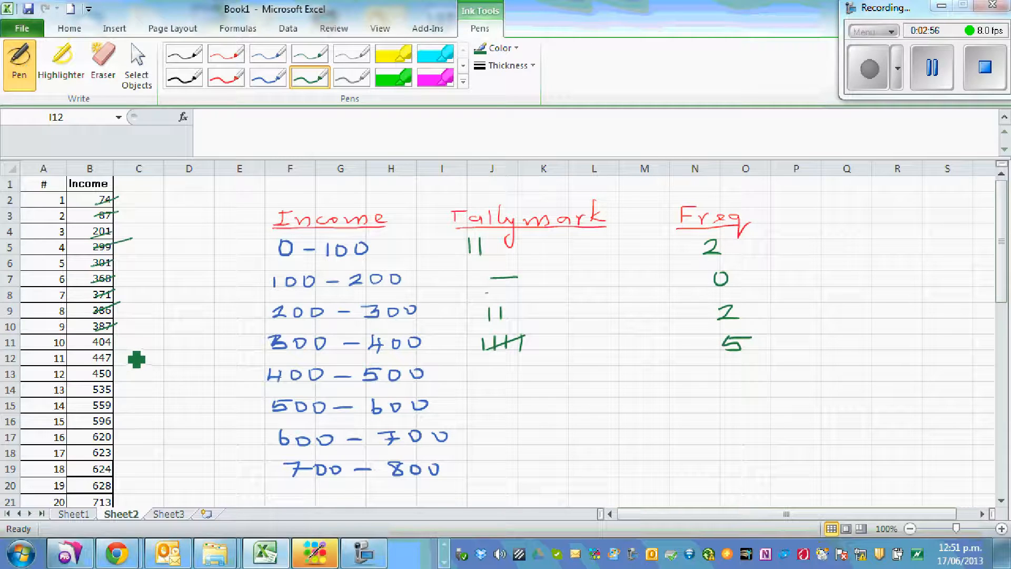
Cross off incomes 404 to 596 and write three tally marks and frequency 3 for each of 400–500 and 500–600
{"action": "mouse_move", "coordinate": [92, 345]}
{"action": "left_mouse_down"}
{"action": "mouse_move", "coordinate": [117, 339]}
{"action": "mouse_move", "coordinate": [117, 372]}
{"action": "left_mouse_up"}
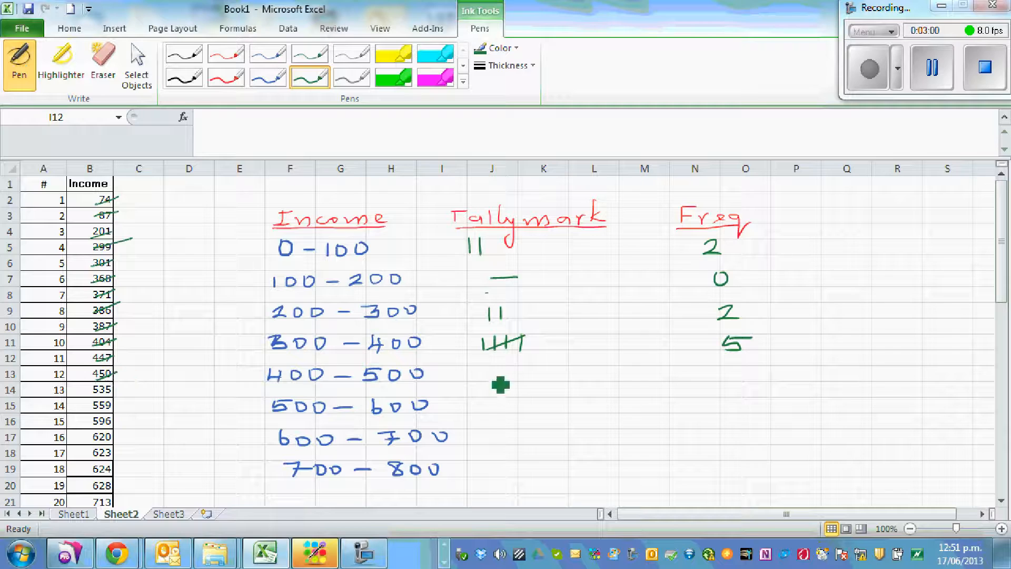
{"action": "mouse_move", "coordinate": [490, 369]}
{"action": "left_mouse_down"}
{"action": "mouse_move", "coordinate": [490, 380]}
{"action": "mouse_move", "coordinate": [516, 380]}
{"action": "left_mouse_up"}
{"action": "mouse_move", "coordinate": [733, 371]}
{"action": "left_mouse_down"}
{"action": "mouse_move", "coordinate": [754, 370]}
{"action": "mouse_move", "coordinate": [736, 384]}
{"action": "left_mouse_up"}
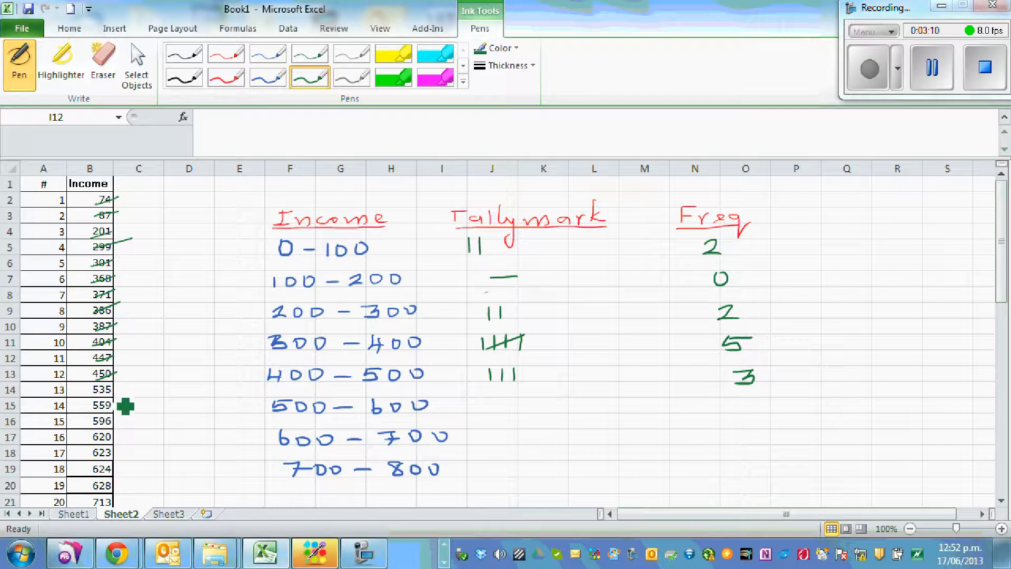
{"action": "mouse_move", "coordinate": [92, 395]}
{"action": "left_mouse_down"}
{"action": "mouse_move", "coordinate": [119, 387]}
{"action": "mouse_move", "coordinate": [112, 415]}
{"action": "left_mouse_up"}
{"action": "mouse_move", "coordinate": [485, 401]}
{"action": "left_mouse_down"}
{"action": "mouse_move", "coordinate": [485, 414]}
{"action": "mouse_move", "coordinate": [513, 412]}
{"action": "left_mouse_up"}
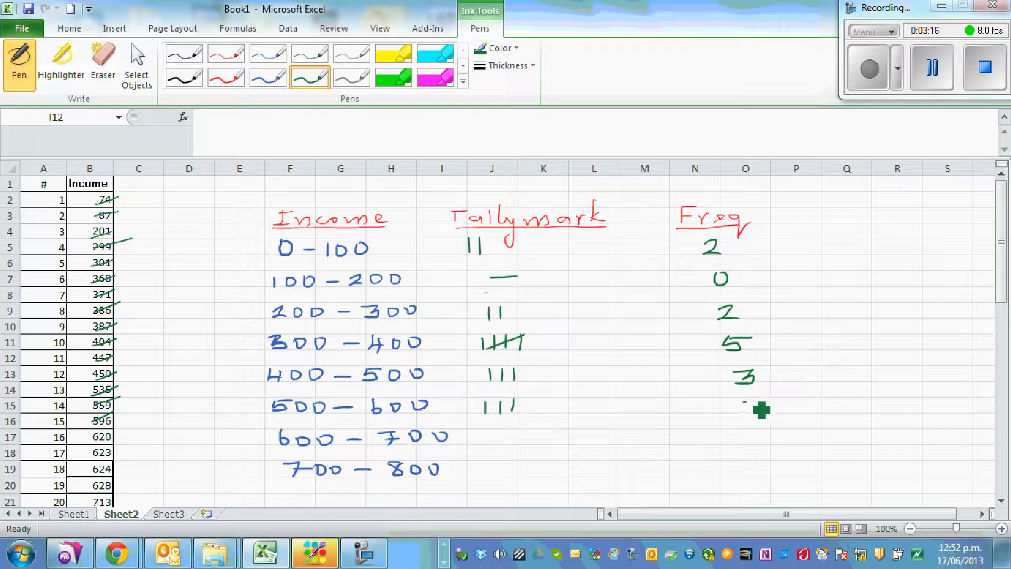
{"action": "left_click_drag", "start_coordinate": [766, 422], "coordinate": [759, 414]}
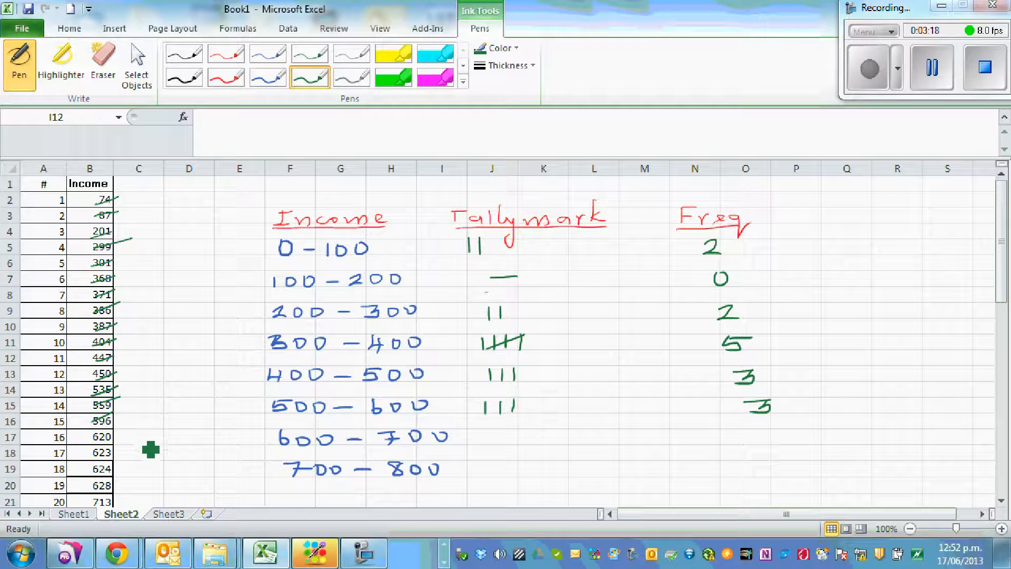
Cross off incomes 620 to 628 and write four tally marks and frequency 4 for 600–700
{"action": "mouse_move", "coordinate": [90, 443]}
{"action": "left_mouse_down"}
{"action": "mouse_move", "coordinate": [114, 435]}
{"action": "mouse_move", "coordinate": [113, 464]}
{"action": "mouse_move", "coordinate": [128, 474]}
{"action": "left_mouse_up"}
{"action": "mouse_move", "coordinate": [501, 433]}
{"action": "left_mouse_down"}
{"action": "mouse_move", "coordinate": [502, 448]}
{"action": "mouse_move", "coordinate": [531, 443]}
{"action": "left_mouse_up"}
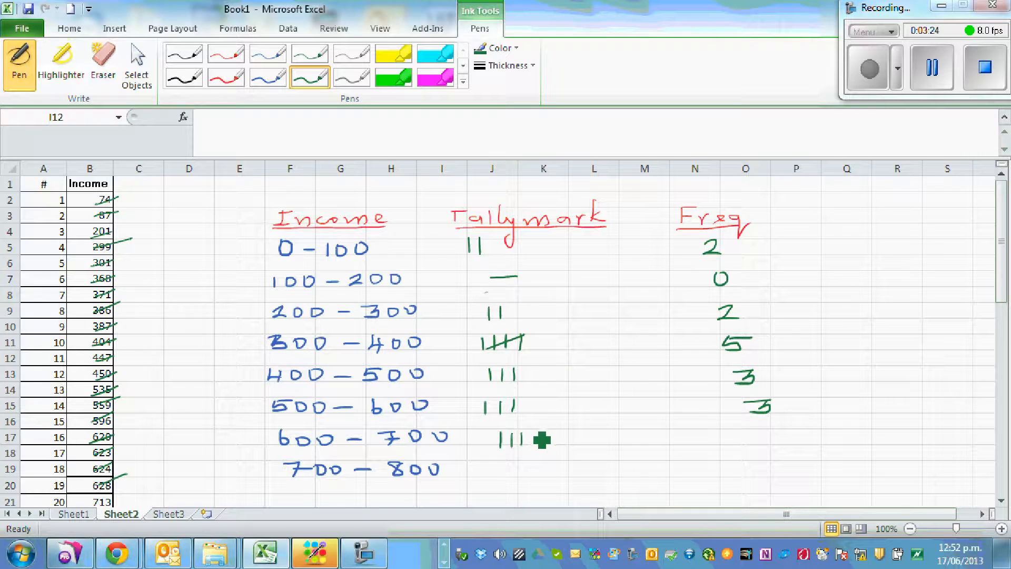
{"action": "mouse_move", "coordinate": [767, 429]}
{"action": "left_mouse_down"}
{"action": "mouse_move", "coordinate": [779, 441]}
{"action": "mouse_move", "coordinate": [773, 447]}
{"action": "left_mouse_up"}
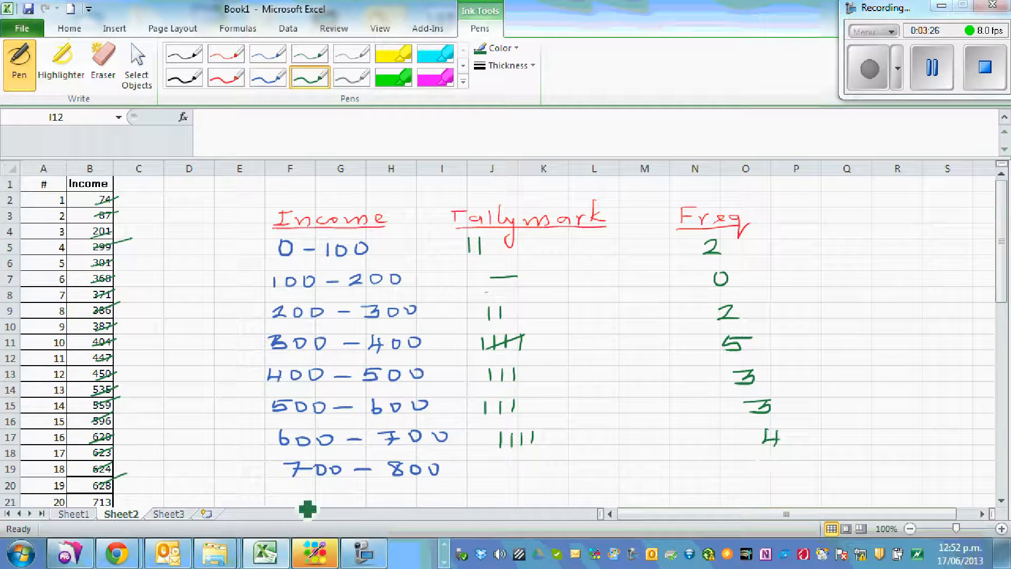
Cross off 713, write one tally mark and frequency 1 for 700–800, and write the total 20 under a line below the frequencies
{"action": "left_click_drag", "start_coordinate": [94, 505], "coordinate": [121, 499]}
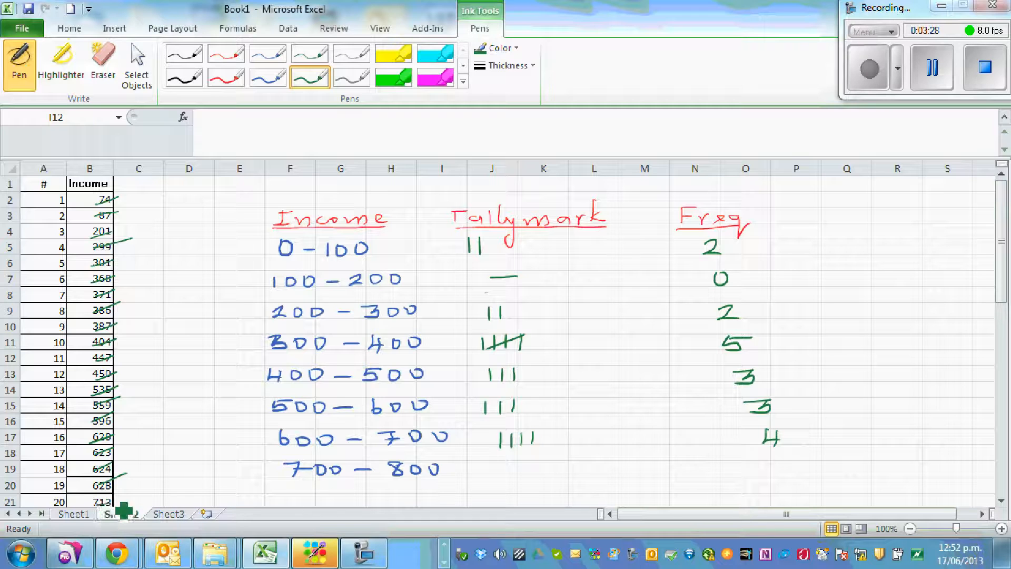
{"action": "left_click_drag", "start_coordinate": [520, 460], "coordinate": [520, 474]}
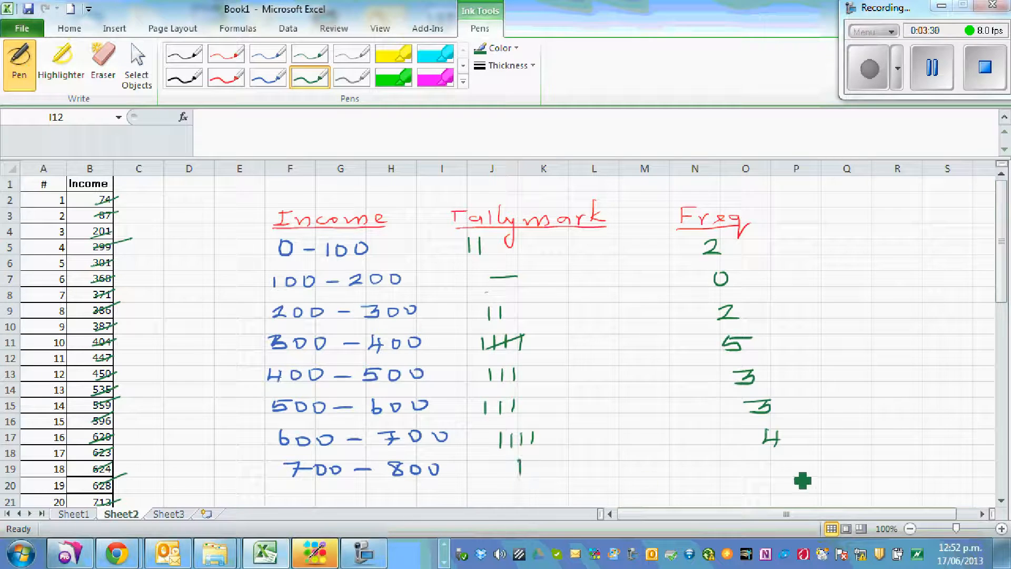
{"action": "mouse_move", "coordinate": [773, 459]}
{"action": "left_mouse_down"}
{"action": "mouse_move", "coordinate": [772, 473]}
{"action": "mouse_move", "coordinate": [804, 471]}
{"action": "left_mouse_up"}
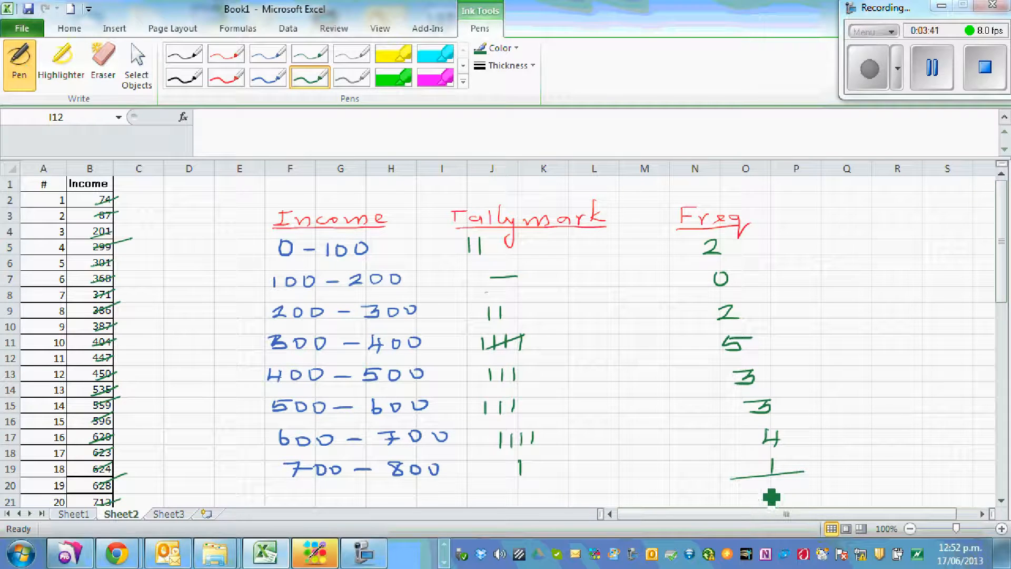
{"action": "left_click_drag", "start_coordinate": [763, 494], "coordinate": [789, 496]}
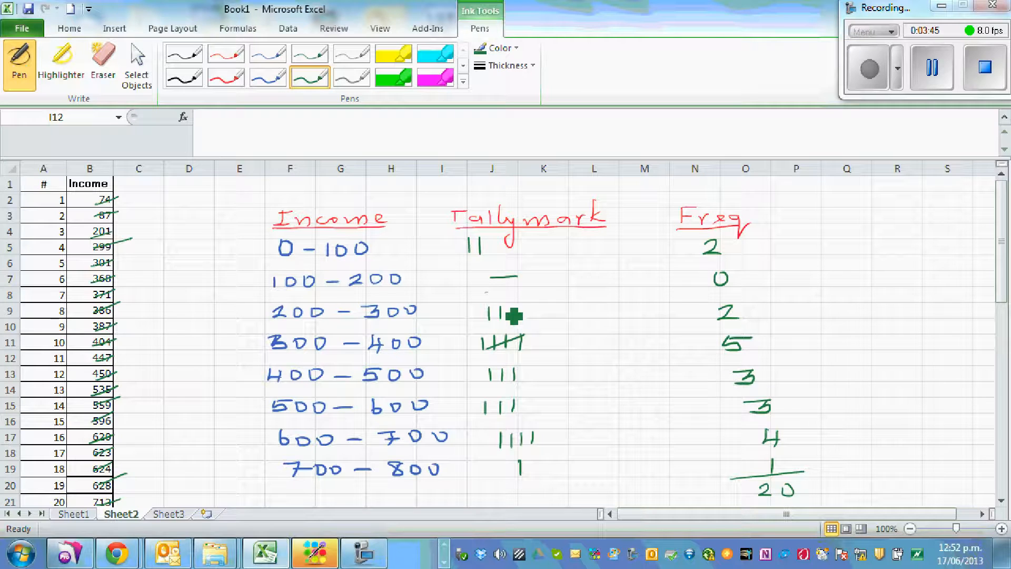
Sketch green graph axes beside the frequency column, with tick marks on both and horizontal labels 0, 100 and 300
{"action": "left_click_drag", "start_coordinate": [793, 191], "coordinate": [804, 336]}
{"action": "left_click_drag", "start_coordinate": [788, 200], "coordinate": [805, 195]}
{"action": "left_click_drag", "start_coordinate": [776, 322], "coordinate": [950, 324]}
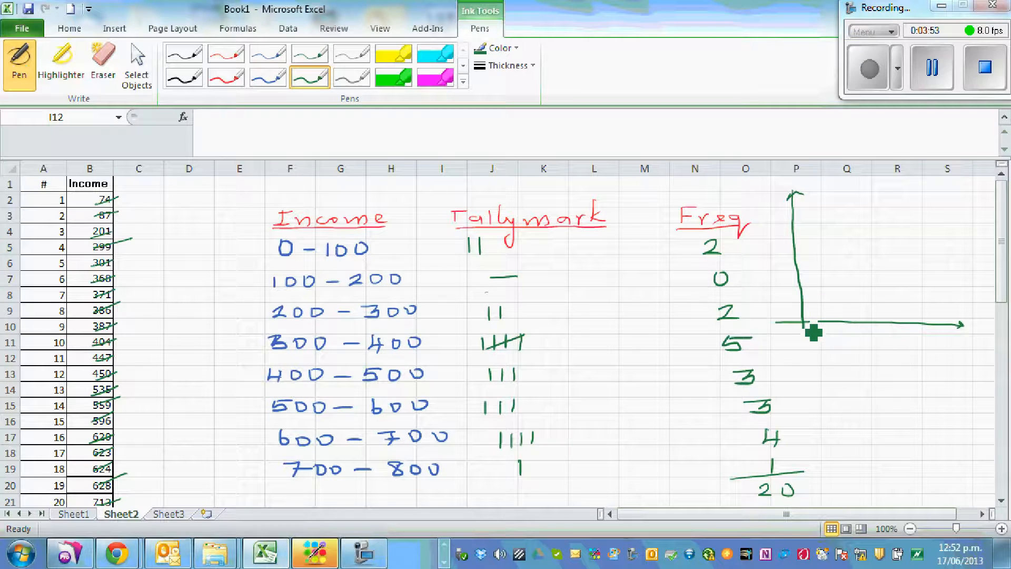
{"action": "mouse_move", "coordinate": [791, 332]}
{"action": "left_mouse_down"}
{"action": "mouse_move", "coordinate": [834, 325]}
{"action": "mouse_move", "coordinate": [855, 339]}
{"action": "mouse_move", "coordinate": [871, 326]}
{"action": "mouse_move", "coordinate": [906, 327]}
{"action": "left_mouse_up"}
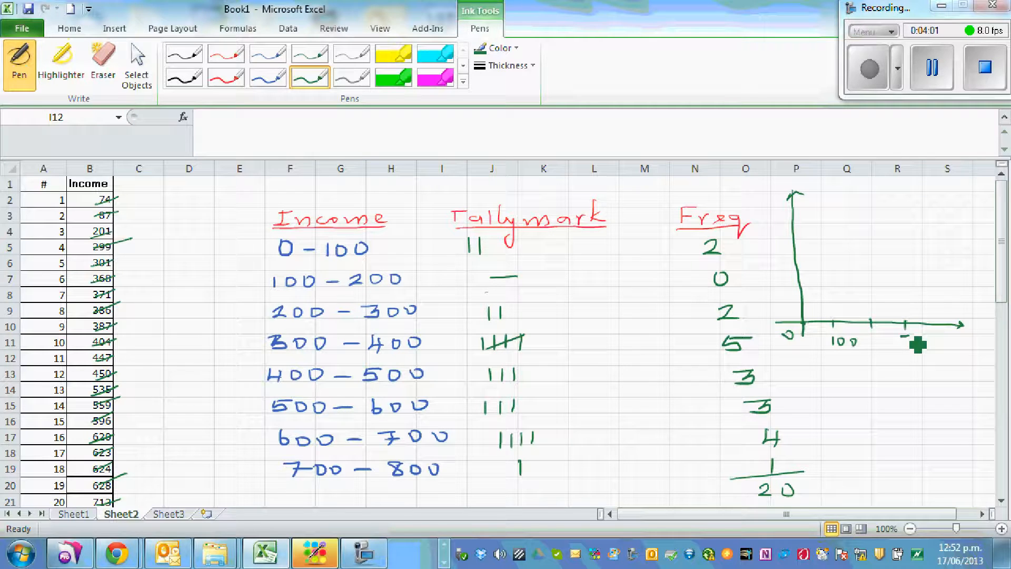
{"action": "left_click_drag", "start_coordinate": [920, 339], "coordinate": [934, 340]}
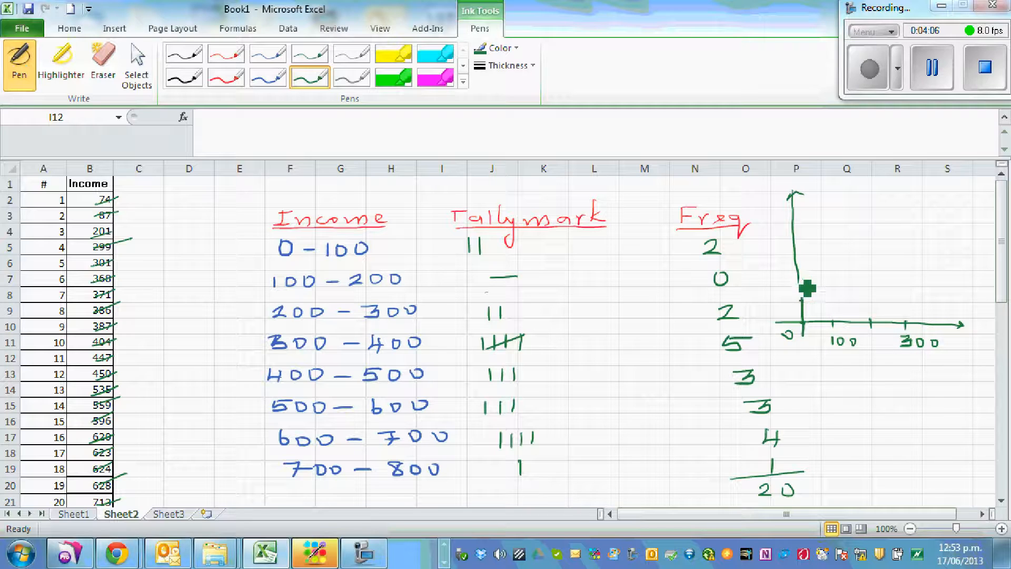
{"action": "left_click_drag", "start_coordinate": [795, 261], "coordinate": [801, 244]}
{"action": "left_click_drag", "start_coordinate": [793, 225], "coordinate": [800, 211]}
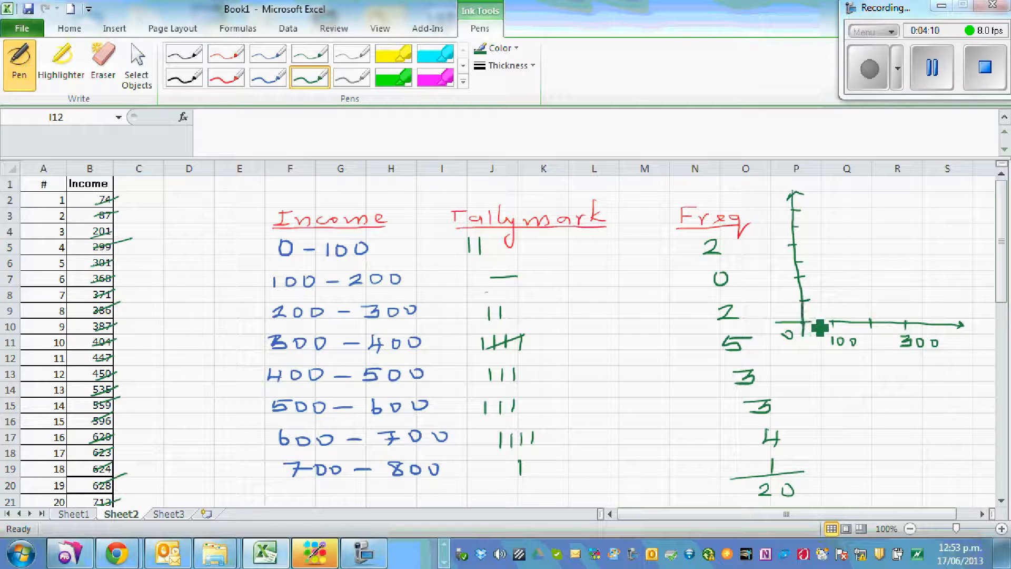
Draw black histogram bars for 0–100, 200–300 and 300–400 on the axes and write the title "Hist" above them
{"action": "left_click", "coordinate": [184, 77]}
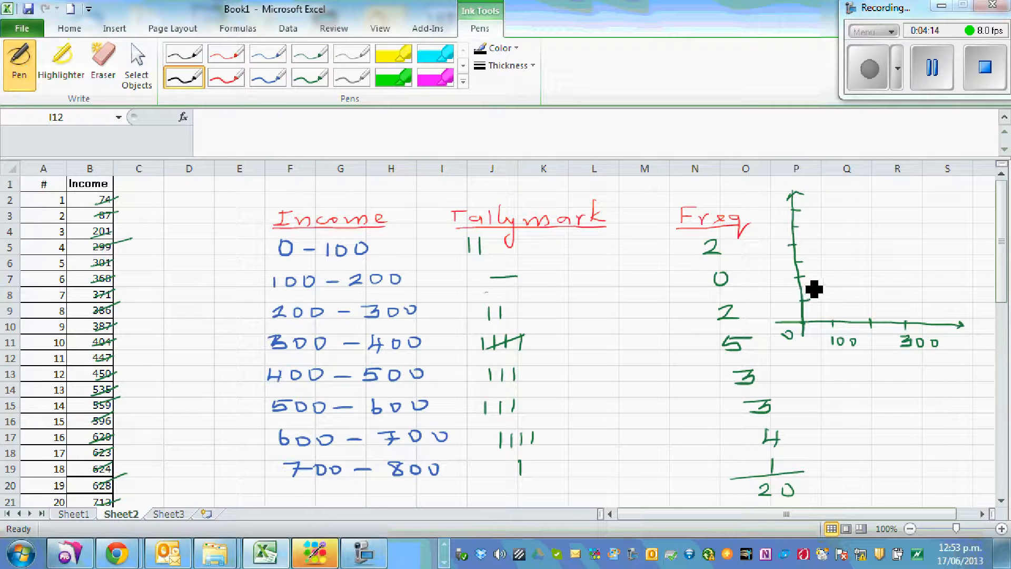
{"action": "mouse_move", "coordinate": [808, 285]}
{"action": "left_mouse_down"}
{"action": "mouse_move", "coordinate": [839, 286]}
{"action": "mouse_move", "coordinate": [842, 327]}
{"action": "left_mouse_up"}
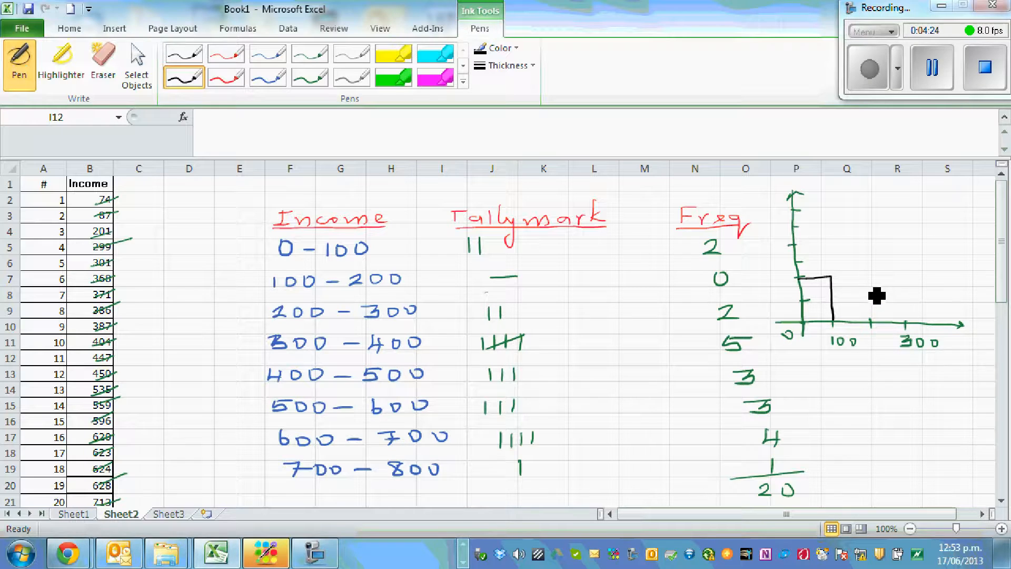
{"action": "mouse_move", "coordinate": [879, 286]}
{"action": "left_mouse_down"}
{"action": "mouse_move", "coordinate": [880, 328]}
{"action": "mouse_move", "coordinate": [883, 288]}
{"action": "mouse_move", "coordinate": [894, 288]}
{"action": "mouse_move", "coordinate": [914, 327]}
{"action": "mouse_move", "coordinate": [944, 331]}
{"action": "left_mouse_up"}
{"action": "mouse_move", "coordinate": [916, 287]}
{"action": "left_mouse_down"}
{"action": "mouse_move", "coordinate": [915, 242]}
{"action": "mouse_move", "coordinate": [938, 243]}
{"action": "mouse_move", "coordinate": [946, 323]}
{"action": "left_mouse_up"}
{"action": "mouse_move", "coordinate": [849, 213]}
{"action": "left_mouse_down"}
{"action": "mouse_move", "coordinate": [848, 226]}
{"action": "mouse_move", "coordinate": [895, 230]}
{"action": "mouse_move", "coordinate": [902, 215]}
{"action": "left_mouse_up"}
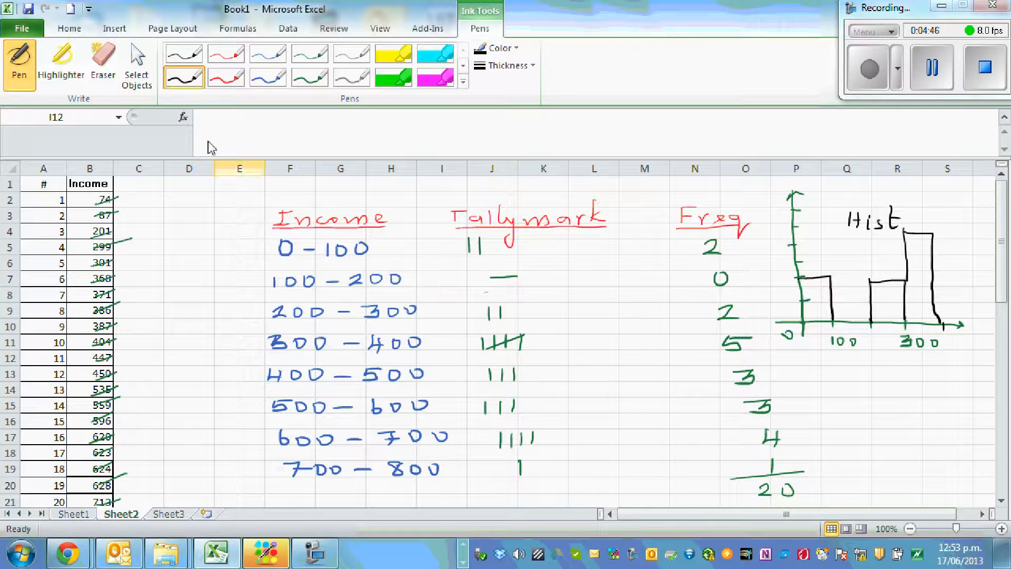
Erase all the ink from the sheet, including the cross-off marks, the handwritten frequency table and the histogram sketch
{"action": "left_click", "coordinate": [104, 61]}
{"action": "mouse_move", "coordinate": [121, 184]}
{"action": "left_mouse_down"}
{"action": "mouse_move", "coordinate": [126, 486]}
{"action": "mouse_move", "coordinate": [362, 481]}
{"action": "mouse_move", "coordinate": [487, 435]}
{"action": "mouse_move", "coordinate": [395, 450]}
{"action": "mouse_move", "coordinate": [724, 473]}
{"action": "mouse_move", "coordinate": [703, 498]}
{"action": "left_mouse_up"}
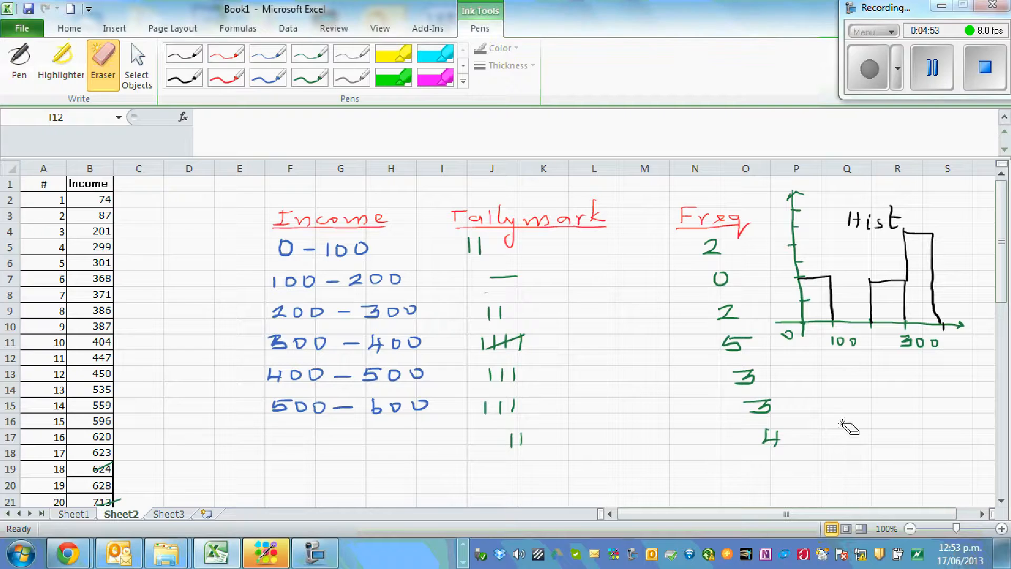
{"action": "left_click_drag", "start_coordinate": [770, 442], "coordinate": [775, 439]}
{"action": "mouse_move", "coordinate": [277, 229]}
{"action": "left_mouse_down"}
{"action": "mouse_move", "coordinate": [678, 221]}
{"action": "mouse_move", "coordinate": [875, 294]}
{"action": "mouse_move", "coordinate": [861, 334]}
{"action": "mouse_move", "coordinate": [763, 357]}
{"action": "mouse_move", "coordinate": [741, 289]}
{"action": "mouse_move", "coordinate": [704, 239]}
{"action": "mouse_move", "coordinate": [527, 219]}
{"action": "mouse_move", "coordinate": [339, 228]}
{"action": "mouse_move", "coordinate": [291, 373]}
{"action": "mouse_move", "coordinate": [408, 403]}
{"action": "mouse_move", "coordinate": [367, 435]}
{"action": "mouse_move", "coordinate": [529, 412]}
{"action": "mouse_move", "coordinate": [296, 380]}
{"action": "mouse_move", "coordinate": [454, 348]}
{"action": "mouse_move", "coordinate": [404, 356]}
{"action": "mouse_move", "coordinate": [416, 332]}
{"action": "mouse_move", "coordinate": [465, 295]}
{"action": "mouse_move", "coordinate": [305, 283]}
{"action": "mouse_move", "coordinate": [381, 236]}
{"action": "mouse_move", "coordinate": [306, 218]}
{"action": "mouse_move", "coordinate": [574, 217]}
{"action": "mouse_move", "coordinate": [514, 275]}
{"action": "mouse_move", "coordinate": [621, 379]}
{"action": "mouse_move", "coordinate": [129, 467]}
{"action": "mouse_move", "coordinate": [109, 504]}
{"action": "mouse_move", "coordinate": [365, 426]}
{"action": "mouse_move", "coordinate": [795, 339]}
{"action": "mouse_move", "coordinate": [887, 343]}
{"action": "mouse_move", "coordinate": [917, 283]}
{"action": "mouse_move", "coordinate": [765, 327]}
{"action": "mouse_move", "coordinate": [806, 237]}
{"action": "mouse_move", "coordinate": [761, 245]}
{"action": "mouse_move", "coordinate": [746, 201]}
{"action": "mouse_move", "coordinate": [691, 220]}
{"action": "mouse_move", "coordinate": [890, 217]}
{"action": "mouse_move", "coordinate": [817, 253]}
{"action": "mouse_move", "coordinate": [869, 225]}
{"action": "mouse_move", "coordinate": [678, 232]}
{"action": "left_mouse_up"}
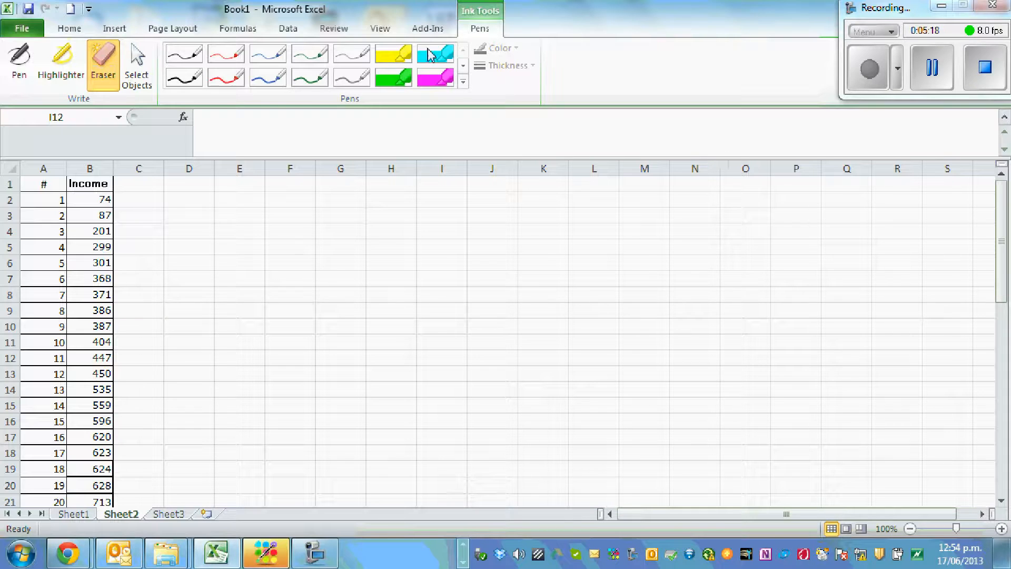
Check the status of the Analysis ToolPak in the add-ins list of the Excel options
{"action": "left_click", "coordinate": [61, 31]}
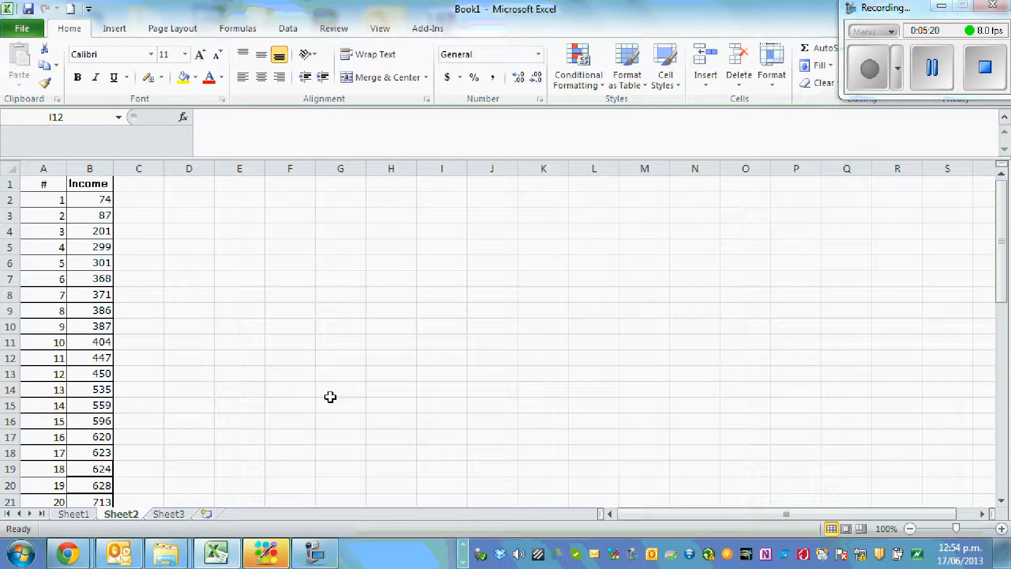
{"action": "scroll", "coordinate": [330, 396], "scroll_direction": "up", "scroll_amount": 4, "text": "ctrl"}
{"action": "scroll", "coordinate": [334, 391], "scroll_direction": "up", "scroll_amount": 2}
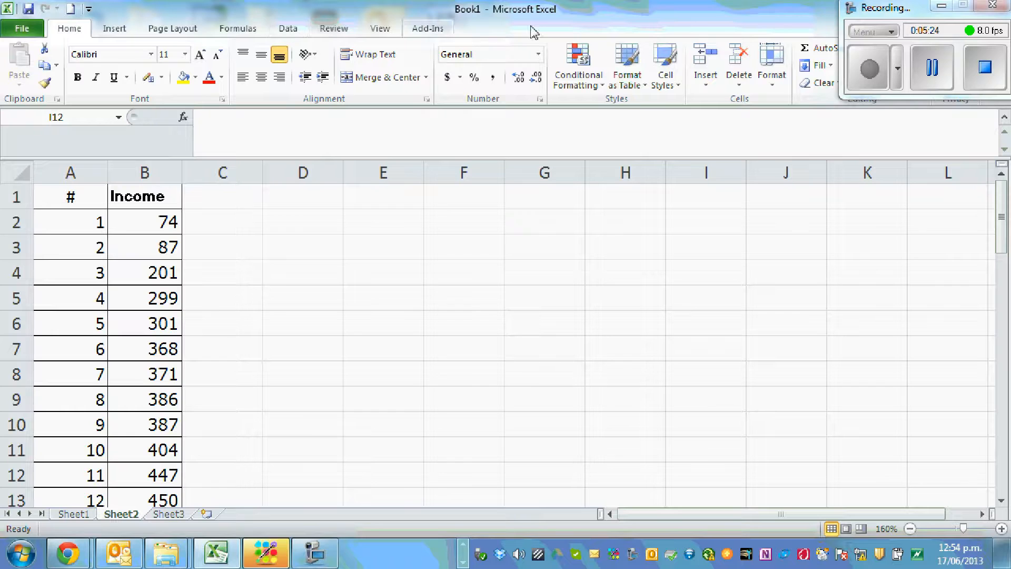
{"action": "left_click_drag", "start_coordinate": [923, 11], "coordinate": [919, 135]}
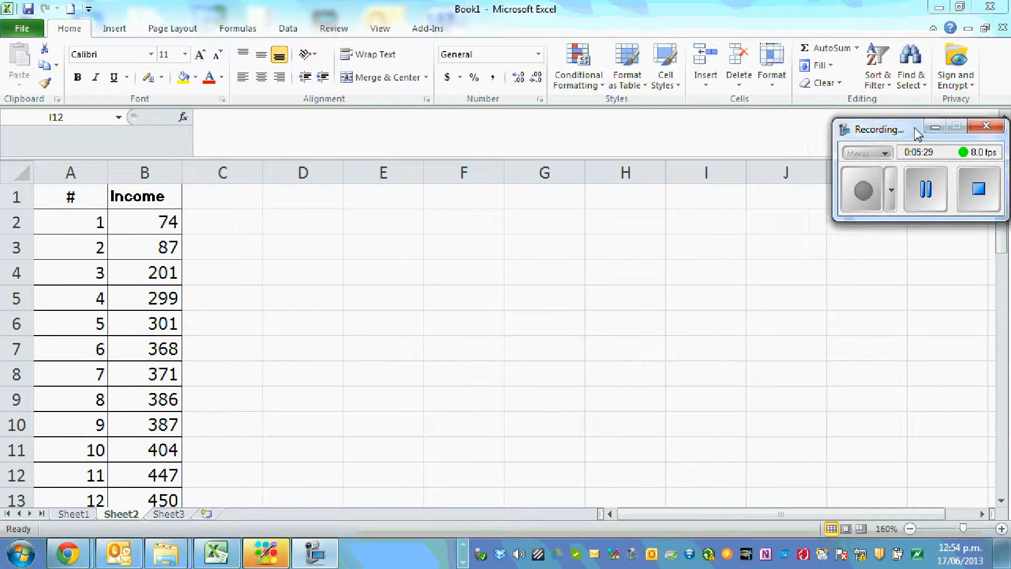
{"action": "left_click", "coordinate": [285, 30]}
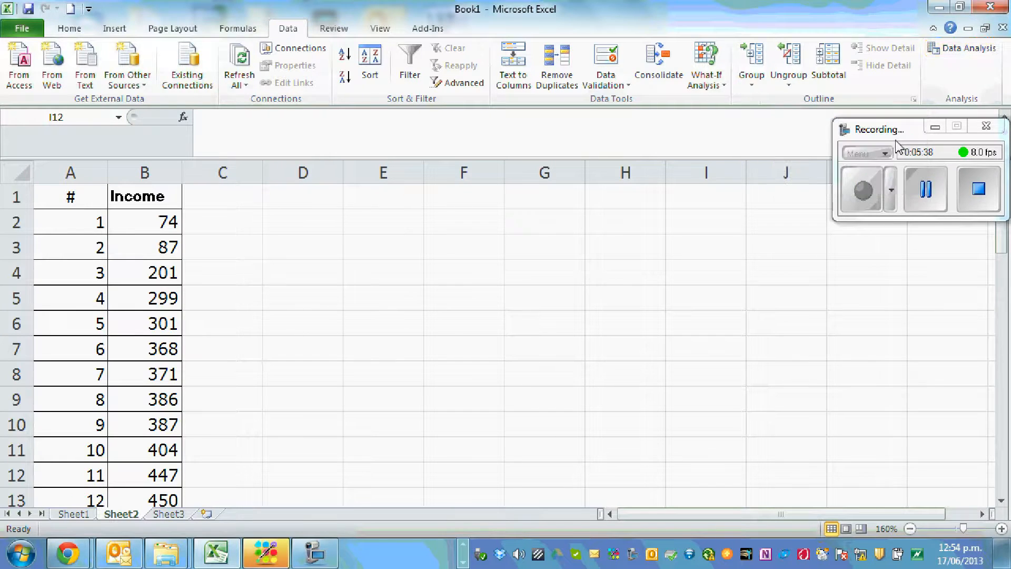
{"action": "scroll", "coordinate": [713, 208], "scroll_direction": "up", "scroll_amount": 2, "text": "ctrl"}
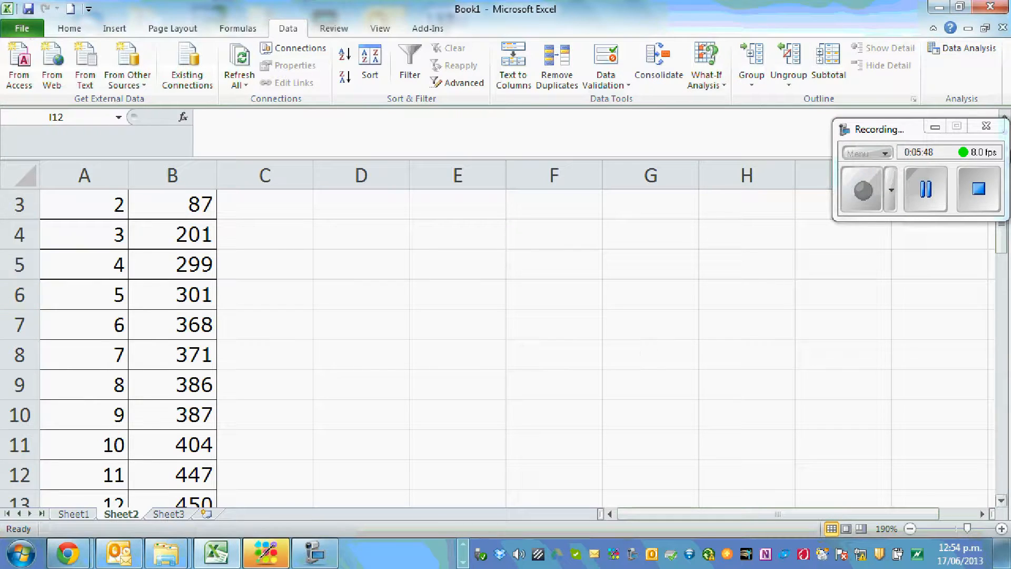
{"action": "left_click", "coordinate": [21, 32]}
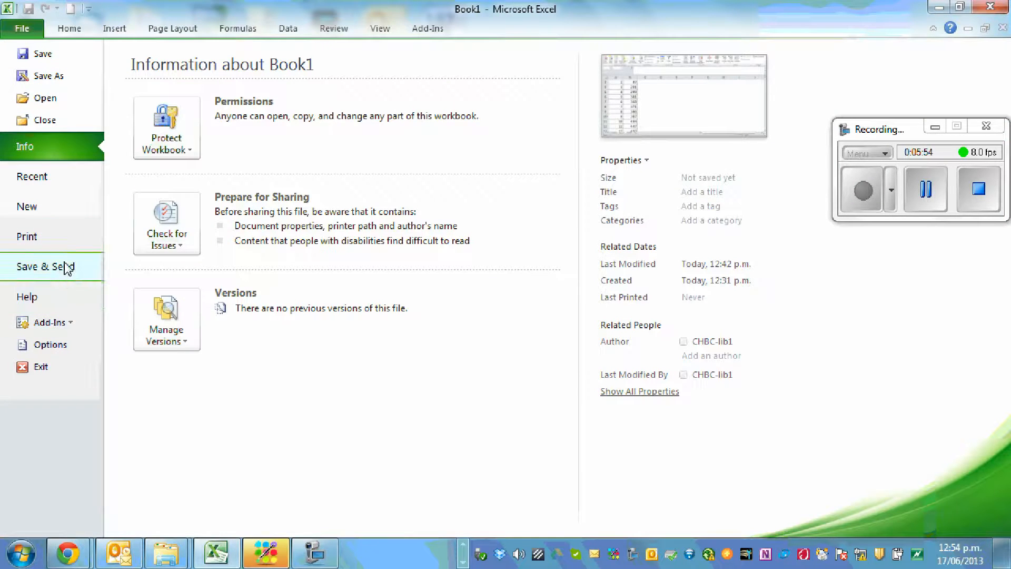
{"action": "left_click", "coordinate": [46, 344]}
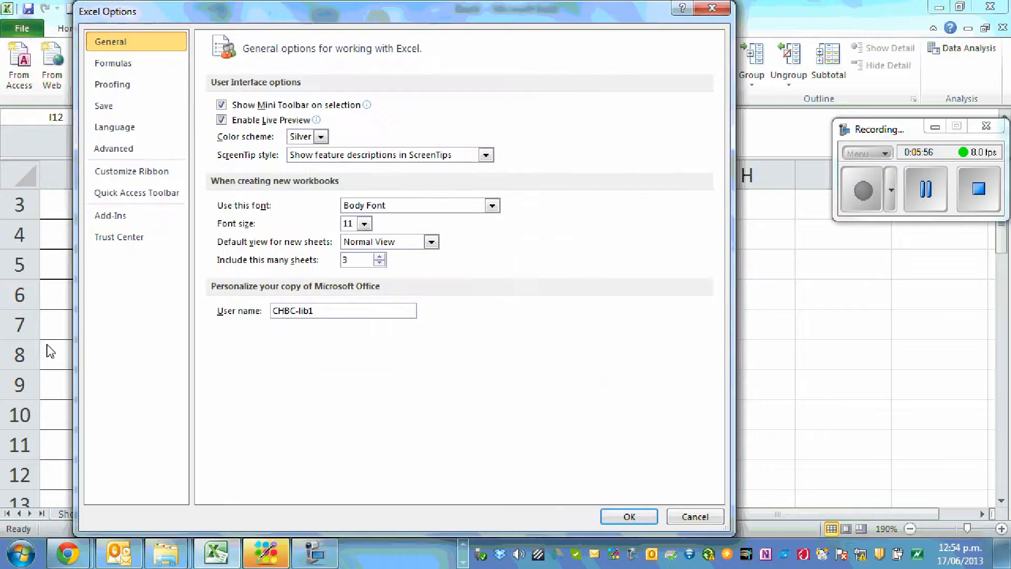
{"action": "left_click", "coordinate": [122, 221]}
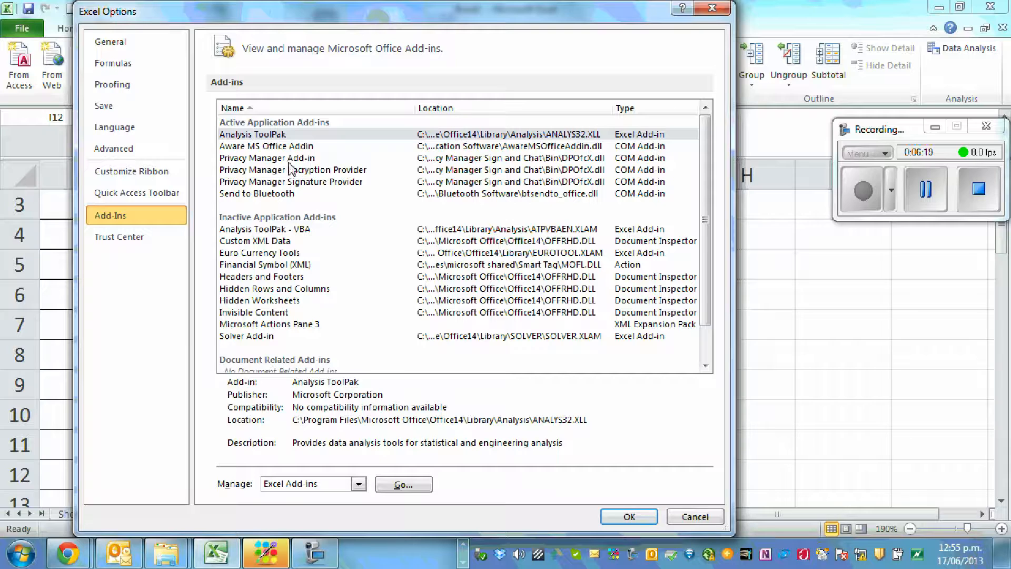
{"action": "left_click", "coordinate": [623, 516]}
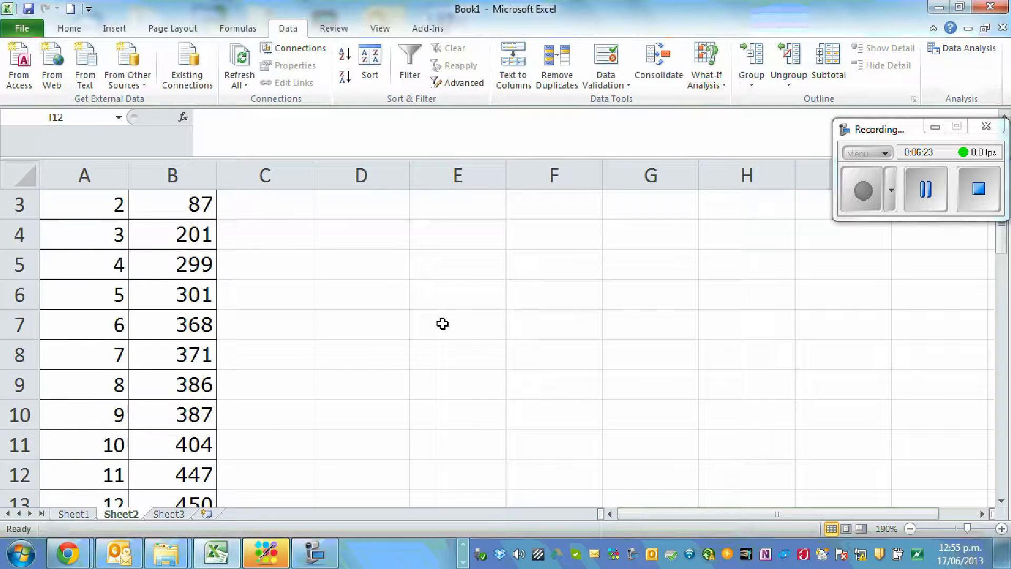
{"action": "scroll", "coordinate": [453, 322], "scroll_direction": "up", "scroll_amount": 1}
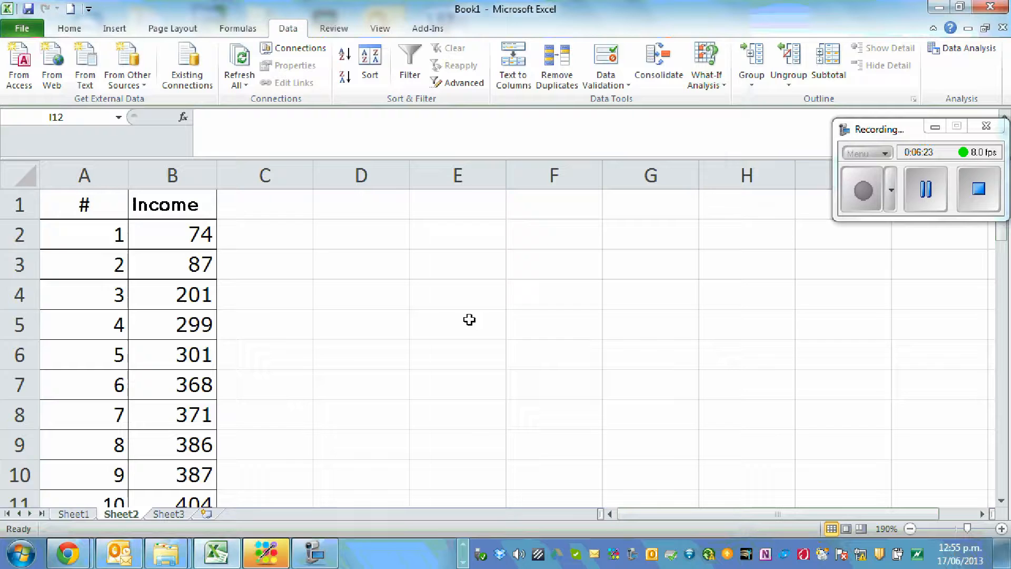
{"action": "left_click", "coordinate": [963, 59]}
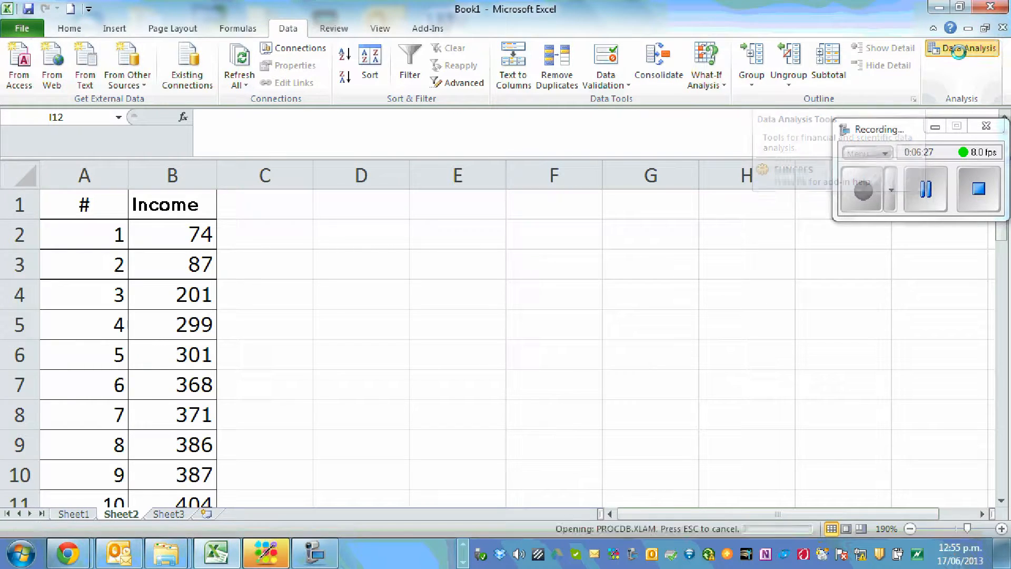
{"action": "left_click_drag", "start_coordinate": [684, 179], "coordinate": [477, 141]}
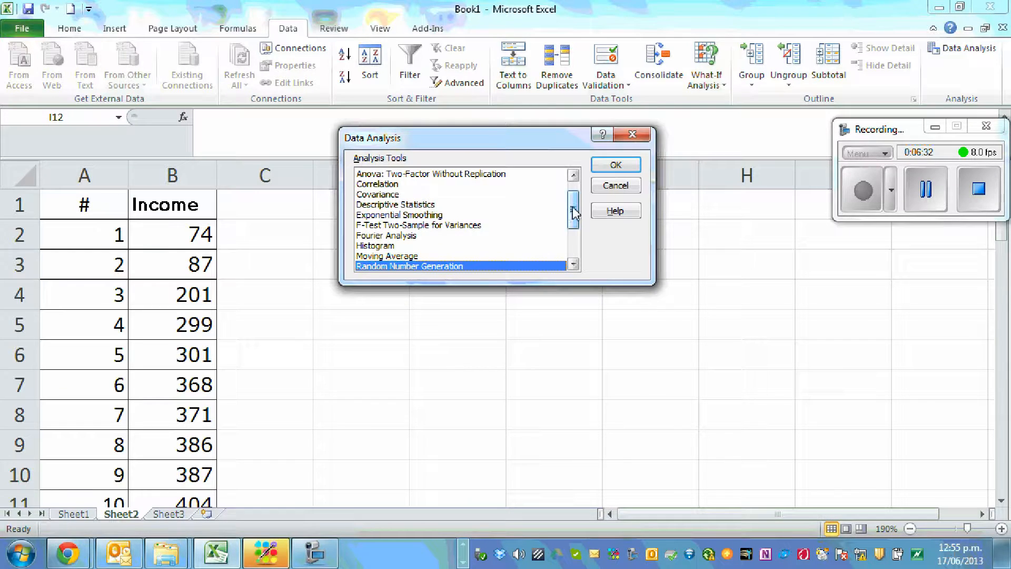
{"action": "left_click_drag", "start_coordinate": [575, 211], "coordinate": [574, 228]}
{"action": "left_click", "coordinate": [383, 205]}
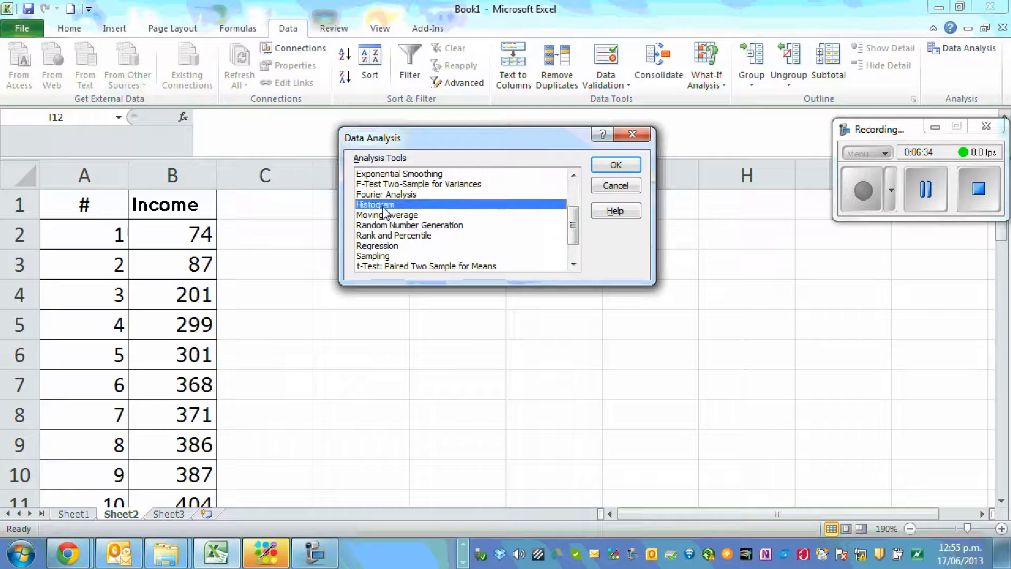
{"action": "left_click", "coordinate": [623, 171]}
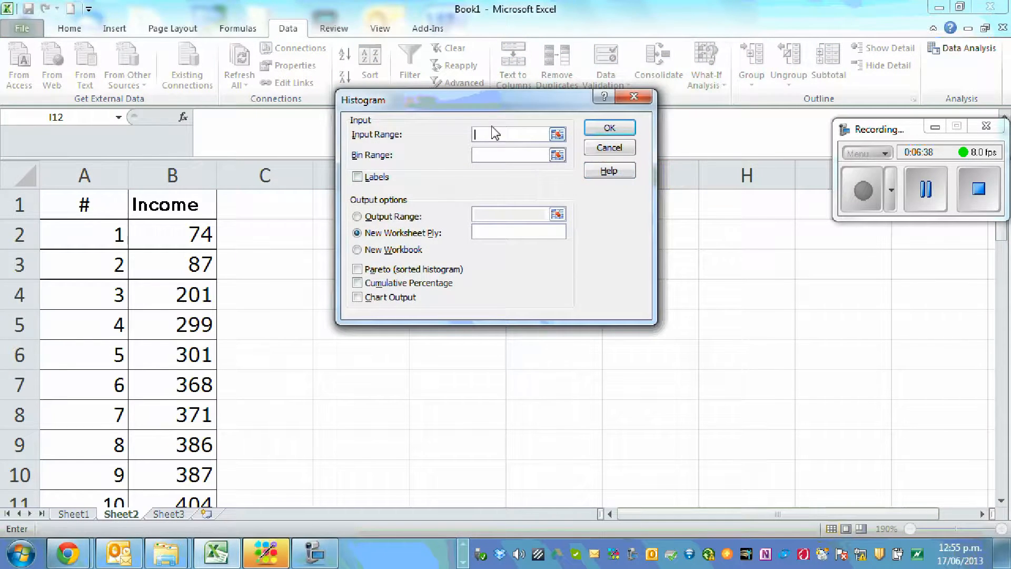
{"action": "left_click_drag", "start_coordinate": [488, 96], "coordinate": [535, 122]}
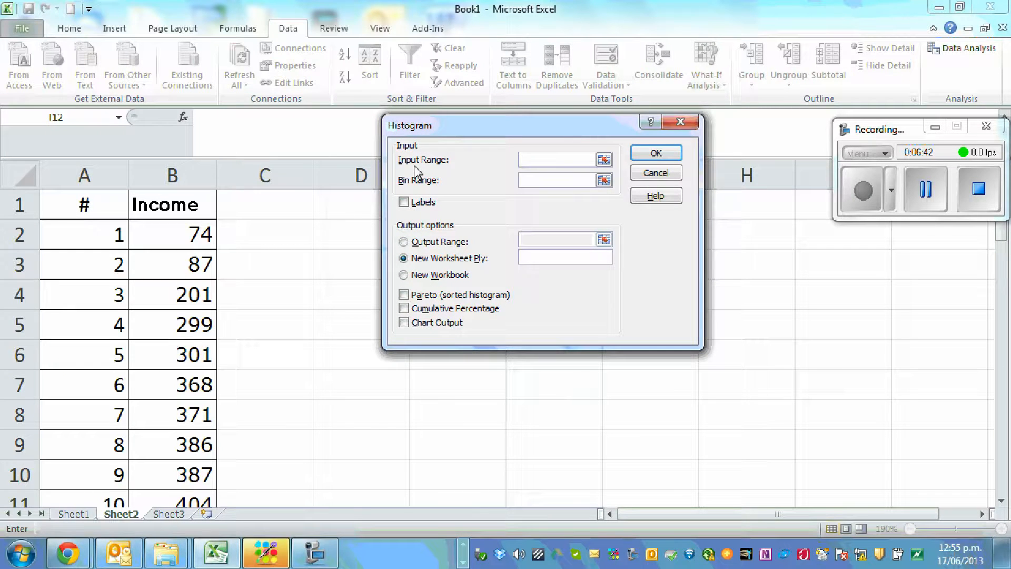
{"action": "left_click", "coordinate": [680, 124]}
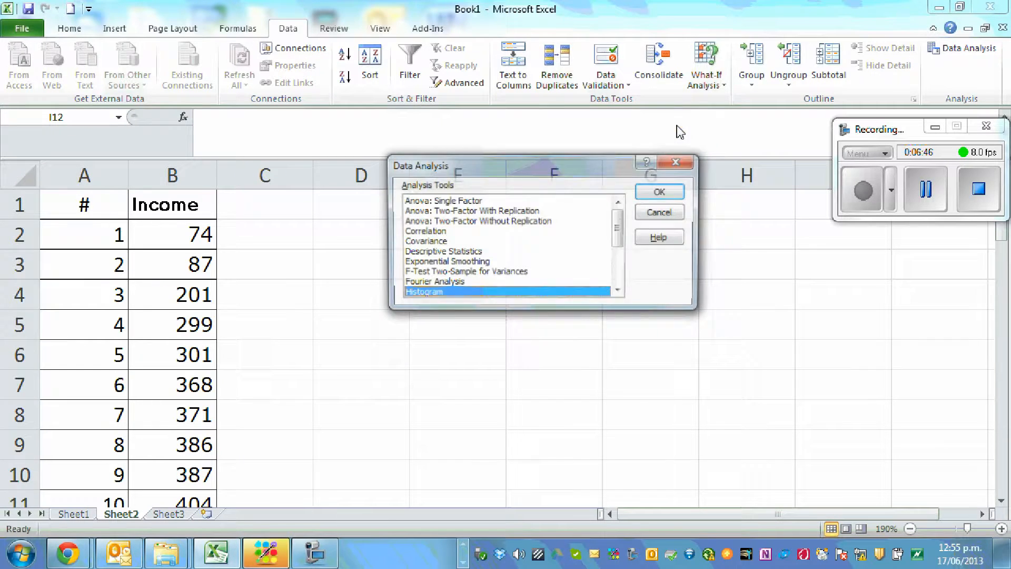
{"action": "left_click", "coordinate": [679, 162]}
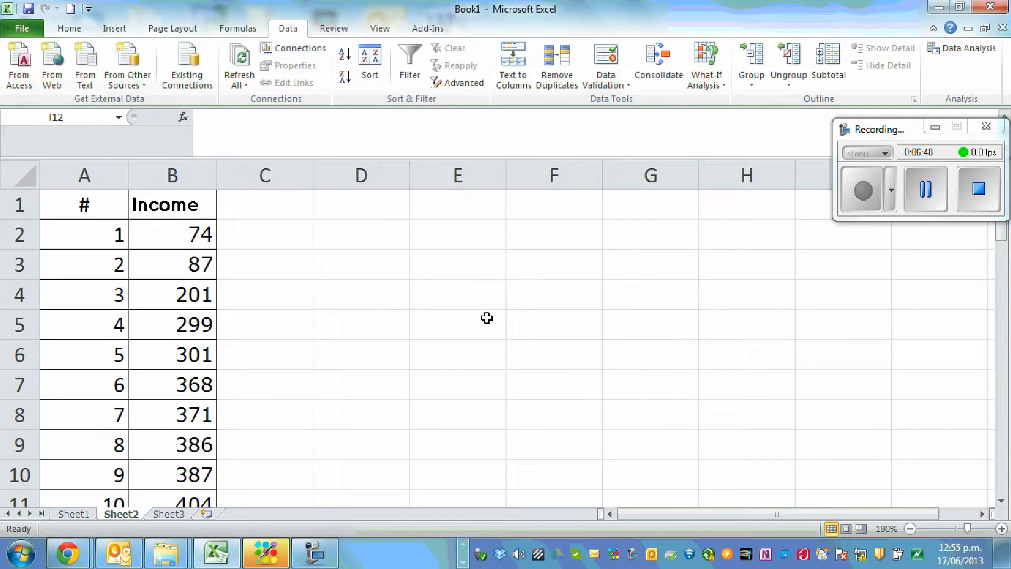
Enter the heading "Income Bins" in cell D3 and widen column D to fit it
{"action": "left_click", "coordinate": [373, 265]}
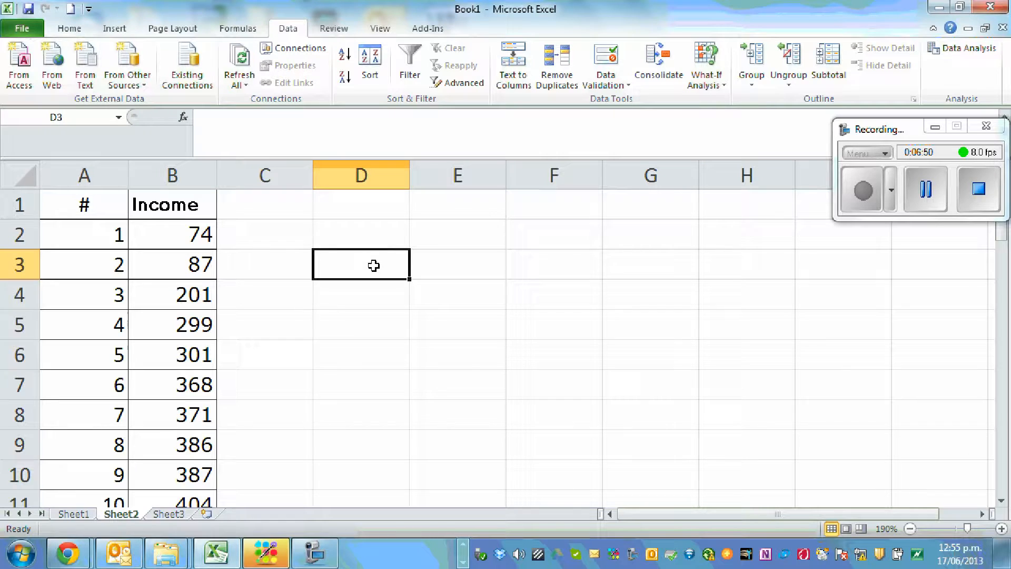
{"action": "type", "text": "Bi"}
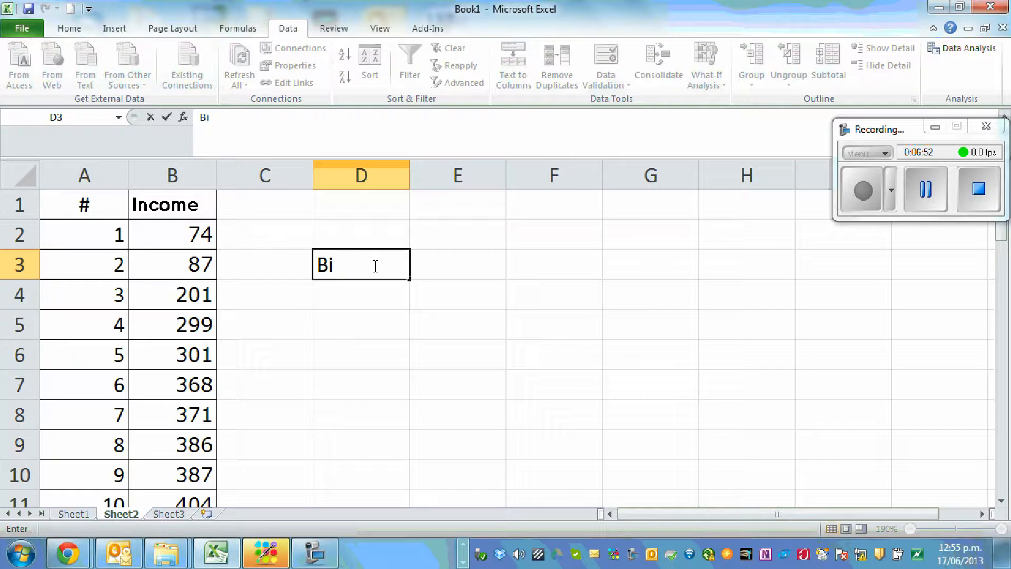
{"action": "key", "text": "BackSpace"}
{"action": "key", "text": "BackSpace"}
{"action": "type", "text": "Inc"}
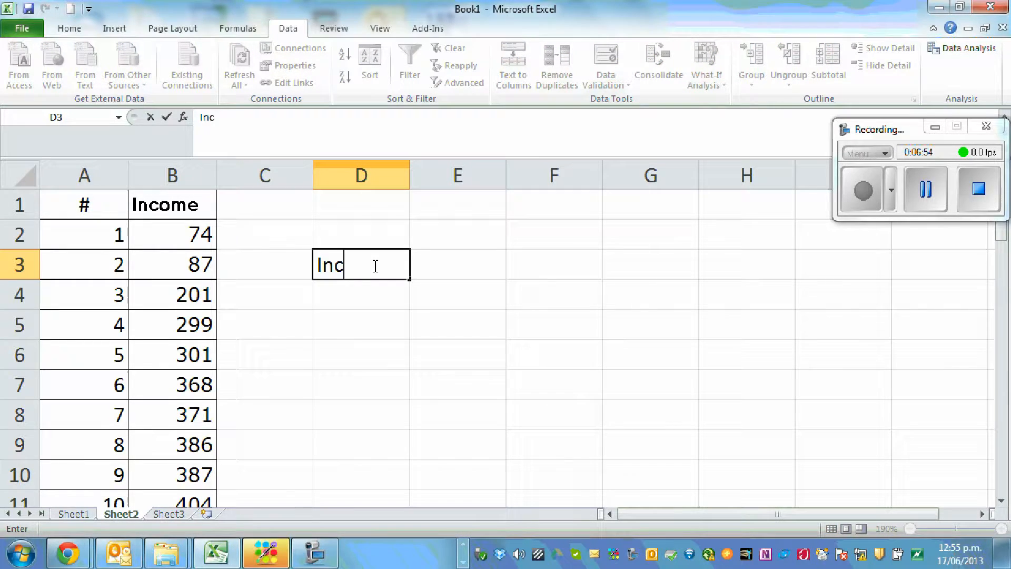
{"action": "type", "text": "ome Bins"}
{"action": "left_click", "coordinate": [525, 340]}
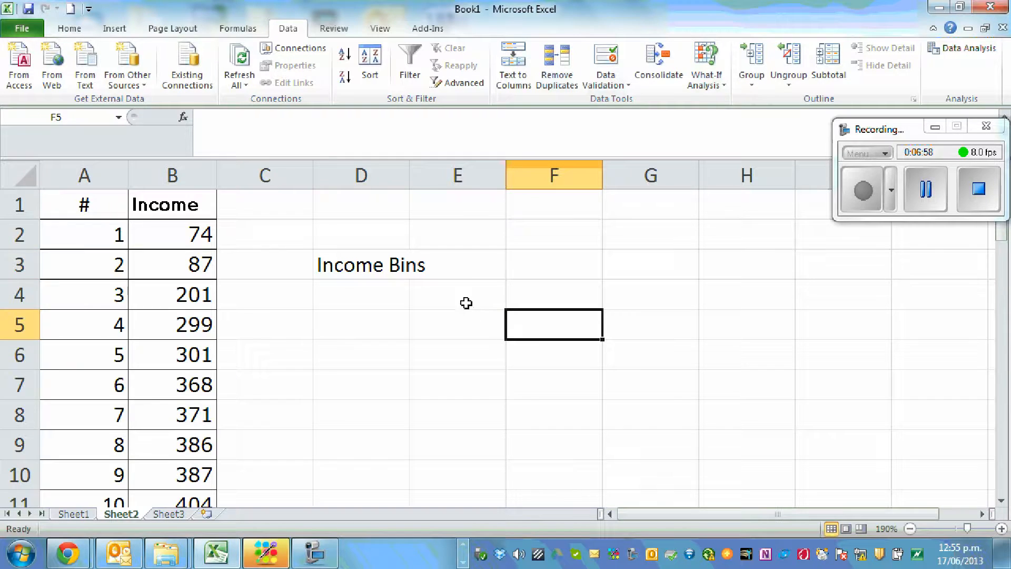
{"action": "left_click_drag", "start_coordinate": [411, 170], "coordinate": [437, 170]}
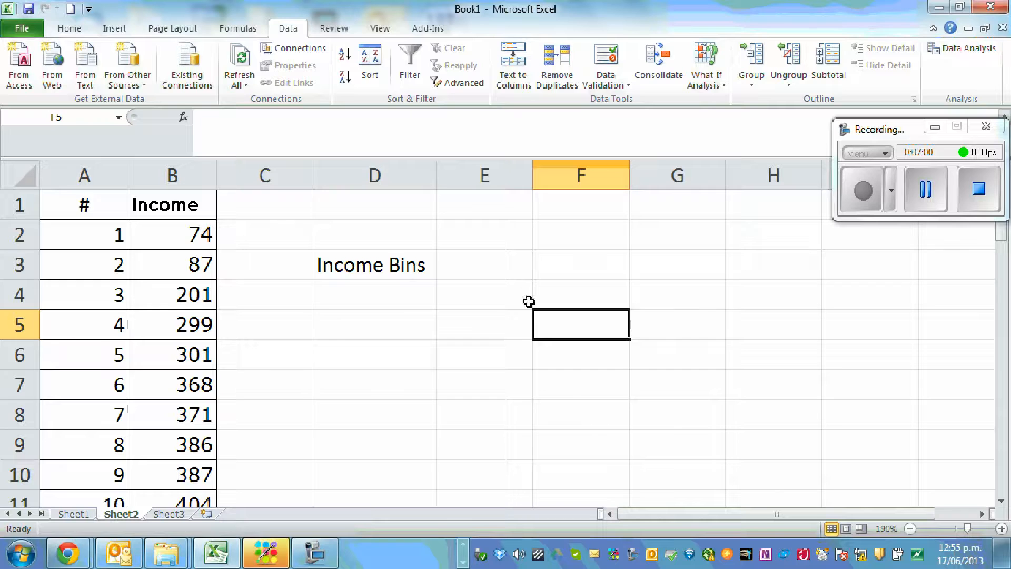
Fill D4:D11 with the bin limits from 100 to 800 in steps of 100
{"action": "left_click", "coordinate": [351, 297]}
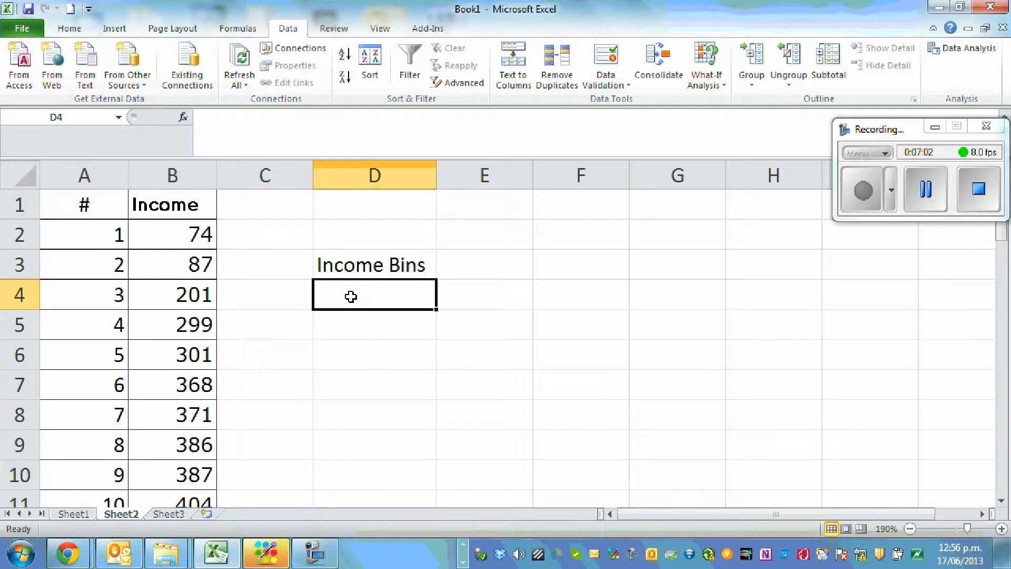
{"action": "type", "text": "100"}
{"action": "key", "text": "Return"}
{"action": "type", "text": "2"}
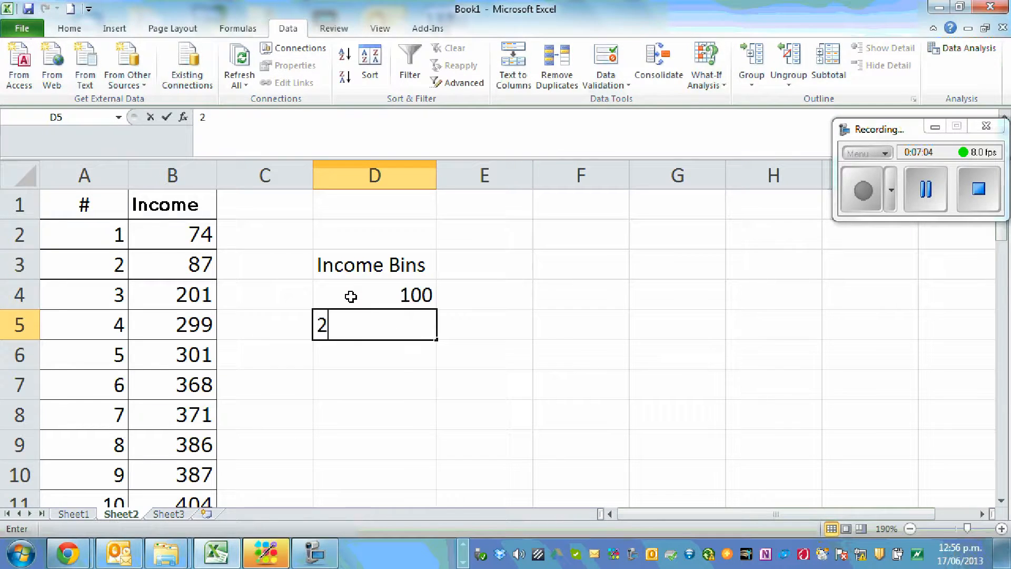
{"action": "type", "text": "00"}
{"action": "left_click", "coordinate": [638, 350]}
{"action": "left_click_drag", "start_coordinate": [407, 295], "coordinate": [427, 429]}
{"action": "scroll", "coordinate": [600, 380], "scroll_direction": "up", "scroll_amount": 1}
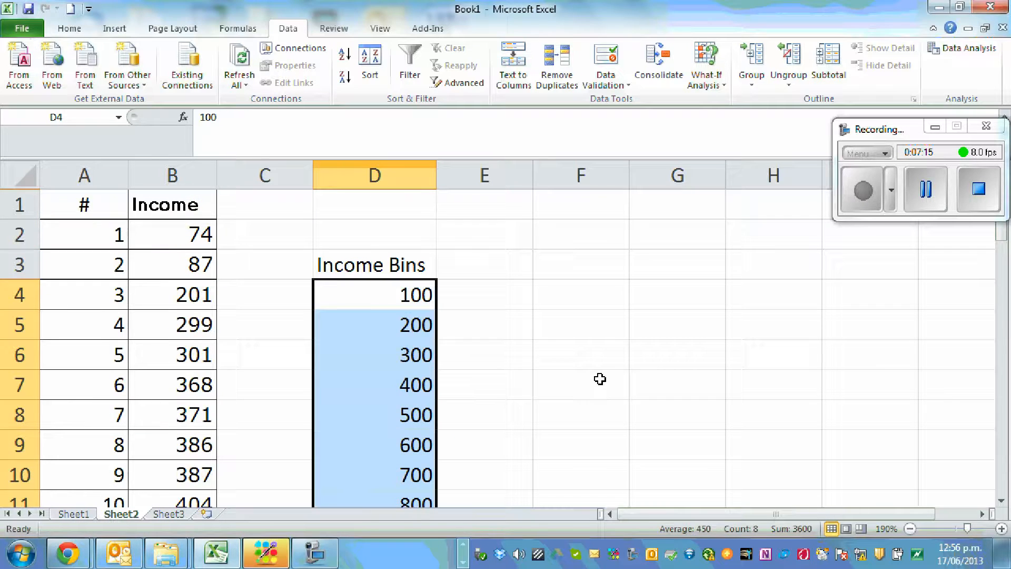
{"action": "left_click", "coordinate": [523, 296]}
Start the Histogram tool from Data Analysis and move its dialog clear of the data
{"action": "left_click_drag", "start_coordinate": [903, 136], "coordinate": [879, 46]}
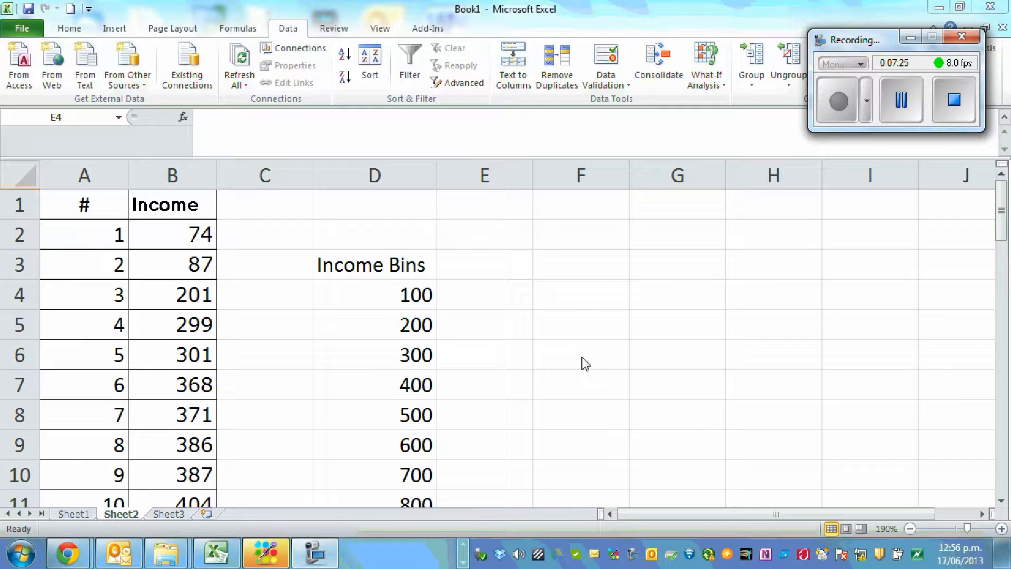
{"action": "mouse_move", "coordinate": [1006, 222]}
{"action": "left_mouse_down"}
{"action": "mouse_move", "coordinate": [1006, 272]}
{"action": "mouse_move", "coordinate": [1006, 214]}
{"action": "left_mouse_up"}
{"action": "left_click_drag", "start_coordinate": [889, 47], "coordinate": [901, 167]}
{"action": "left_click", "coordinate": [960, 52]}
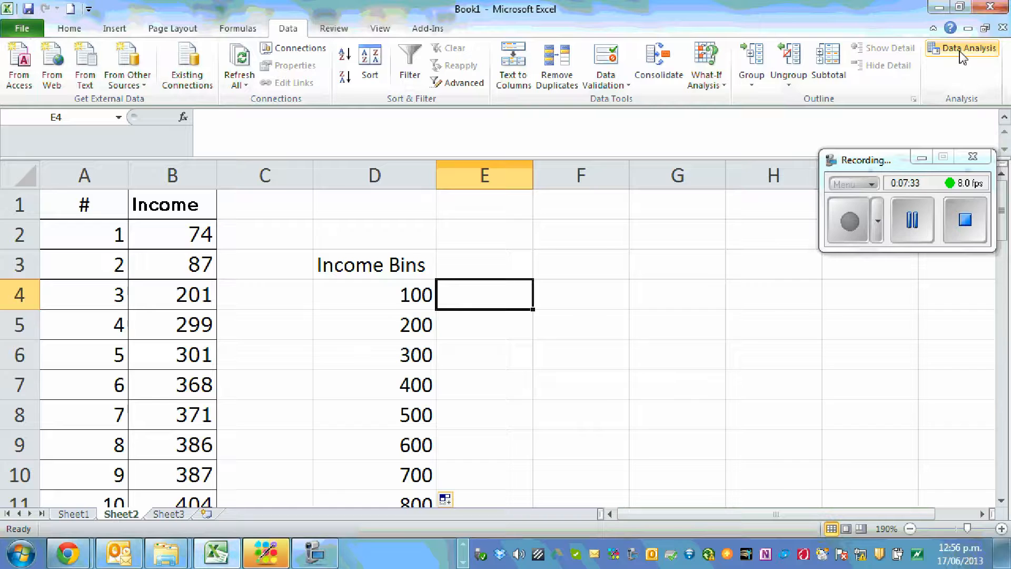
{"action": "left_click", "coordinate": [962, 51]}
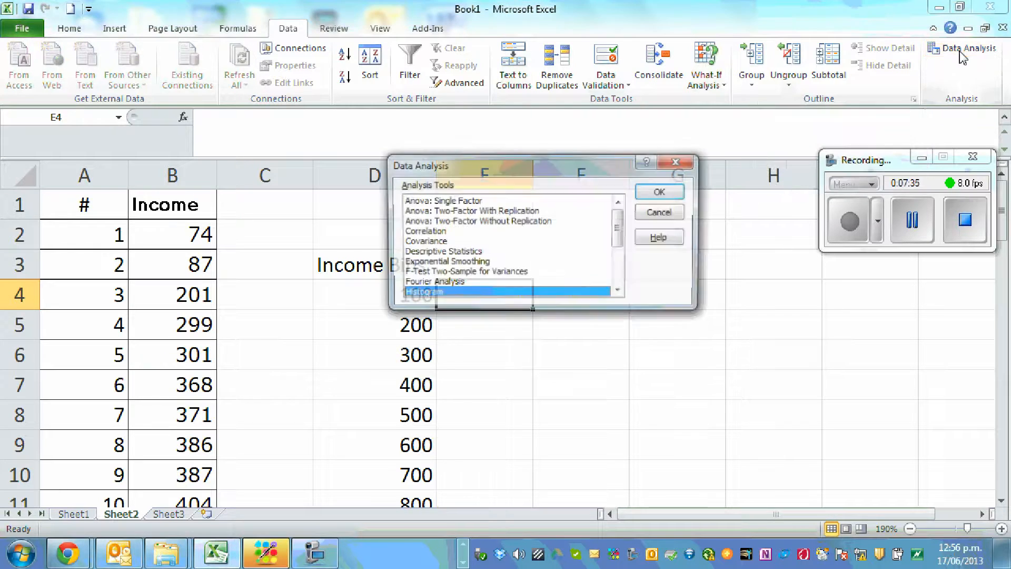
{"action": "left_click", "coordinate": [659, 193]}
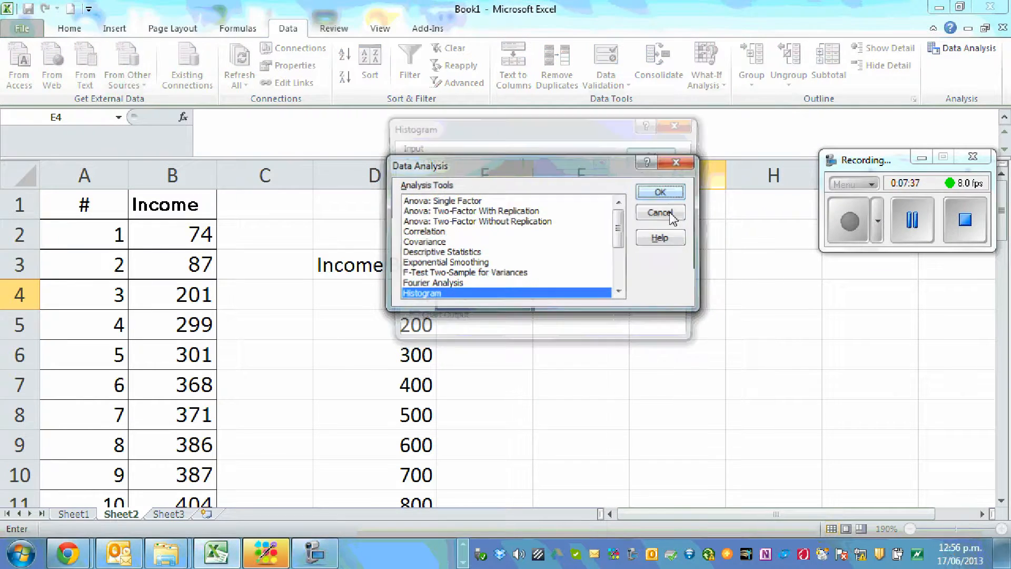
{"action": "left_click_drag", "start_coordinate": [477, 132], "coordinate": [549, 40]}
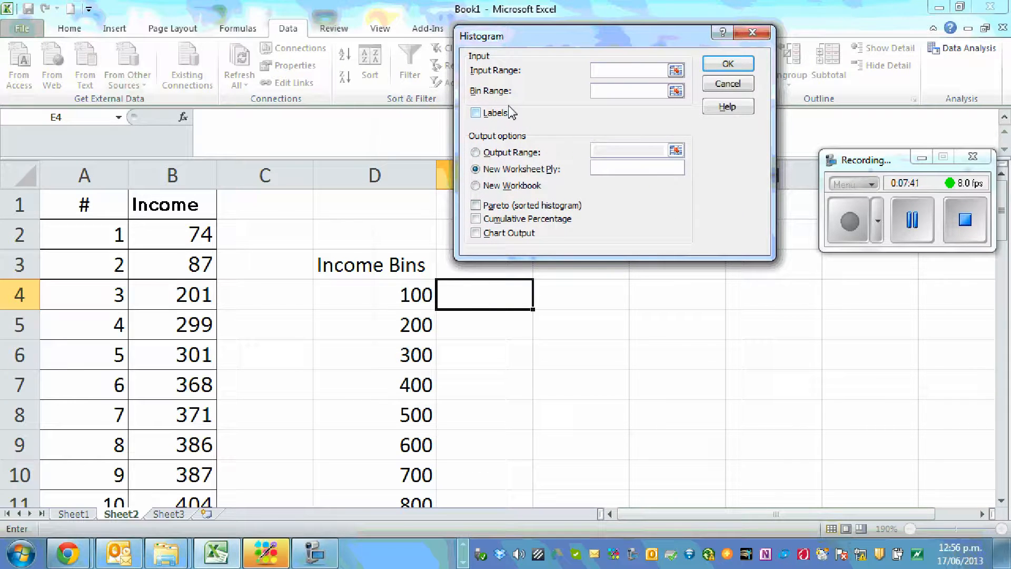
Turn on Labels for the histogram and set the input range to $B$1:$B$21, including the Income heading
{"action": "left_click", "coordinate": [476, 114]}
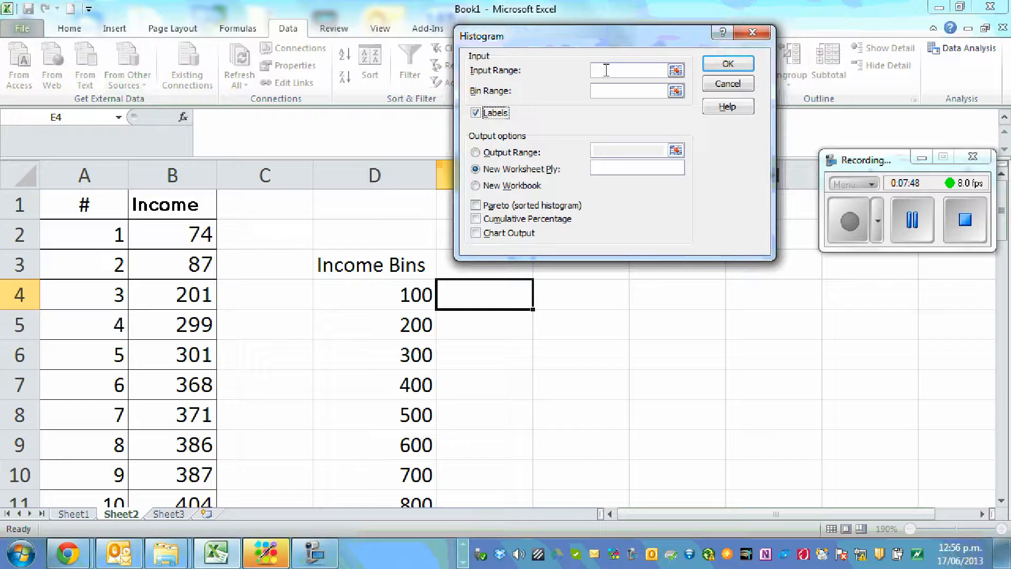
{"action": "left_click_drag", "start_coordinate": [181, 204], "coordinate": [185, 392]}
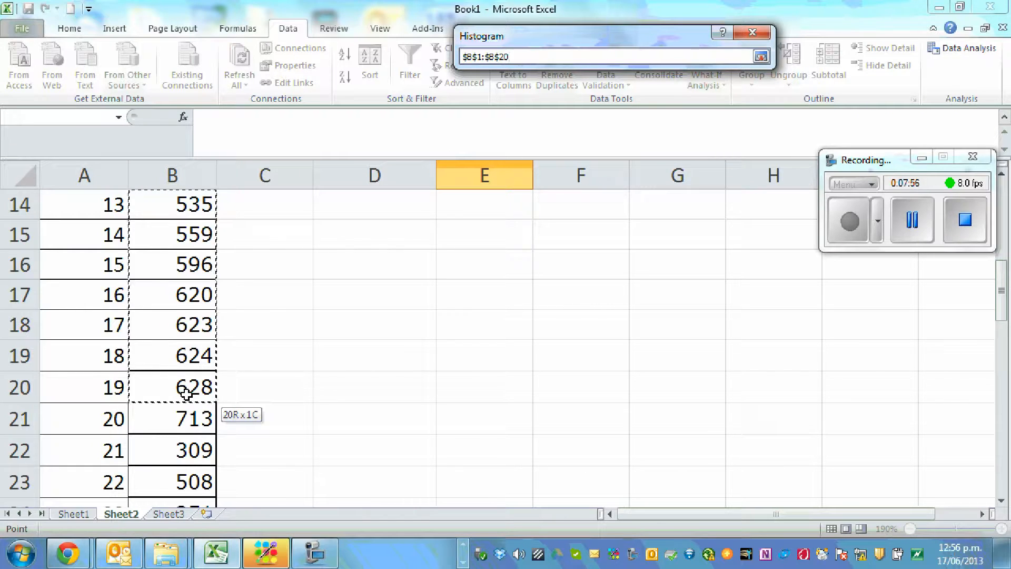
{"action": "left_click_drag", "start_coordinate": [186, 393], "coordinate": [184, 426]}
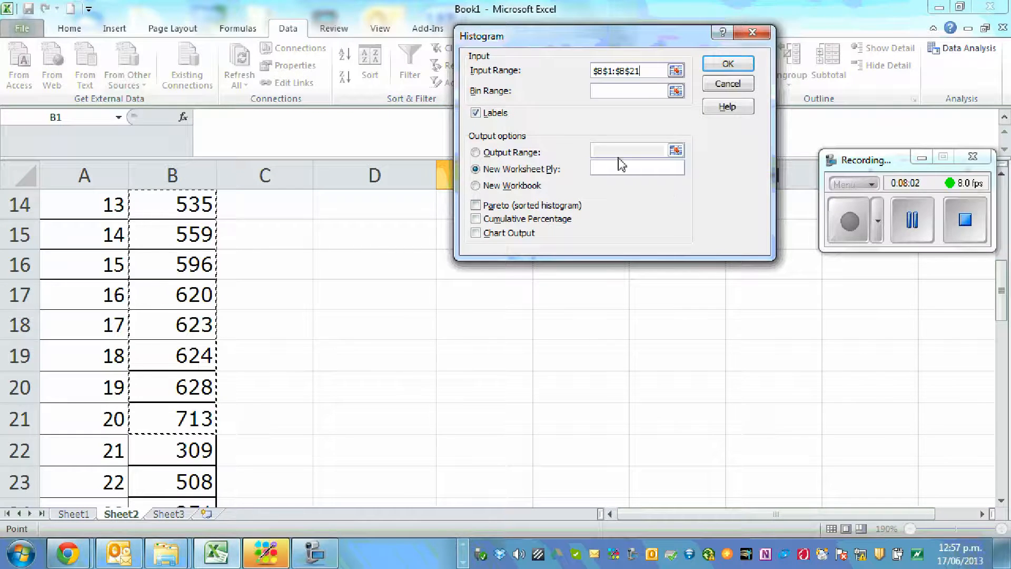
Set the histogram's bin range to $D$3:$D$11, including the Income Bins heading, and output the frequency table to a new worksheet
{"action": "left_click_drag", "start_coordinate": [641, 31], "coordinate": [643, 77]}
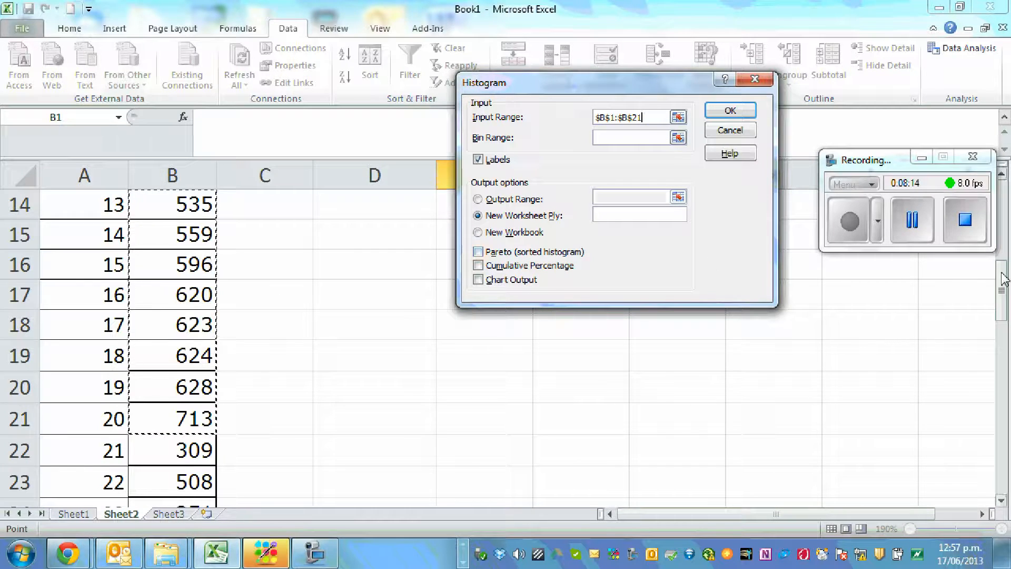
{"action": "left_click_drag", "start_coordinate": [1003, 288], "coordinate": [1007, 211]}
{"action": "left_click", "coordinate": [616, 138]}
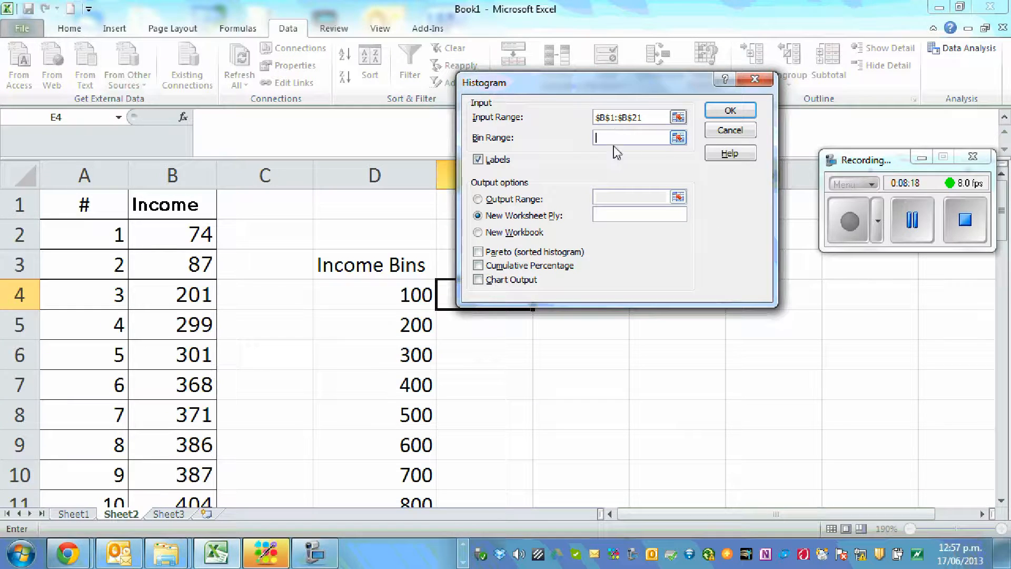
{"action": "left_click_drag", "start_coordinate": [610, 98], "coordinate": [632, 72]}
{"action": "left_click", "coordinate": [368, 264]}
{"action": "left_click_drag", "start_coordinate": [369, 264], "coordinate": [391, 444]}
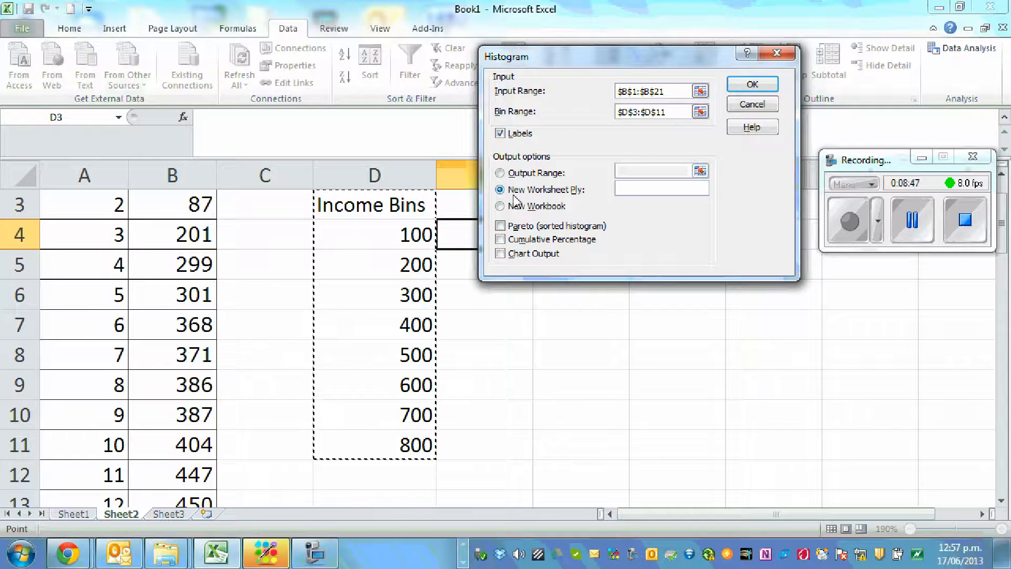
{"action": "left_click", "coordinate": [753, 87]}
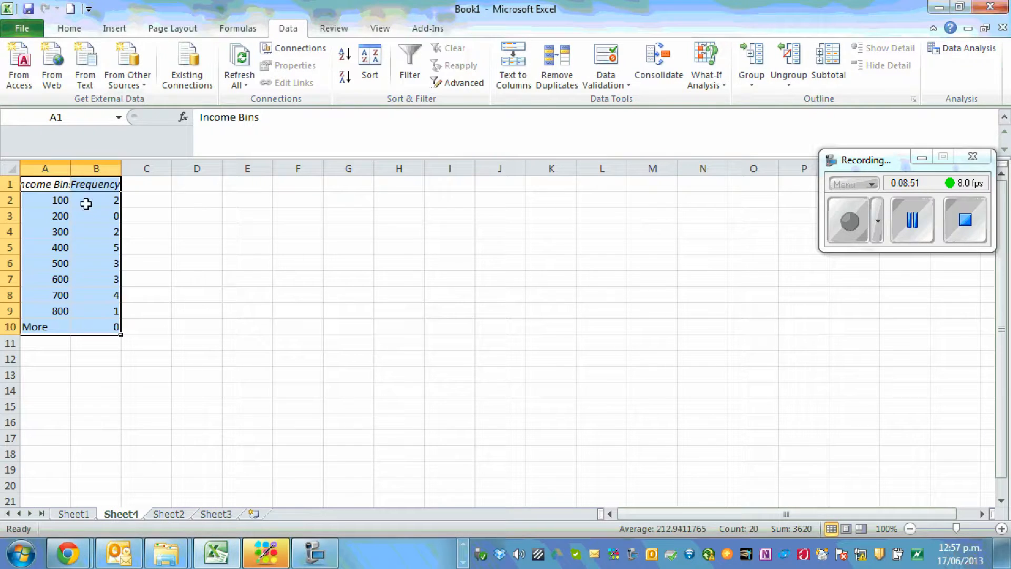
Widen columns A and B of the frequency table so the Income Bins and Frequency headings fit
{"action": "double_click", "coordinate": [71, 167]}
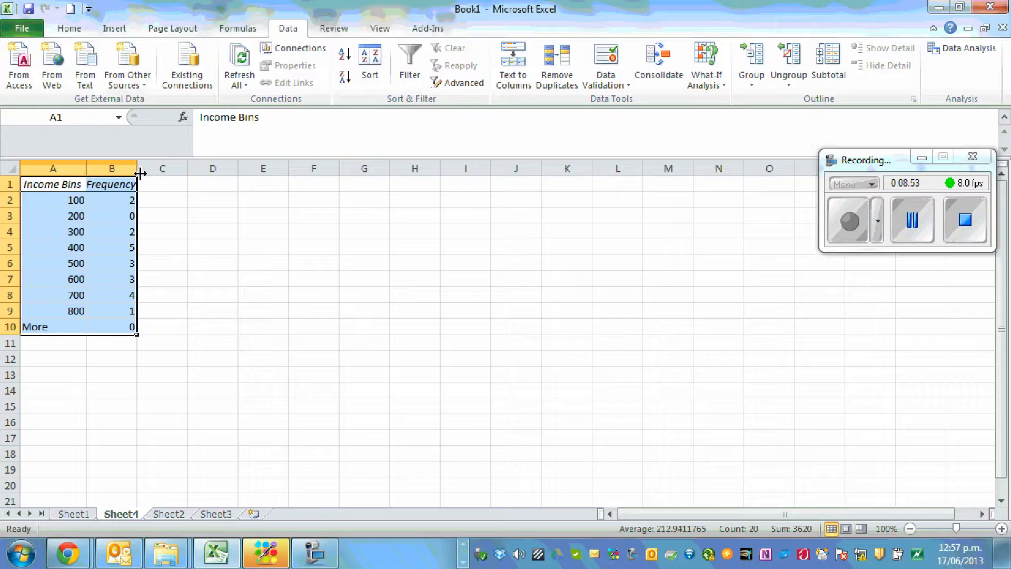
{"action": "left_click_drag", "start_coordinate": [137, 168], "coordinate": [171, 169]}
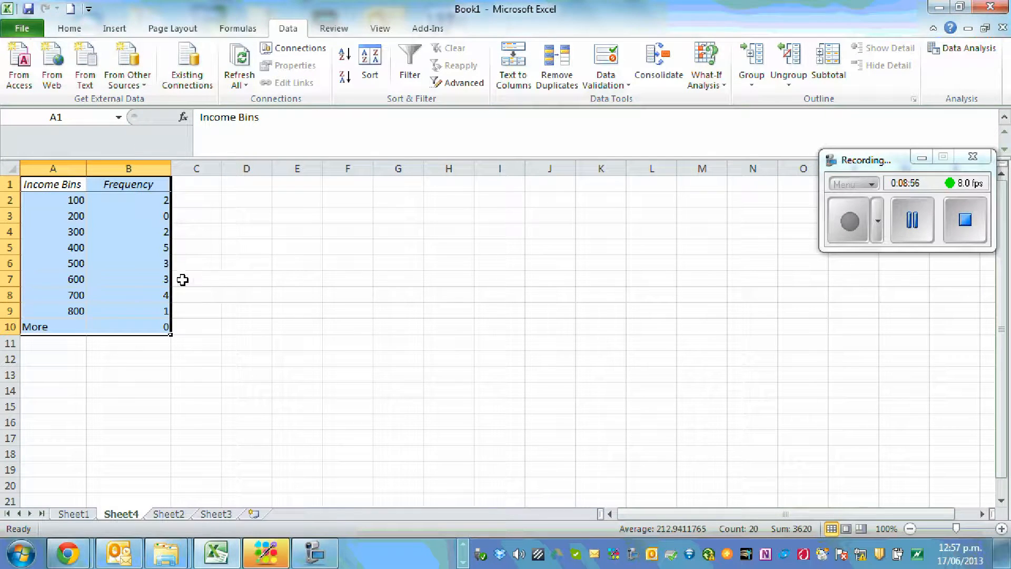
{"action": "scroll", "coordinate": [266, 287], "scroll_direction": "up", "scroll_amount": 8}
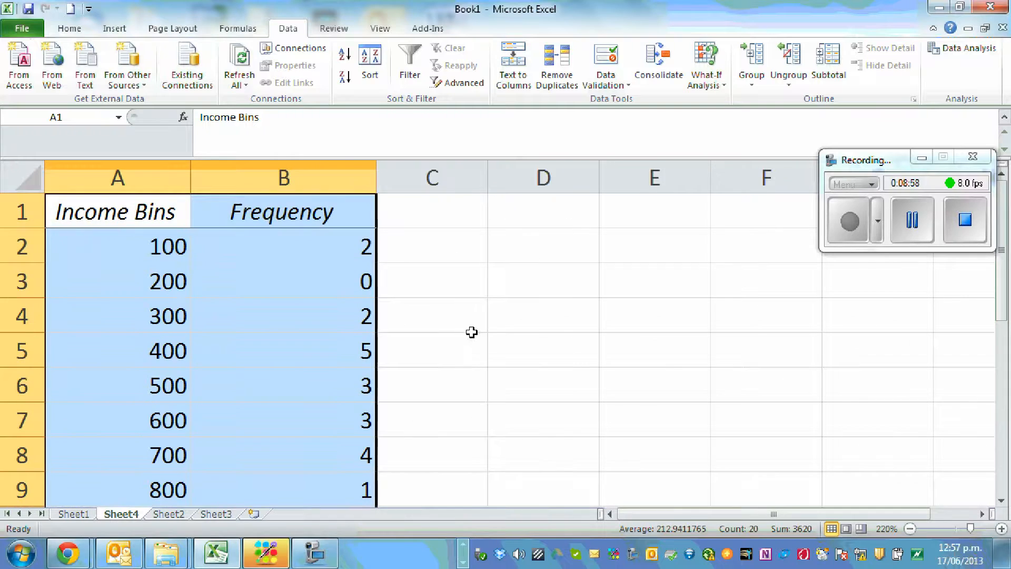
Change the first two bin labels in A2 and A3 to the ranges 0-100 and 100-200
{"action": "scroll", "coordinate": [564, 329], "scroll_direction": "down", "scroll_amount": 1}
{"action": "scroll", "coordinate": [563, 329], "scroll_direction": "up", "scroll_amount": 1}
{"action": "double_click", "coordinate": [138, 247]}
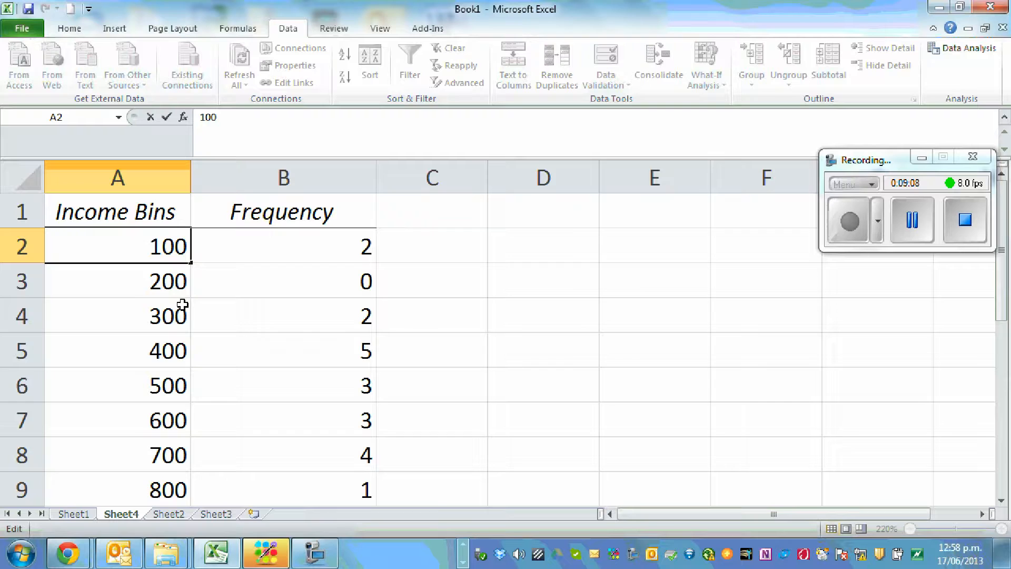
{"action": "type", "text": "0-"}
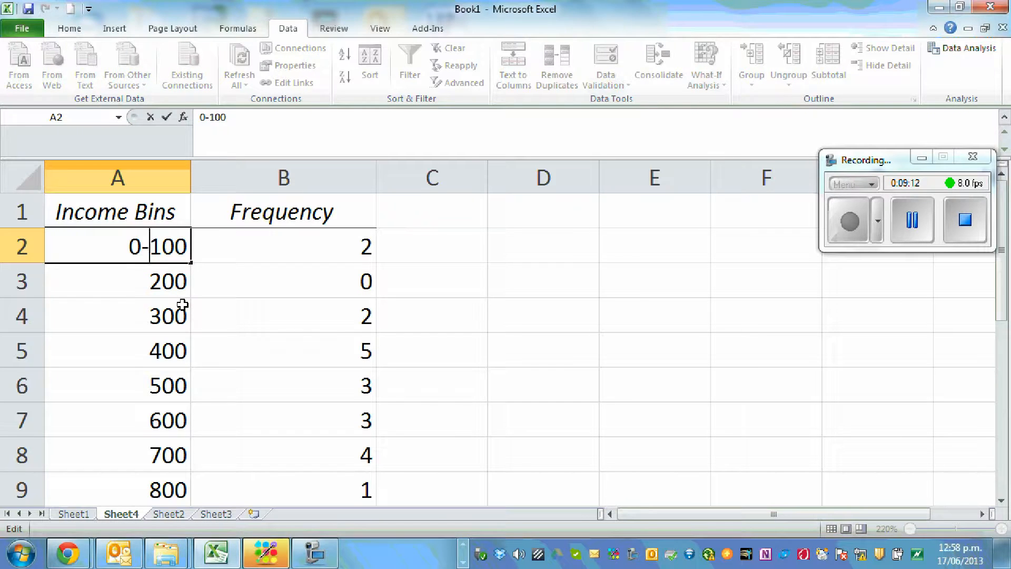
{"action": "key", "text": "Return"}
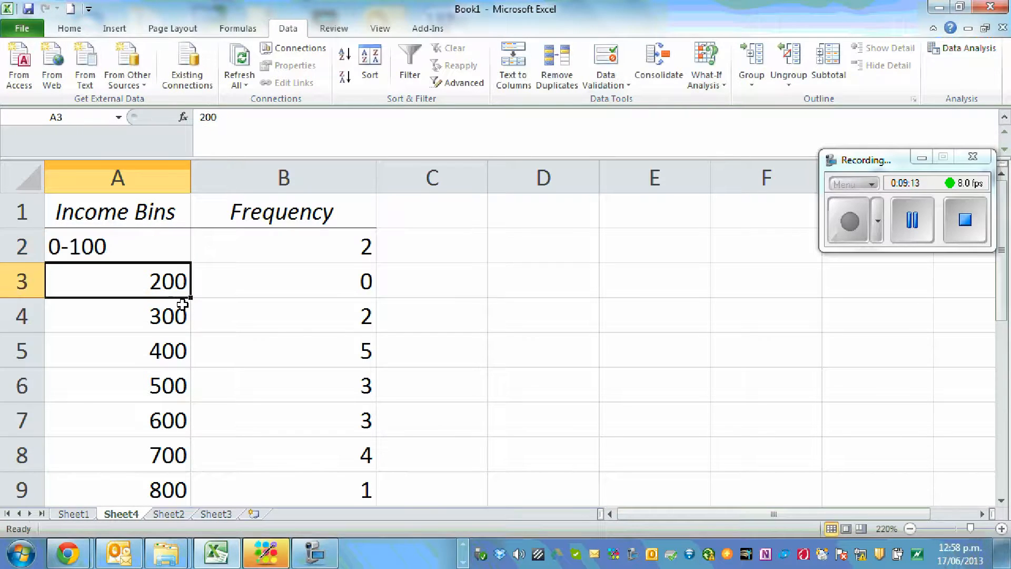
{"action": "double_click", "coordinate": [137, 285]}
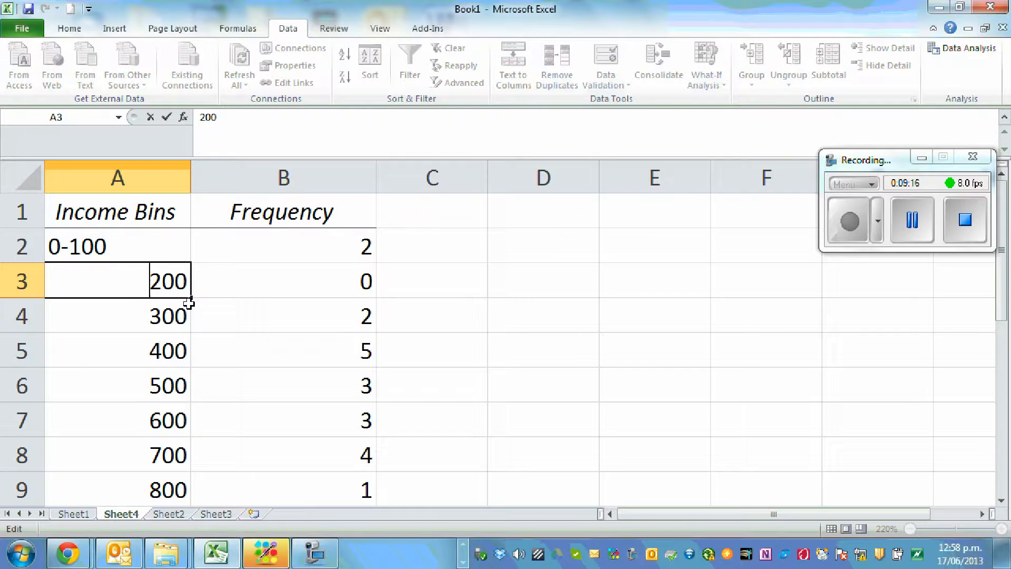
{"action": "type", "text": "100-"}
Change the bin labels in A4 and A5 to the ranges 200-300 and 300-400
{"action": "double_click", "coordinate": [123, 319]}
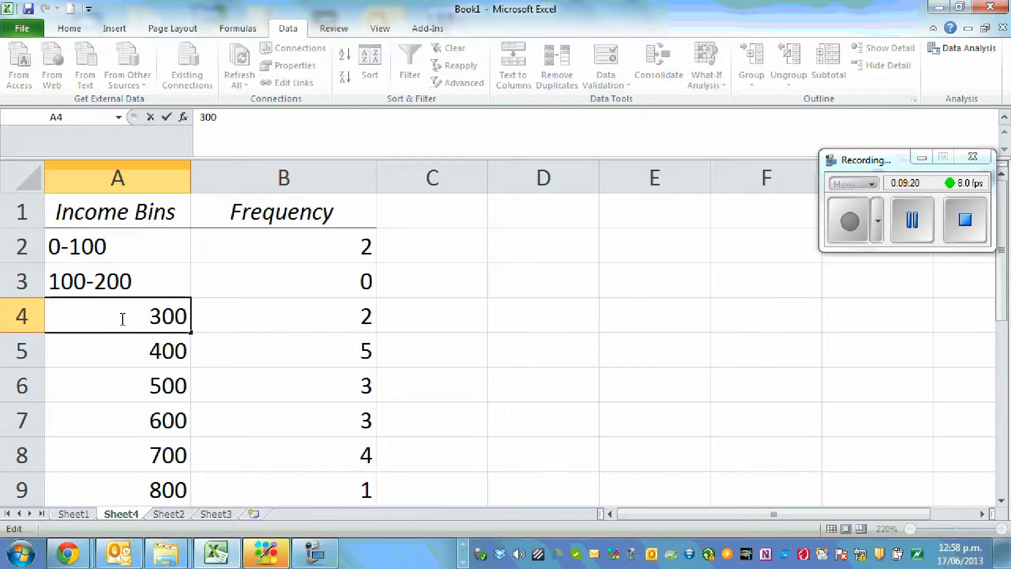
{"action": "type", "text": "200-"}
{"action": "left_click", "coordinate": [96, 349]}
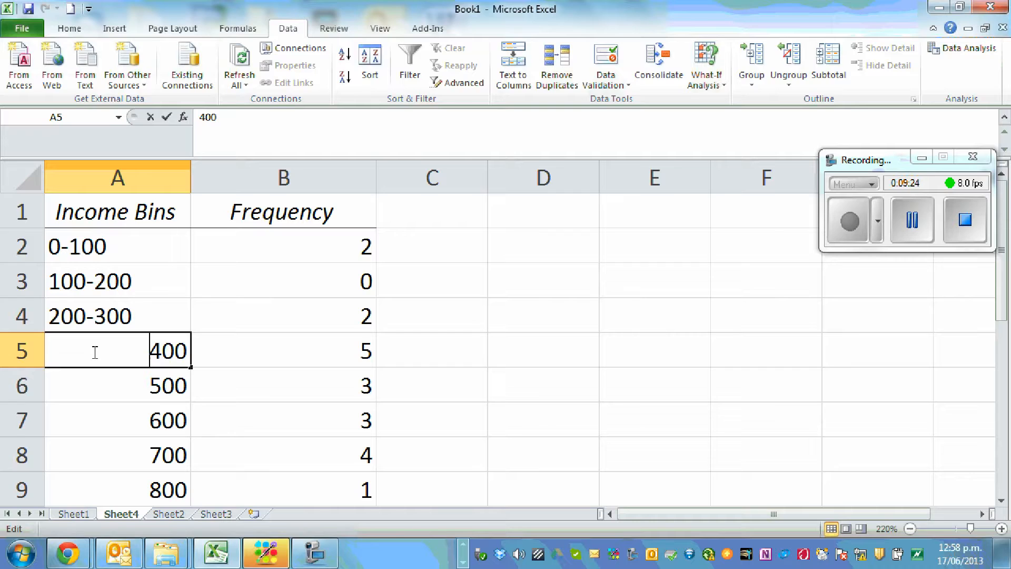
{"action": "type", "text": "300"}
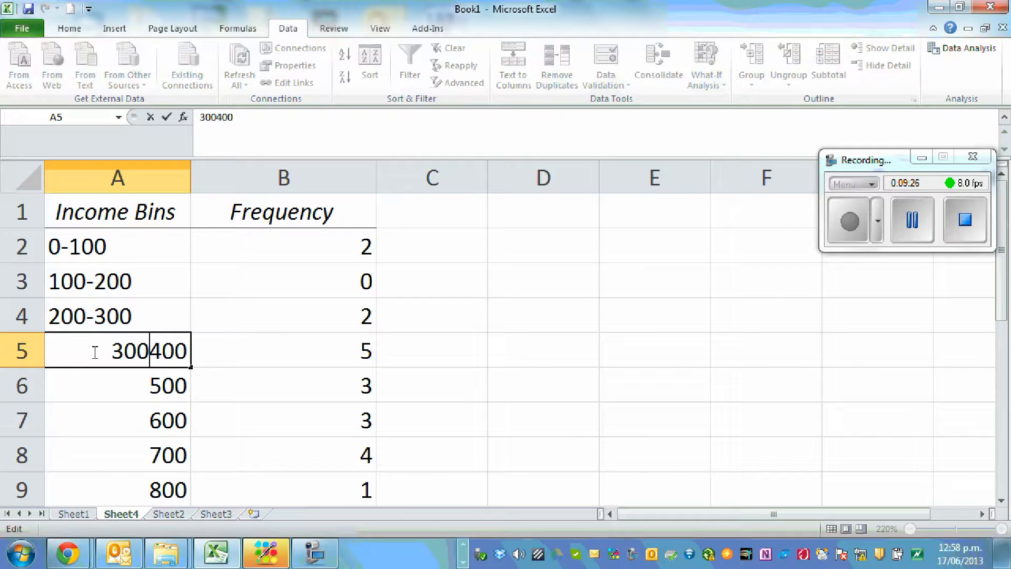
{"action": "type", "text": "-"}
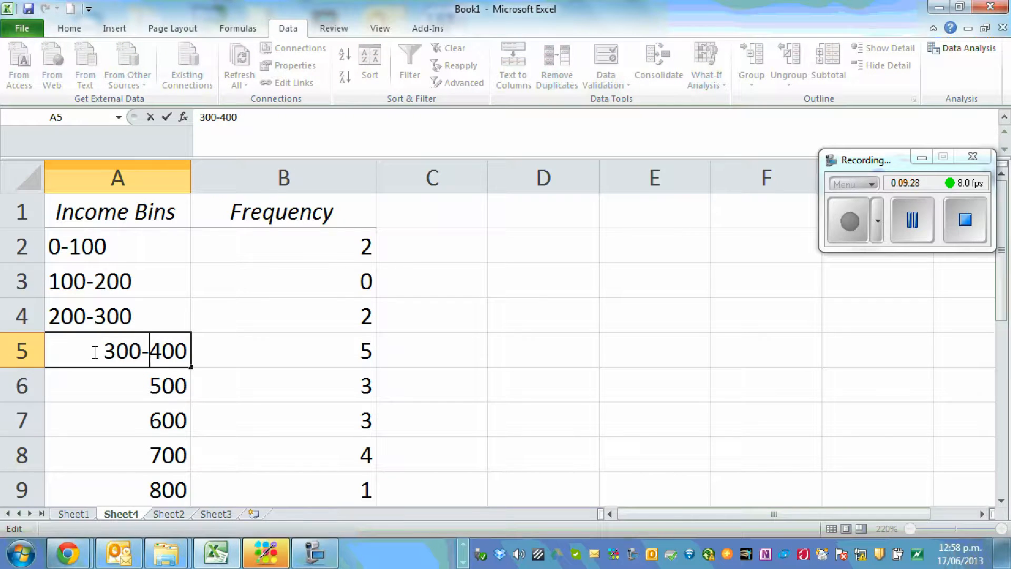
{"action": "key", "text": "Return"}
Change the bin labels in A6 and A7 to the ranges 400-500 and 500-600
{"action": "double_click", "coordinate": [101, 389]}
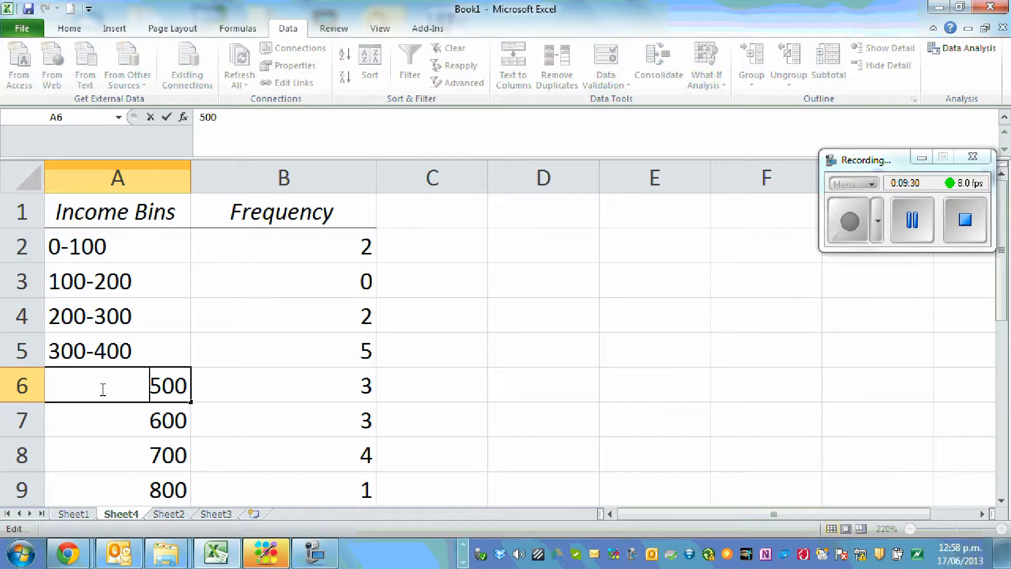
{"action": "type", "text": "400-"}
{"action": "key", "text": "Return"}
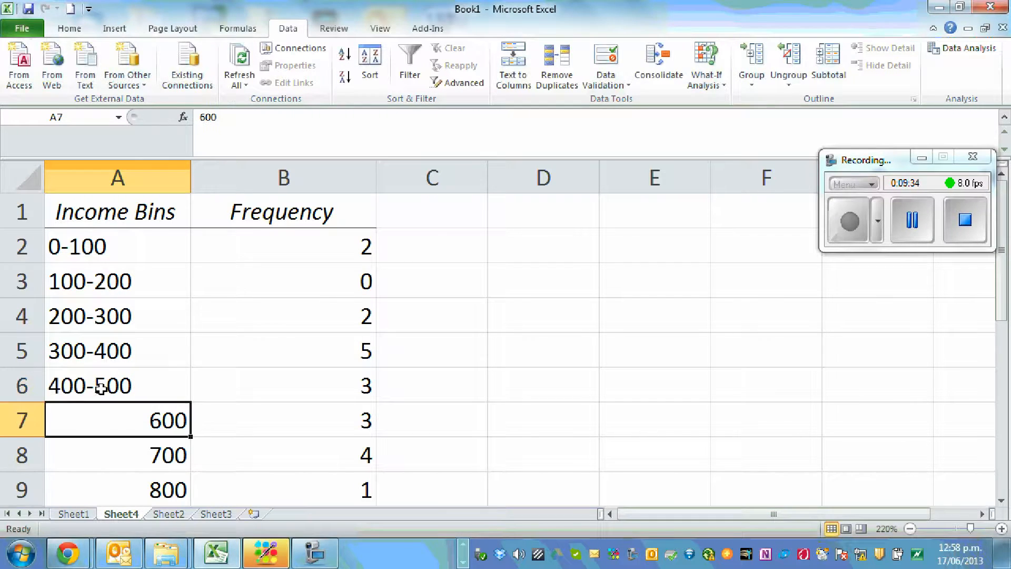
{"action": "double_click", "coordinate": [149, 419]}
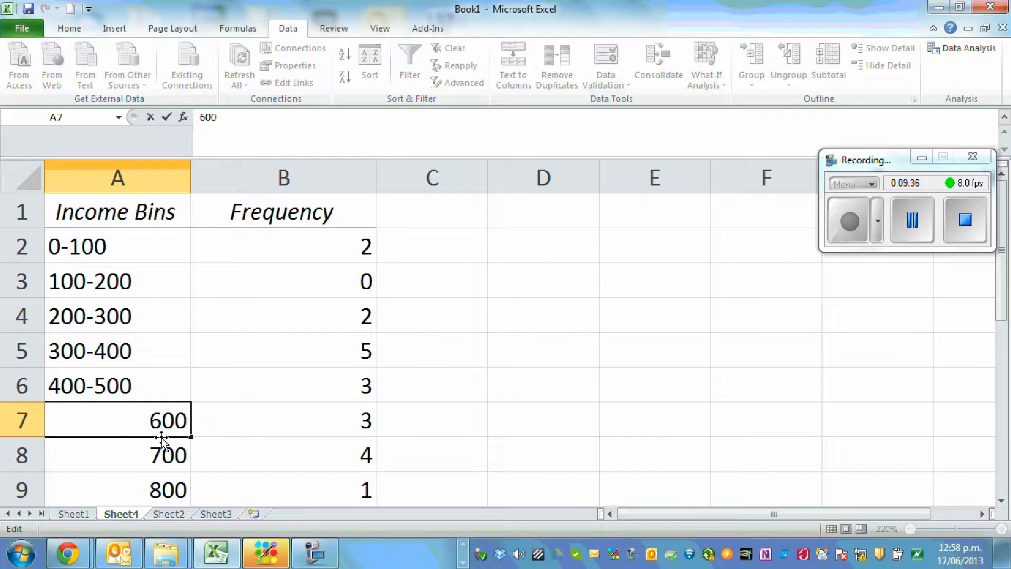
{"action": "type", "text": "500-"}
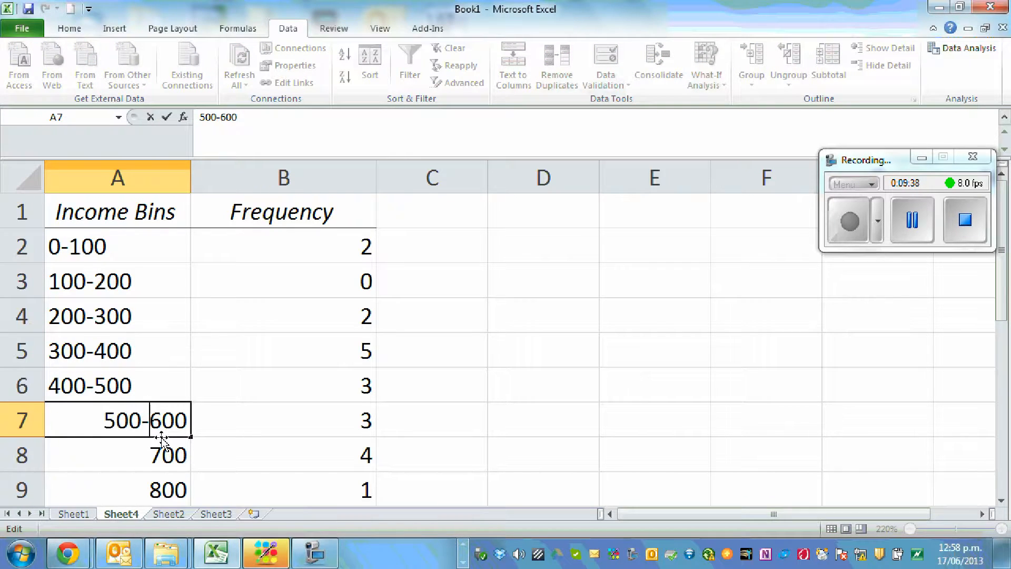
{"action": "key", "text": "Return"}
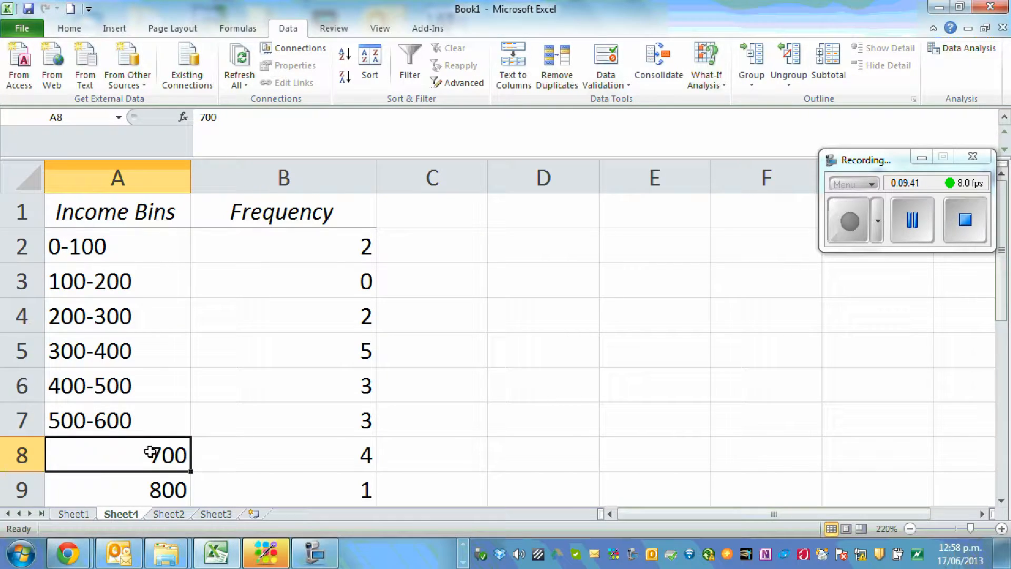
Change the last two numeric bin labels in A8 and A9 to the ranges 600-700 and 700-800
{"action": "double_click", "coordinate": [151, 453]}
{"action": "type", "text": "600-"}
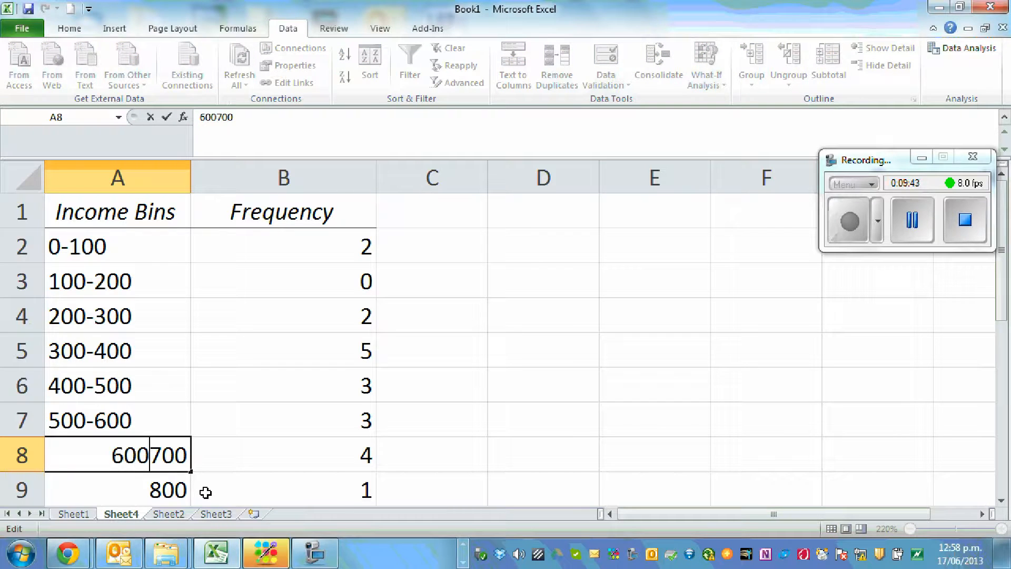
{"action": "left_click", "coordinate": [309, 462]}
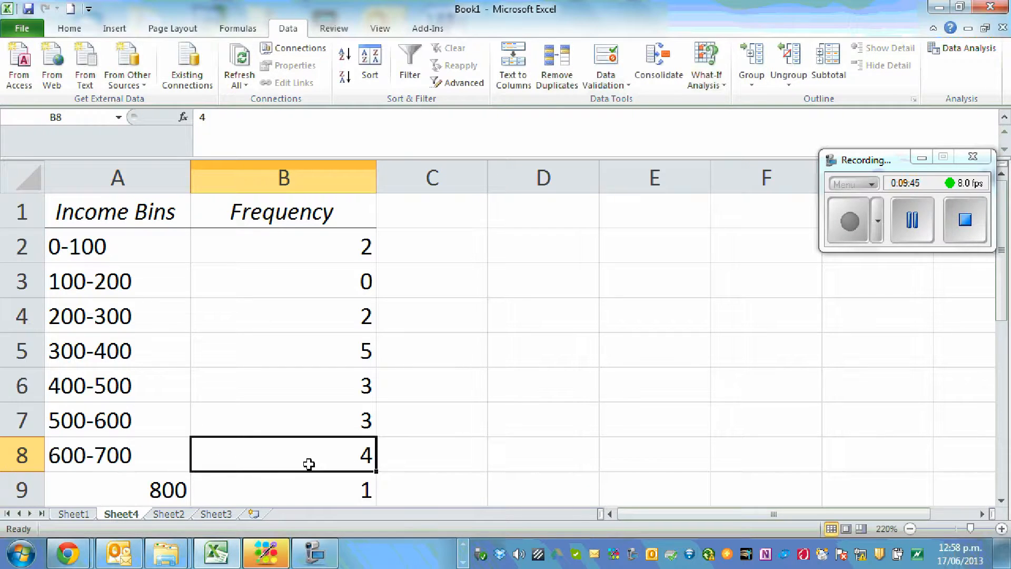
{"action": "double_click", "coordinate": [145, 496]}
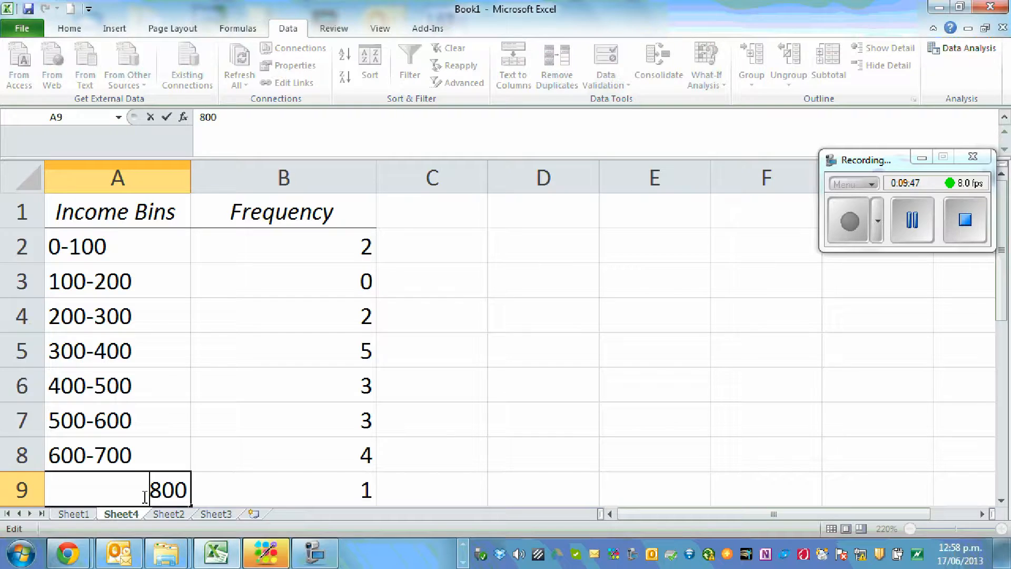
{"action": "type", "text": "700-"}
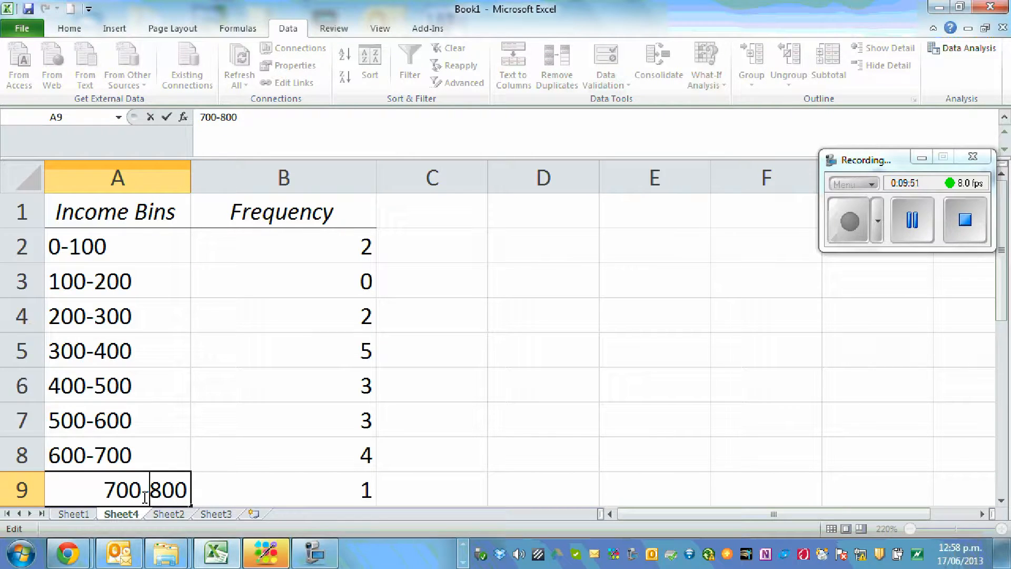
{"action": "left_click", "coordinate": [564, 422]}
Shorten the heading in A1 to "Income"
{"action": "left_click", "coordinate": [111, 215]}
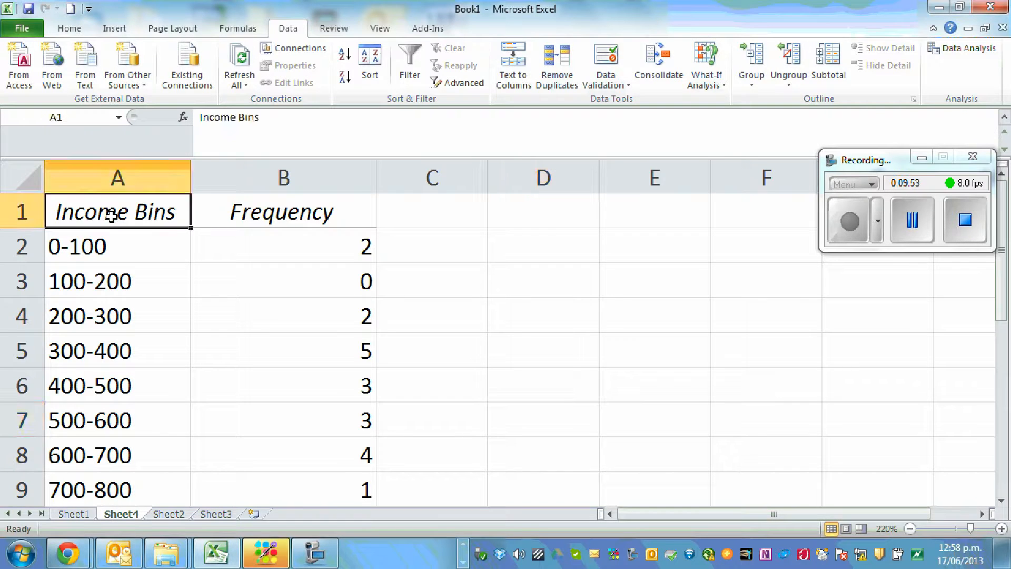
{"action": "double_click", "coordinate": [111, 215]}
{"action": "key", "text": "BackSpace"}
{"action": "key", "text": "BackSpace"}
{"action": "key", "text": "BackSpace"}
{"action": "key", "text": "BackSpace"}
{"action": "key", "text": "BackSpace"}
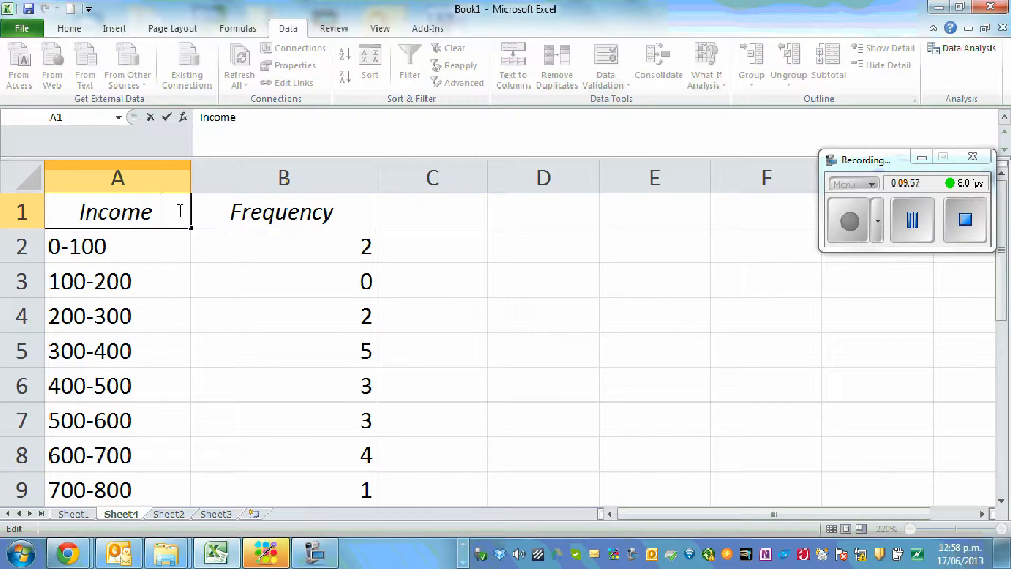
{"action": "left_click", "coordinate": [499, 314]}
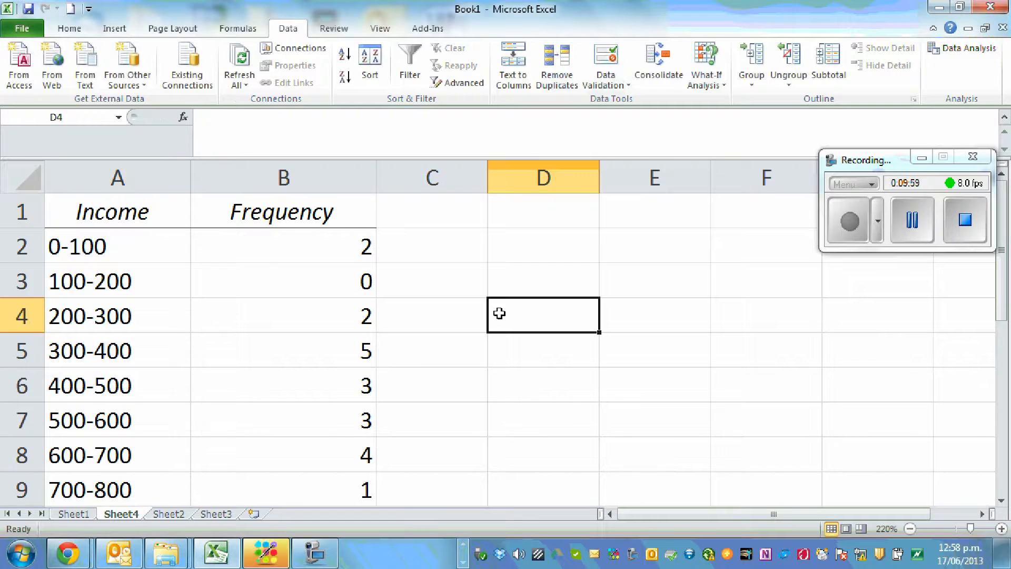
Clear the More row in A10:B10 from the end of the frequency table
{"action": "scroll", "coordinate": [512, 276], "scroll_direction": "down", "scroll_amount": 1}
{"action": "scroll", "coordinate": [479, 352], "scroll_direction": "up", "scroll_amount": 1}
{"action": "scroll", "coordinate": [498, 356], "scroll_direction": "down", "scroll_amount": 1}
{"action": "left_click_drag", "start_coordinate": [69, 414], "coordinate": [262, 425]}
{"action": "key", "text": "Delete"}
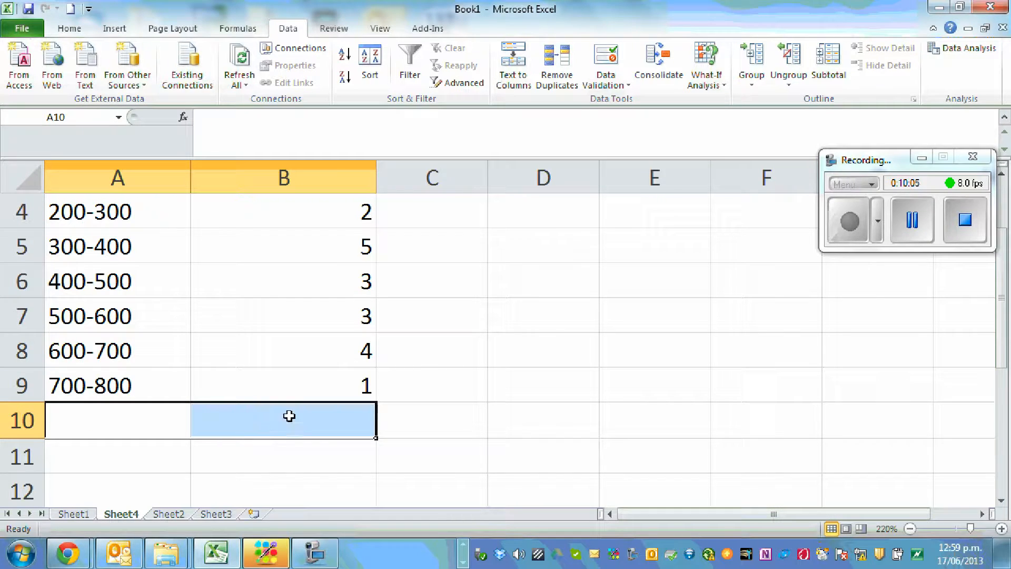
{"action": "left_click", "coordinate": [533, 382]}
Try a 2-D clustered bar chart of the income frequency table in A1:B9
{"action": "scroll", "coordinate": [535, 382], "scroll_direction": "up", "scroll_amount": 1}
{"action": "left_click_drag", "start_coordinate": [79, 217], "coordinate": [270, 408]}
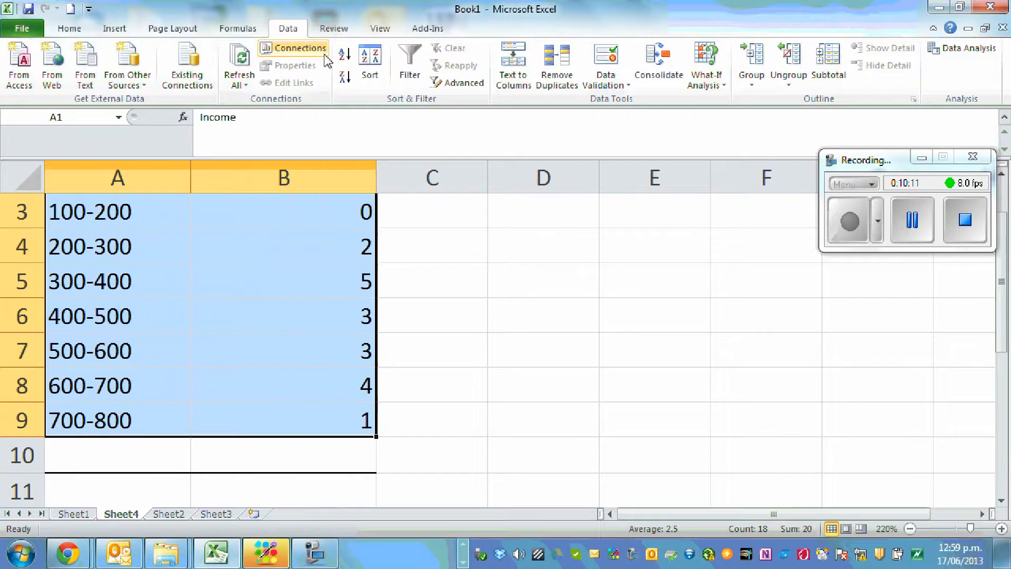
{"action": "left_click", "coordinate": [113, 30]}
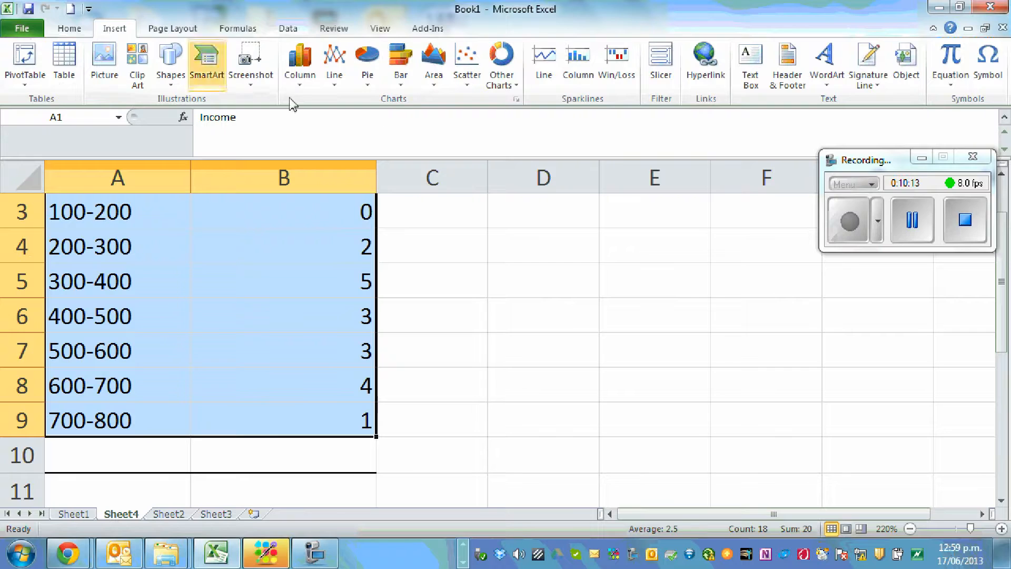
{"action": "left_click", "coordinate": [402, 79]}
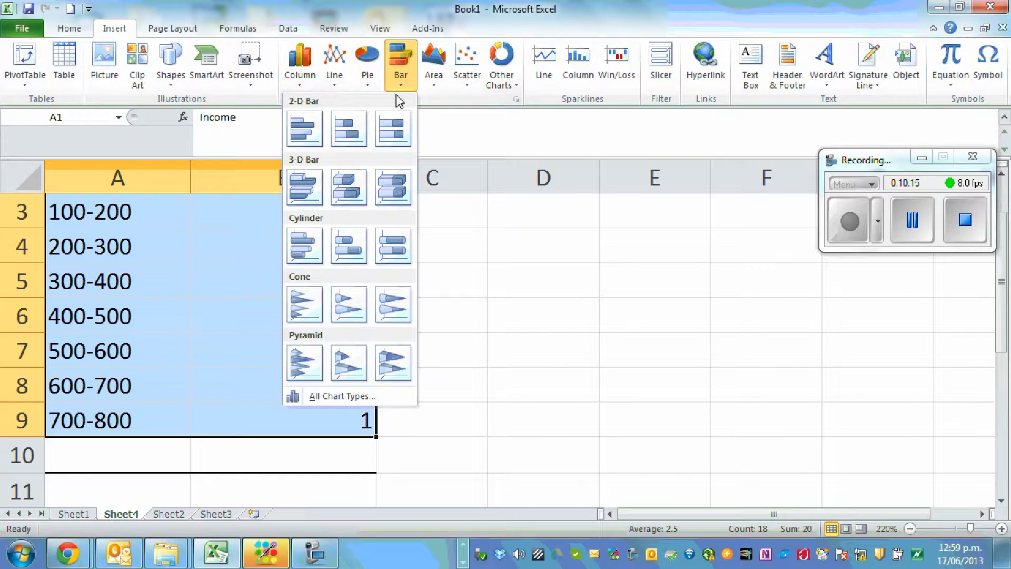
{"action": "left_click", "coordinate": [309, 138]}
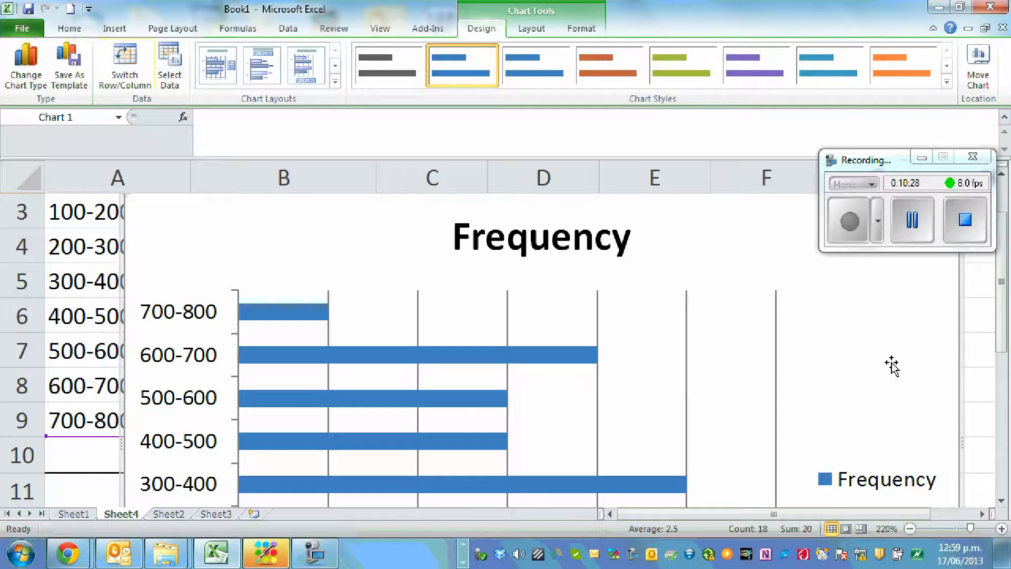
Delete the Frequency bar chart and deselect the table
{"action": "left_click_drag", "start_coordinate": [899, 164], "coordinate": [903, 96]}
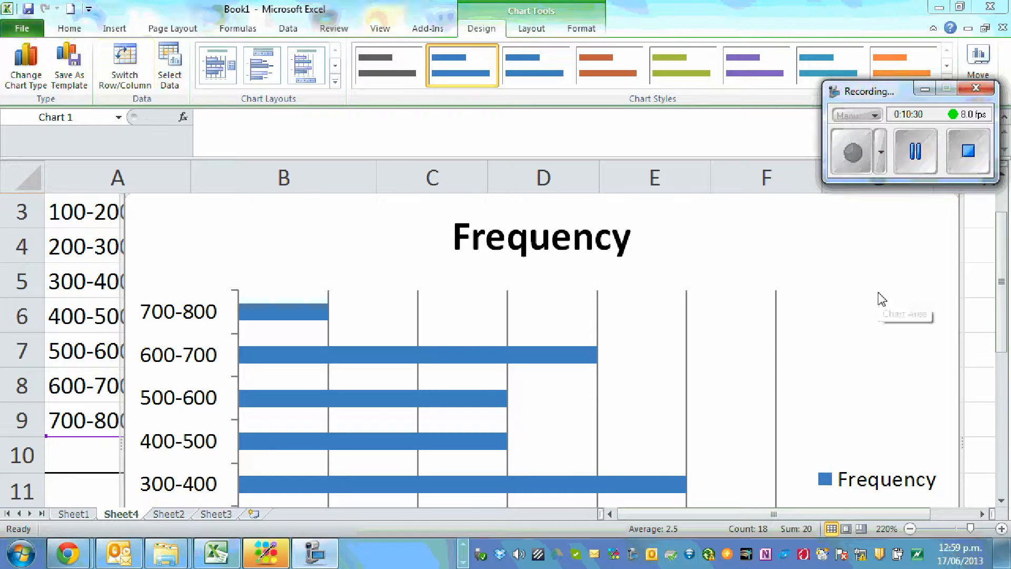
{"action": "left_click", "coordinate": [437, 266]}
{"action": "key", "text": "Delete"}
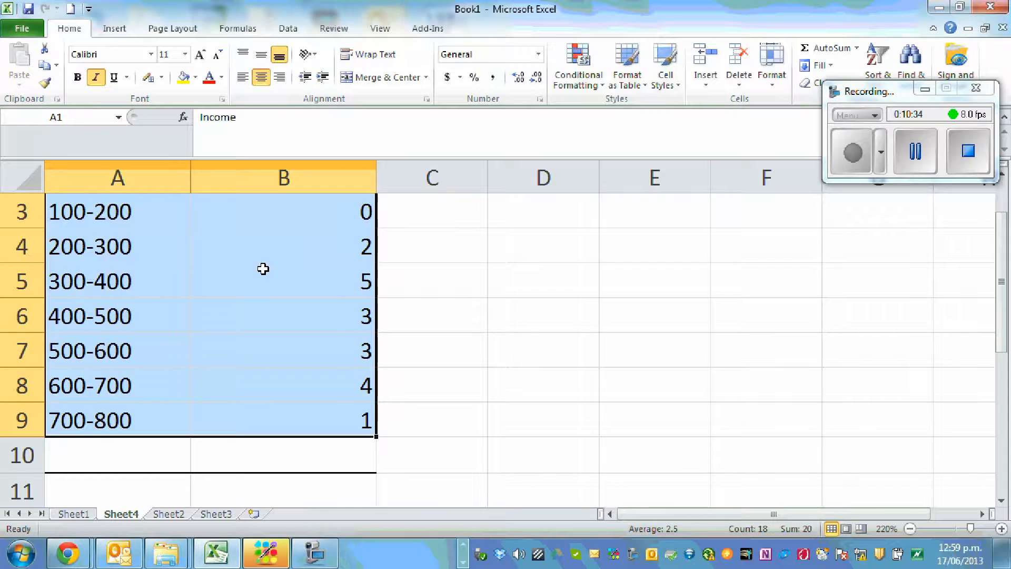
{"action": "left_click", "coordinate": [625, 260]}
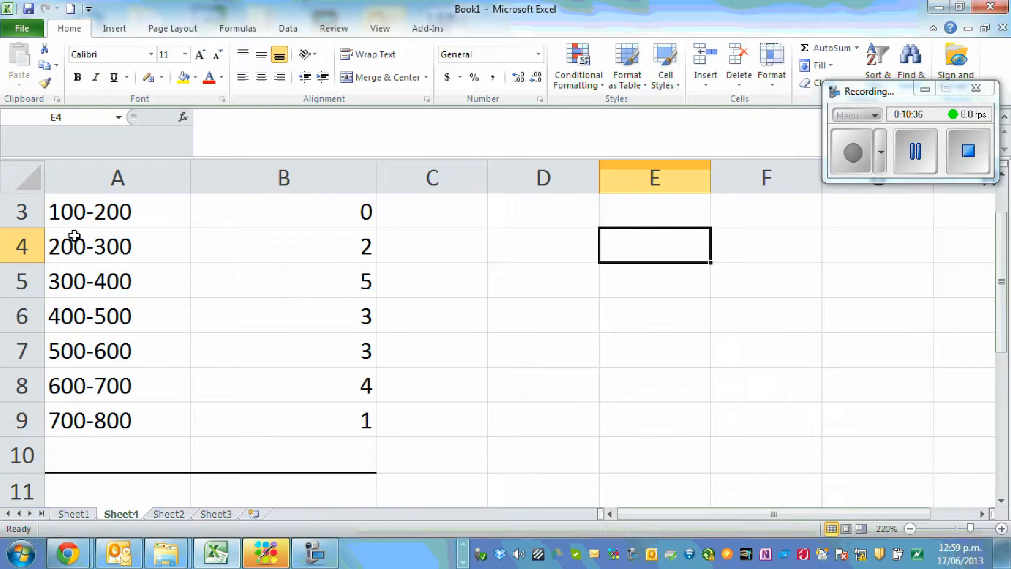
Insert a 2-D clustered column chart of the income frequency table in A1:B9
{"action": "scroll", "coordinate": [73, 235], "scroll_direction": "up", "scroll_amount": 1}
{"action": "left_click_drag", "start_coordinate": [106, 210], "coordinate": [271, 479]}
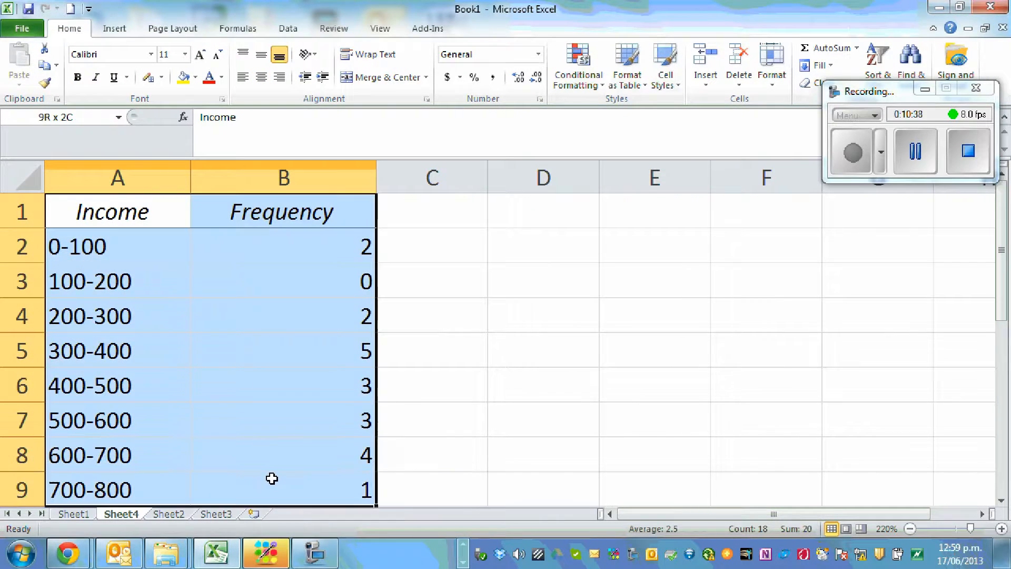
{"action": "left_click", "coordinate": [116, 31]}
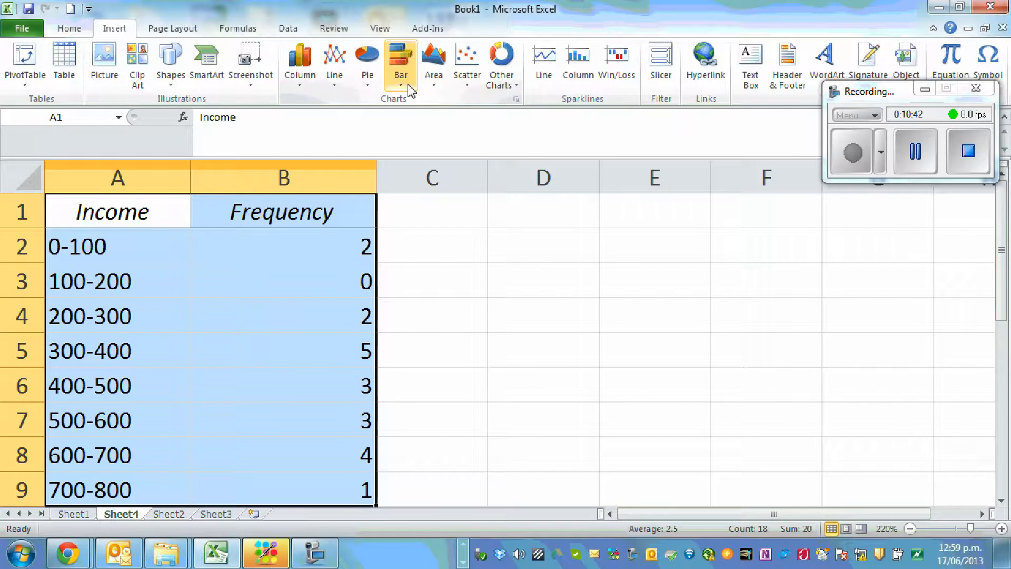
{"action": "left_click", "coordinate": [297, 85]}
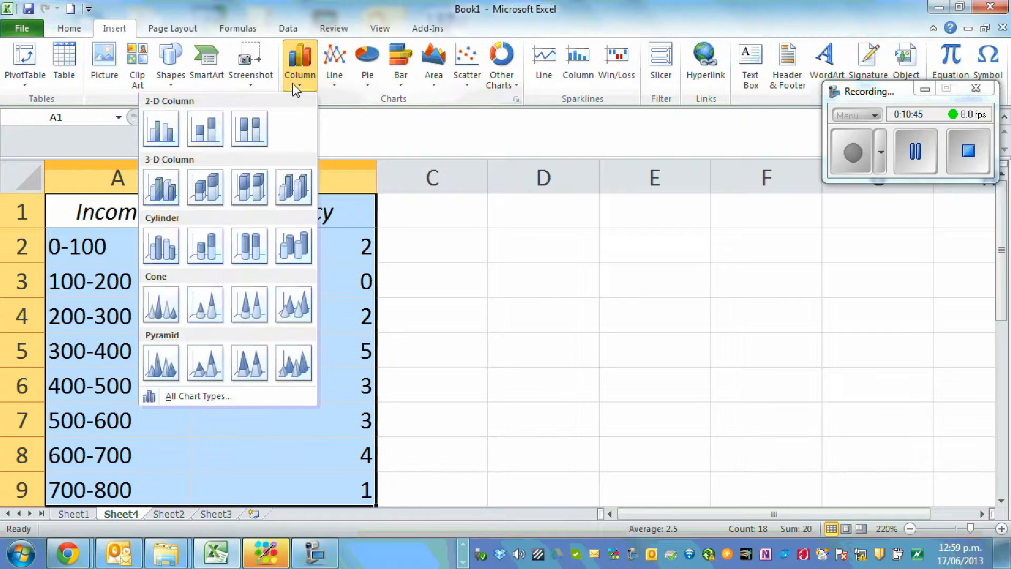
{"action": "left_click", "coordinate": [168, 136]}
Shrink the column chart from its lower-right corner and delete its Frequency legend
{"action": "scroll", "coordinate": [687, 334], "scroll_direction": "down", "scroll_amount": 1}
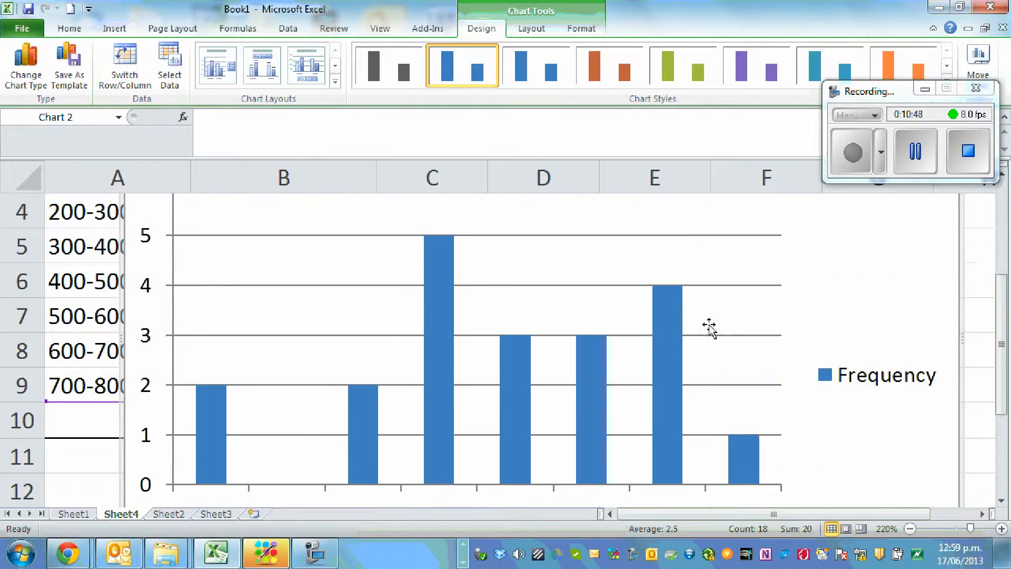
{"action": "scroll", "coordinate": [856, 381], "scroll_direction": "up", "scroll_amount": 1}
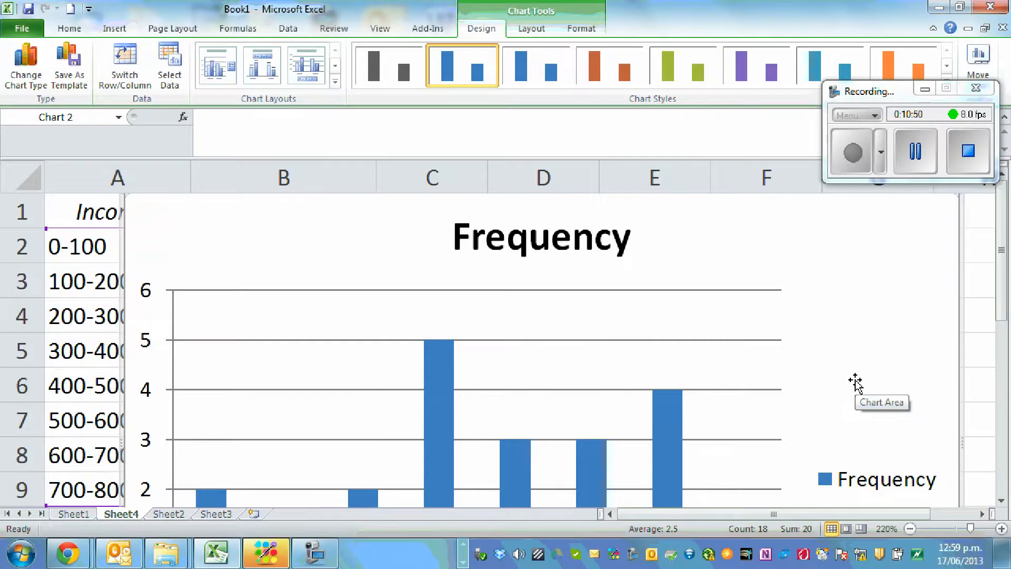
{"action": "scroll", "coordinate": [856, 382], "scroll_direction": "down", "scroll_amount": 2}
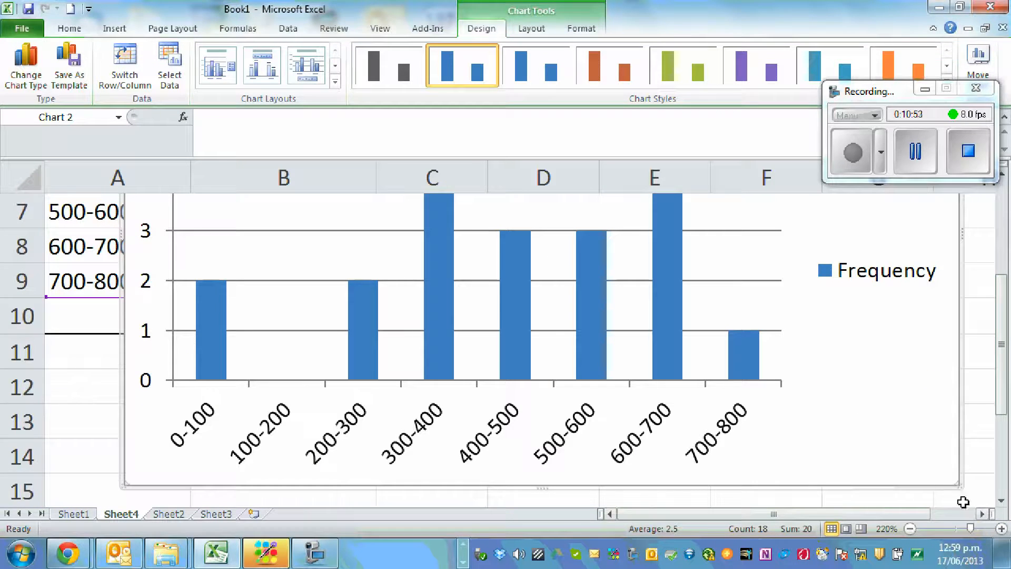
{"action": "left_click_drag", "start_coordinate": [958, 483], "coordinate": [830, 384]}
{"action": "left_click", "coordinate": [757, 436]}
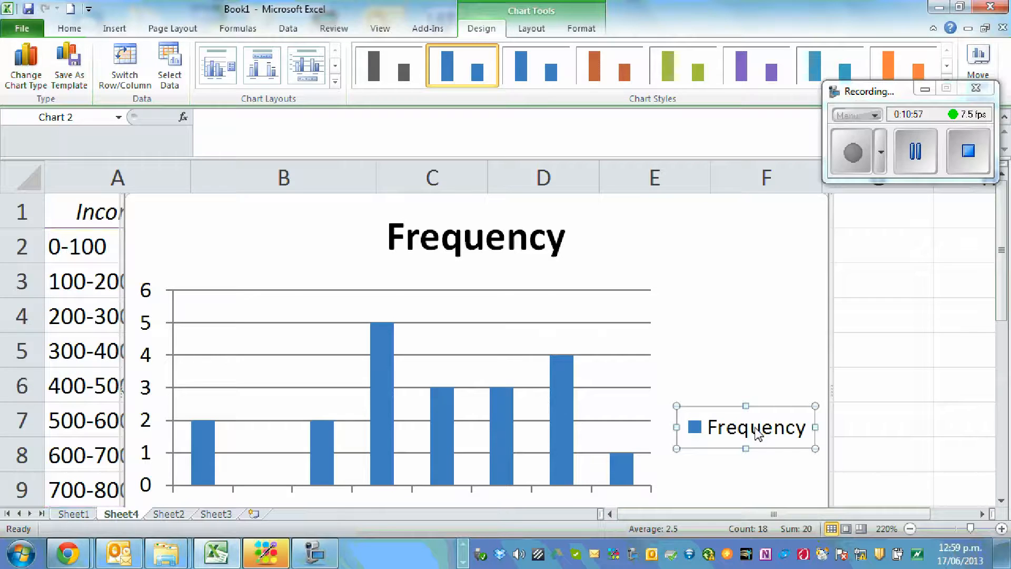
{"action": "key", "text": "Delete"}
Set the Frequency series' gap width to 0% so the columns touch, and deselect the chart
{"action": "scroll", "coordinate": [737, 428], "scroll_direction": "down", "scroll_amount": 2}
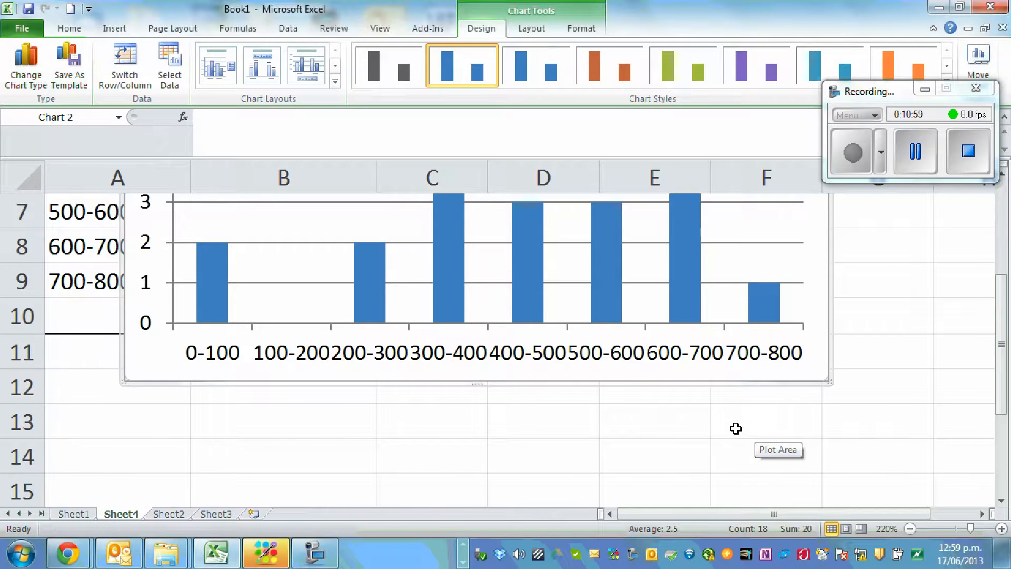
{"action": "right_click", "coordinate": [448, 307]}
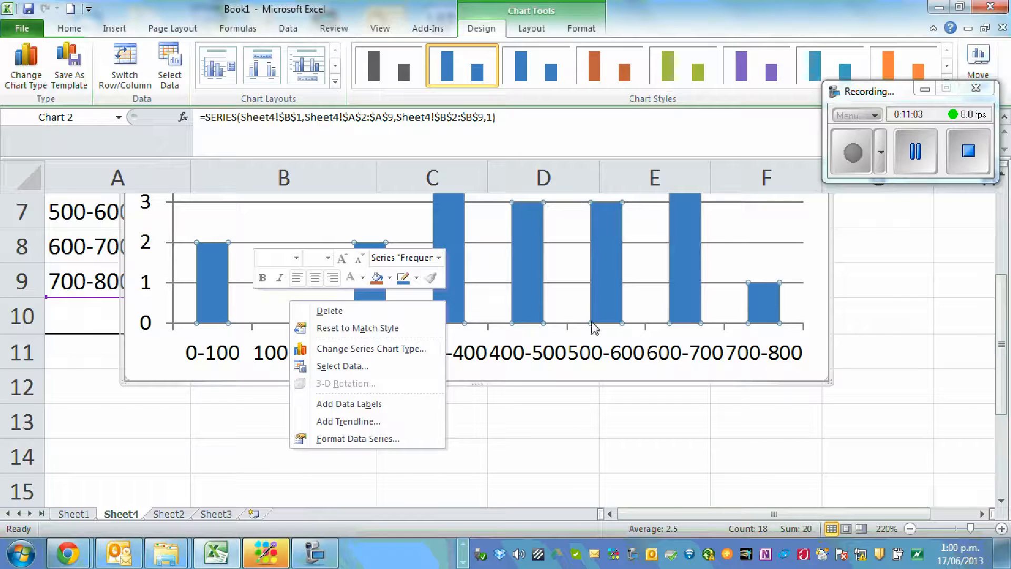
{"action": "left_click", "coordinate": [367, 442]}
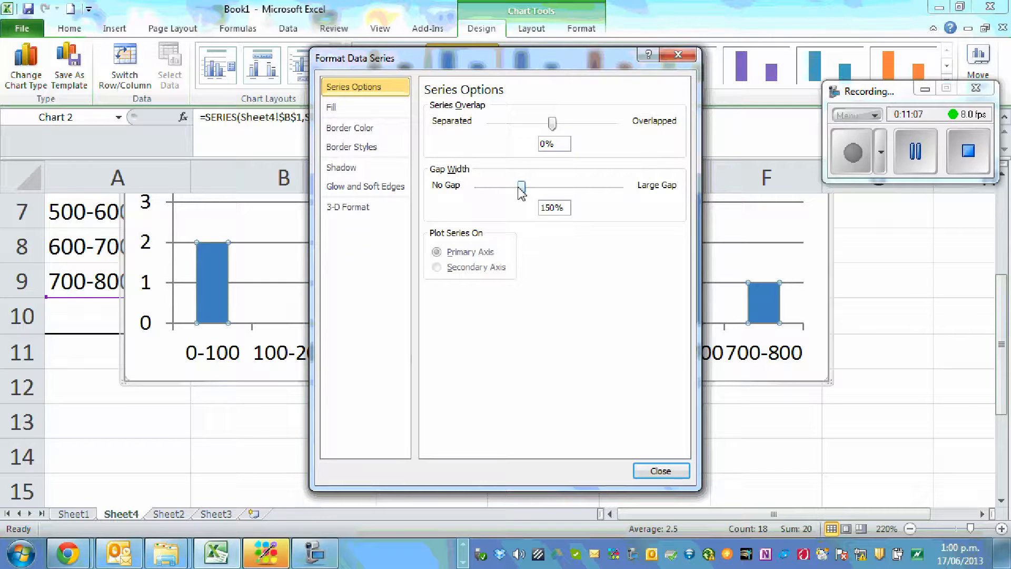
{"action": "left_click_drag", "start_coordinate": [521, 187], "coordinate": [474, 188]}
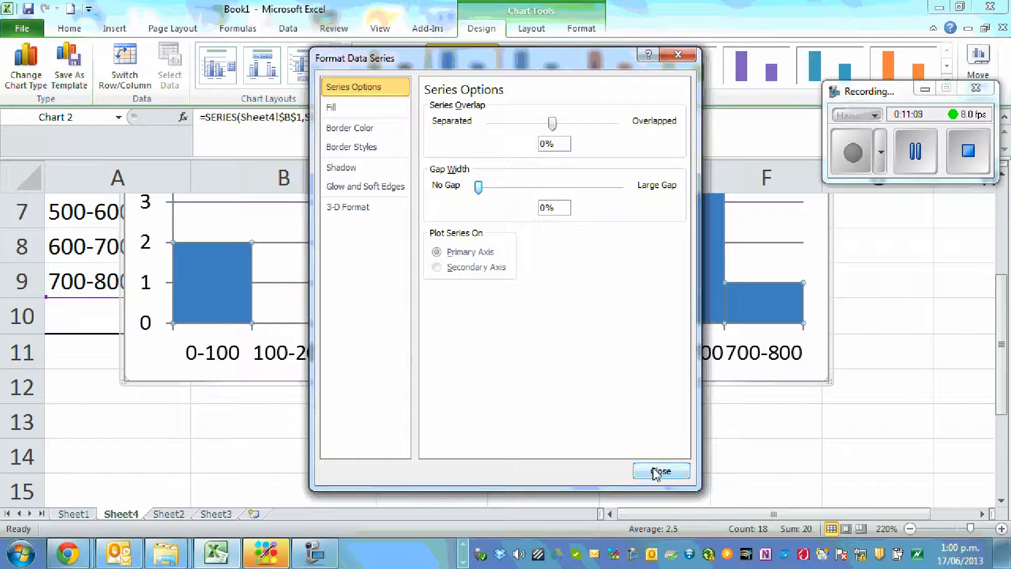
{"action": "left_click", "coordinate": [661, 471]}
{"action": "left_click", "coordinate": [922, 361]}
Move the histogram to the right so it clears the Income column of the frequency table
{"action": "scroll", "coordinate": [922, 362], "scroll_direction": "up", "scroll_amount": 2}
{"action": "scroll", "coordinate": [922, 366], "scroll_direction": "down", "scroll_amount": 1}
{"action": "scroll", "coordinate": [921, 365], "scroll_direction": "up", "scroll_amount": 1}
{"action": "scroll", "coordinate": [887, 439], "scroll_direction": "down", "scroll_amount": 1}
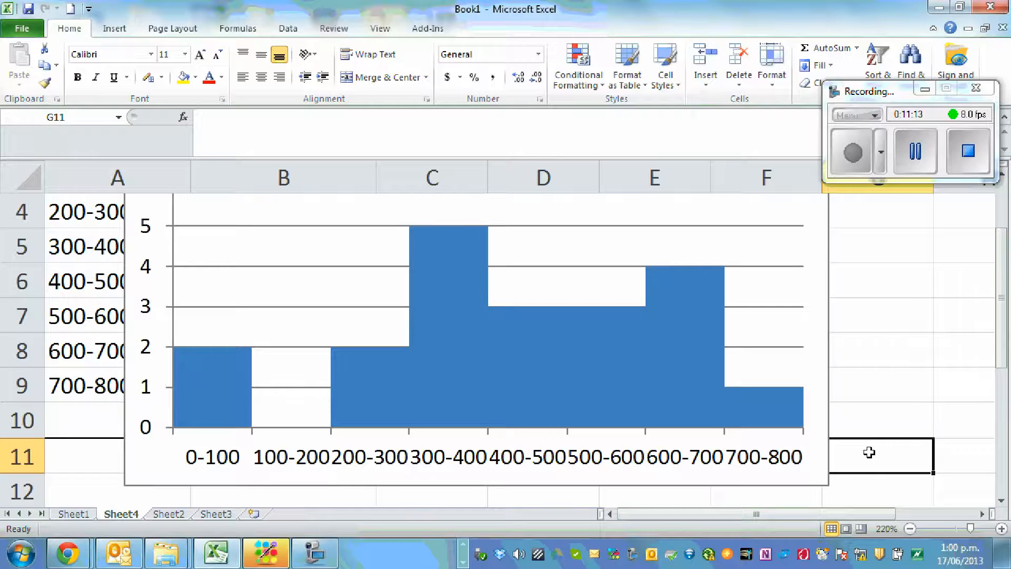
{"action": "scroll", "coordinate": [859, 428], "scroll_direction": "up", "scroll_amount": 1}
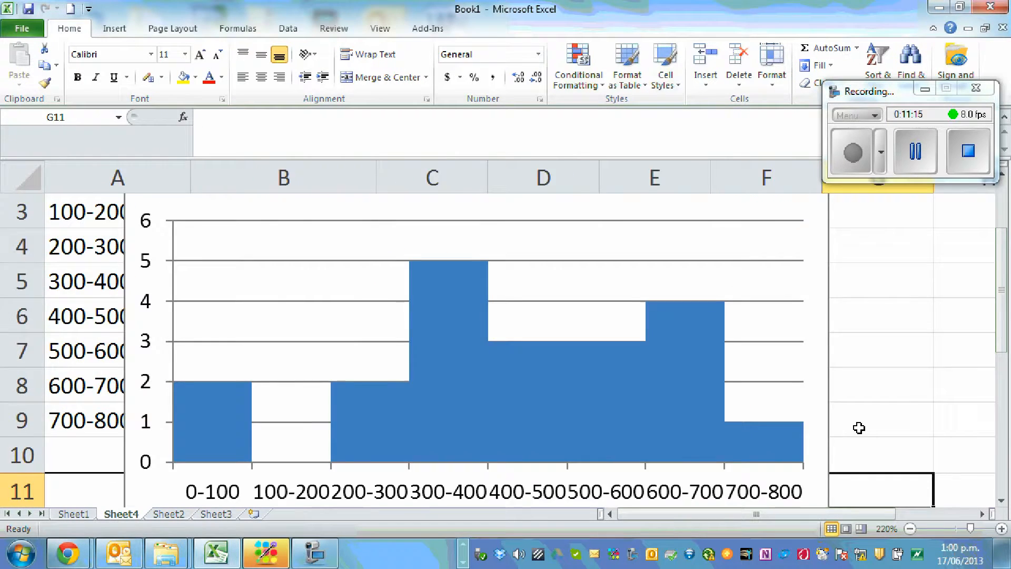
{"action": "scroll", "coordinate": [860, 428], "scroll_direction": "down", "scroll_amount": 4}
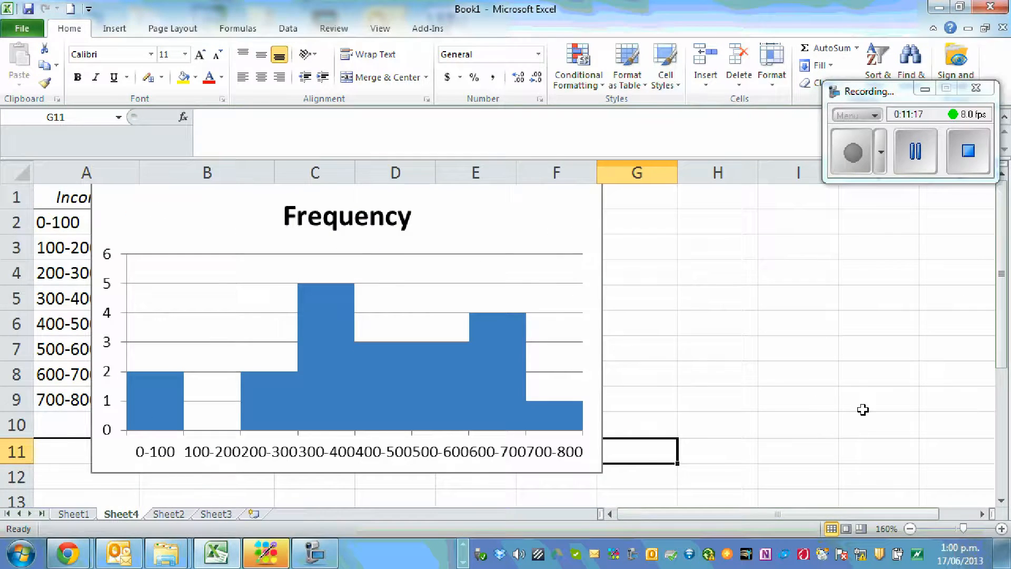
{"action": "left_click_drag", "start_coordinate": [555, 240], "coordinate": [707, 251]}
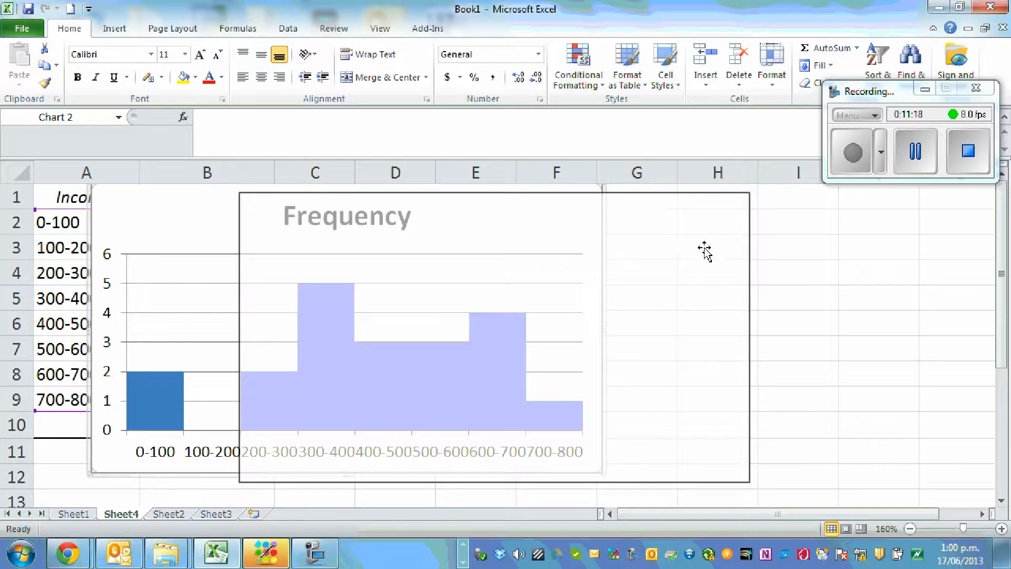
Change the chart title to "Histogram of income of 20 people"
{"action": "left_click", "coordinate": [490, 230]}
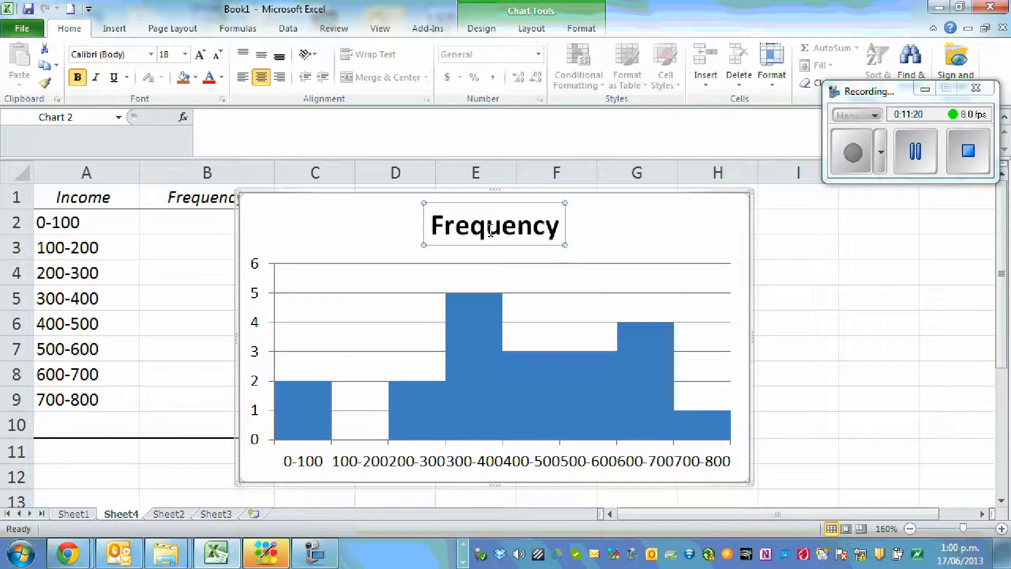
{"action": "type", "text": "Histogram of income of"}
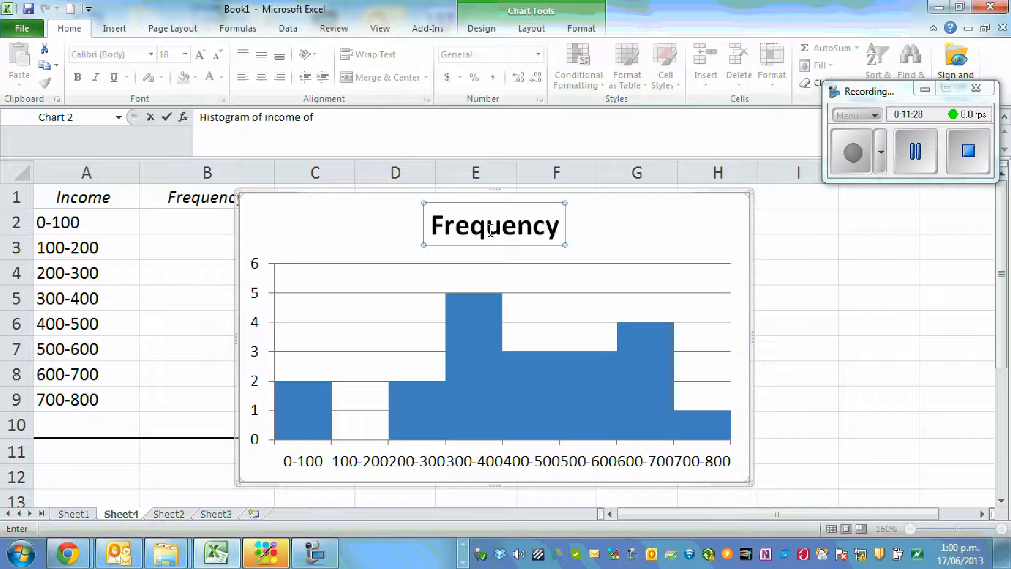
{"action": "key", "text": "Return"}
{"action": "left_click", "coordinate": [813, 302]}
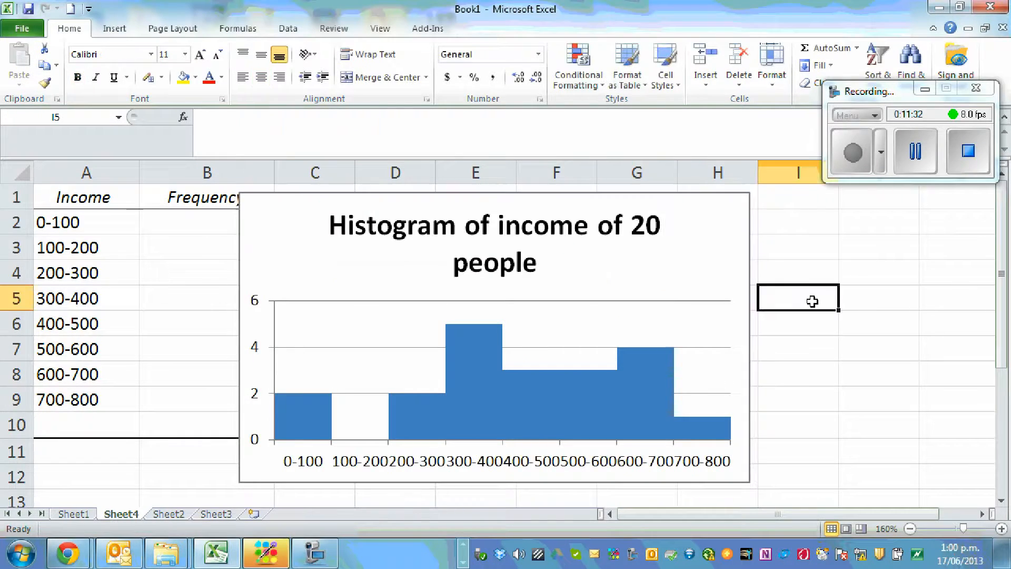
Shorten the chart title to "Histogram of income"
{"action": "left_click", "coordinate": [639, 247]}
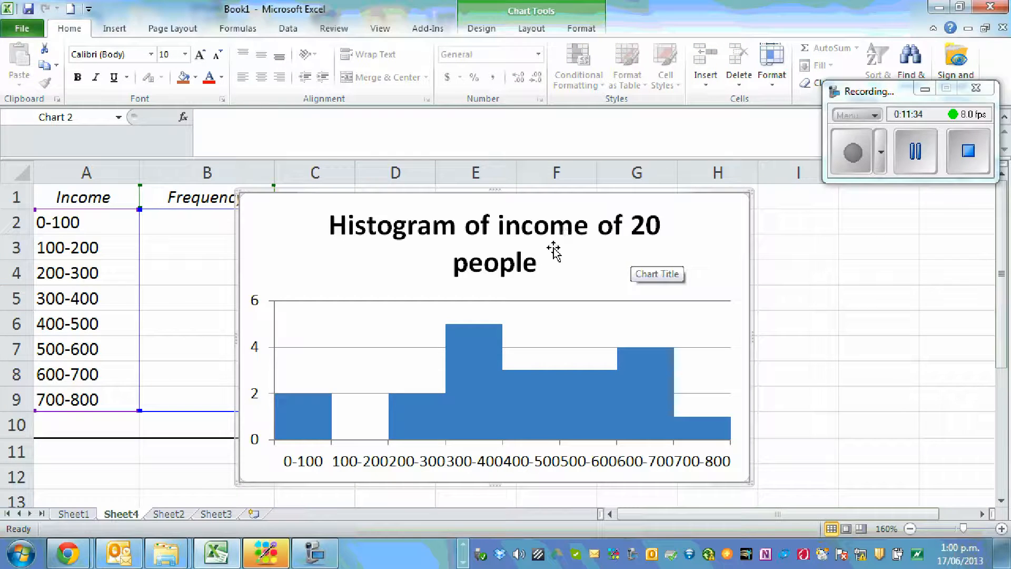
{"action": "left_click", "coordinate": [490, 252]}
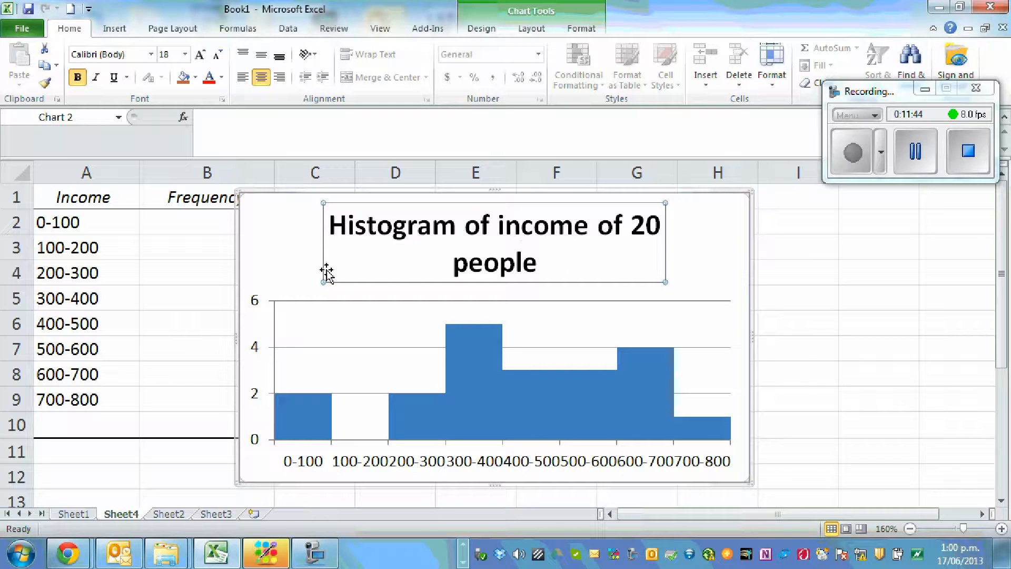
{"action": "scroll", "coordinate": [685, 311], "scroll_direction": "down", "scroll_amount": 2}
{"action": "scroll", "coordinate": [743, 322], "scroll_direction": "up", "scroll_amount": 2}
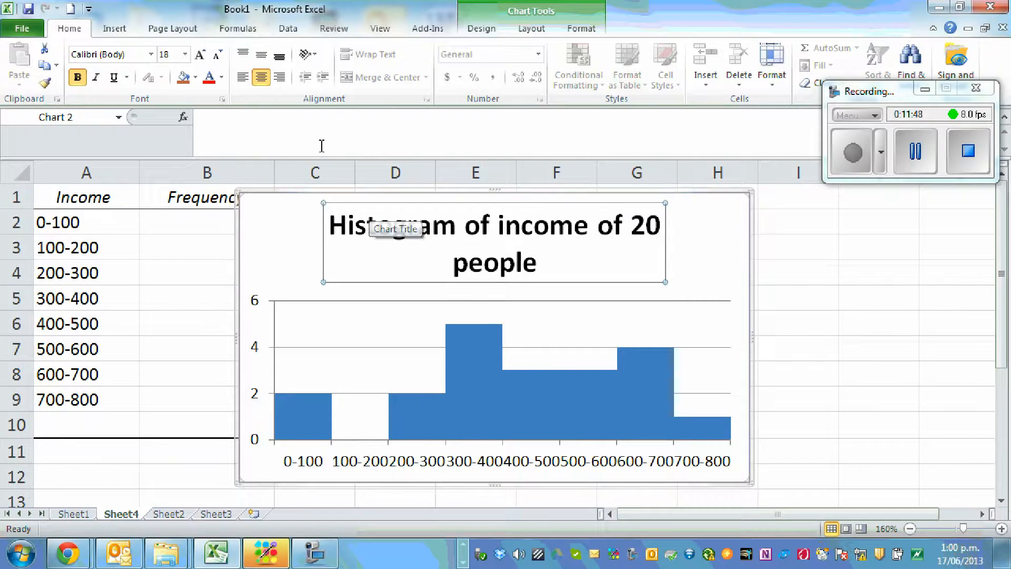
{"action": "left_click", "coordinate": [338, 218]}
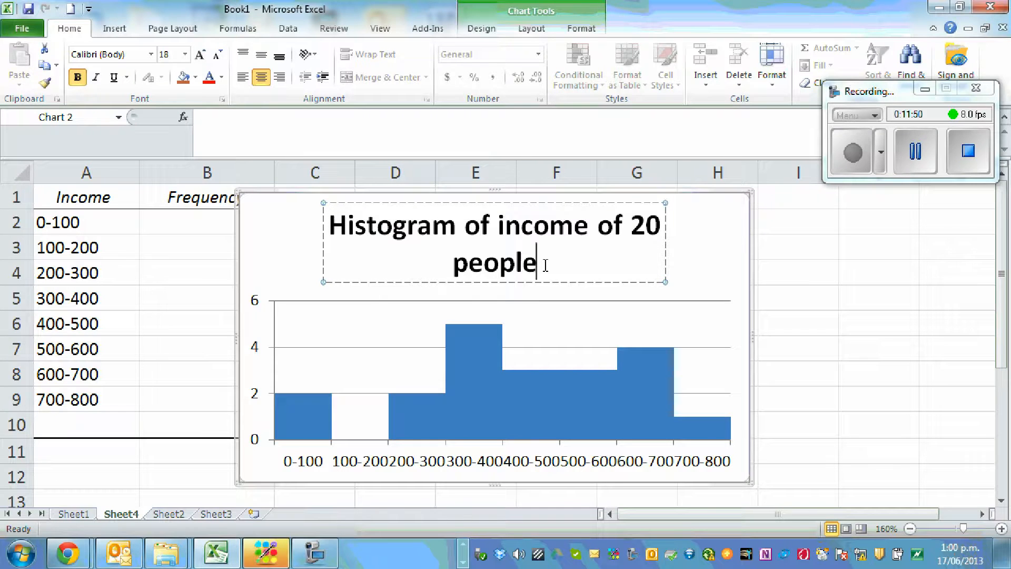
{"action": "key", "text": "BackSpace"}
{"action": "key", "text": "BackSpace"}
{"action": "key", "text": "BackSpace"}
{"action": "key", "text": "BackSpace"}
{"action": "key", "text": "BackSpace"}
{"action": "key", "text": "BackSpace"}
{"action": "key", "text": "BackSpace"}
{"action": "key", "text": "BackSpace"}
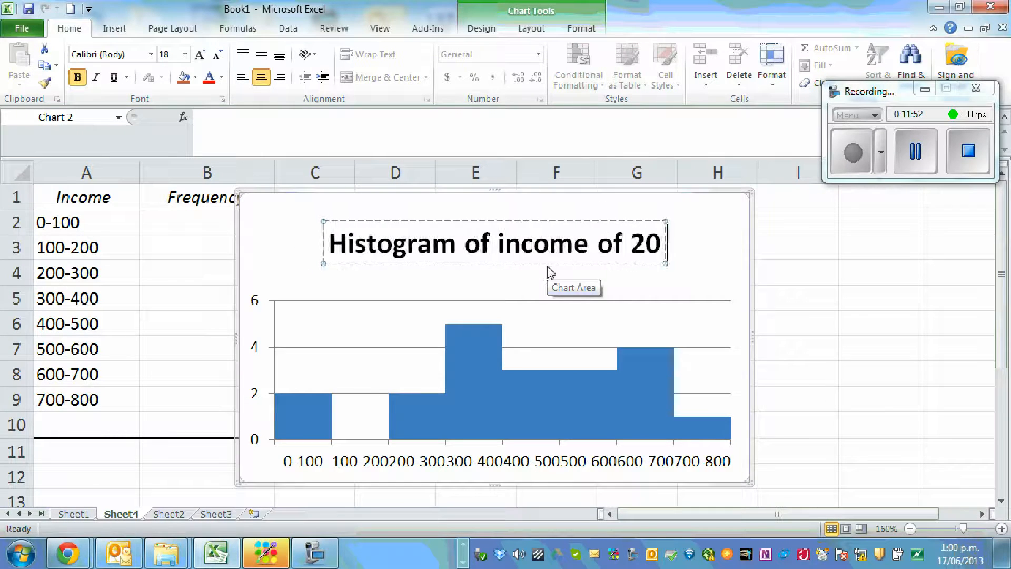
{"action": "key", "text": "BackSpace"}
{"action": "key", "text": "BackSpace"}
{"action": "key", "text": "BackSpace"}
{"action": "key", "text": "BackSpace"}
{"action": "key", "text": "BackSpace"}
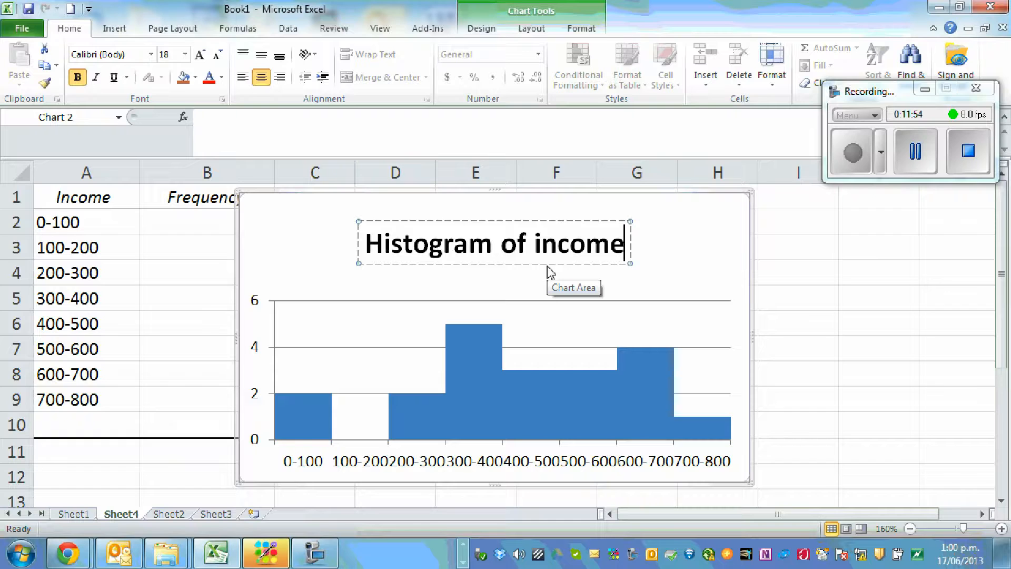
{"action": "left_click", "coordinate": [930, 271]}
Enlarge the histogram slightly from its lower-right corner so the income range labels no longer run together
{"action": "scroll", "coordinate": [865, 432], "scroll_direction": "down", "scroll_amount": 1}
{"action": "left_click", "coordinate": [743, 399]}
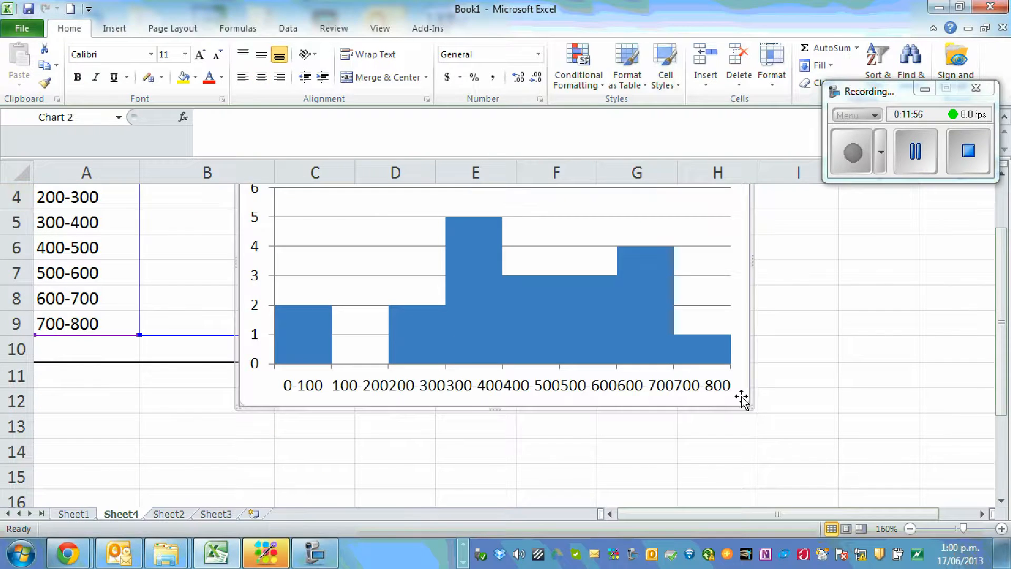
{"action": "left_click_drag", "start_coordinate": [751, 405], "coordinate": [791, 425]}
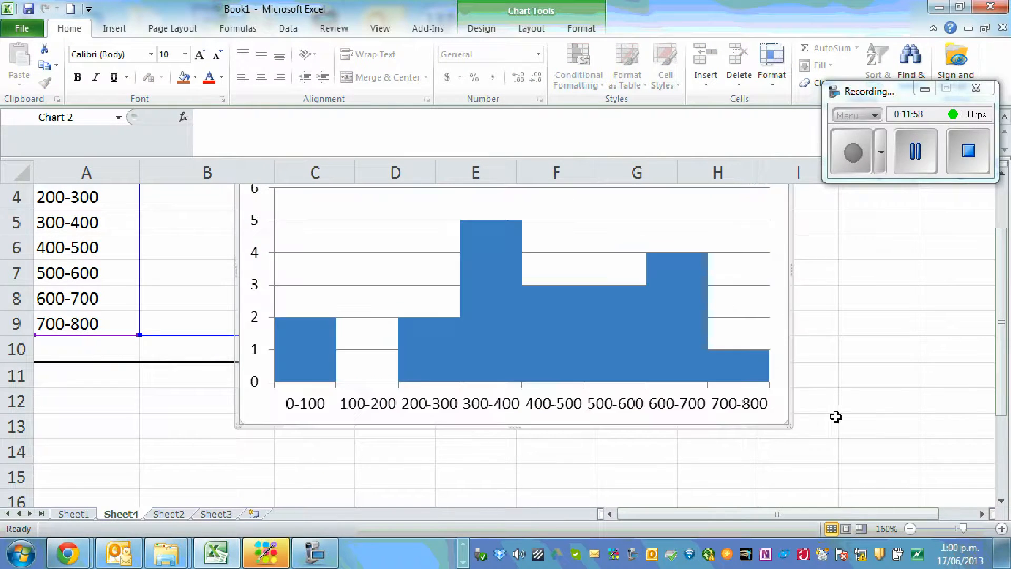
{"action": "scroll", "coordinate": [847, 416], "scroll_direction": "up", "scroll_amount": 1}
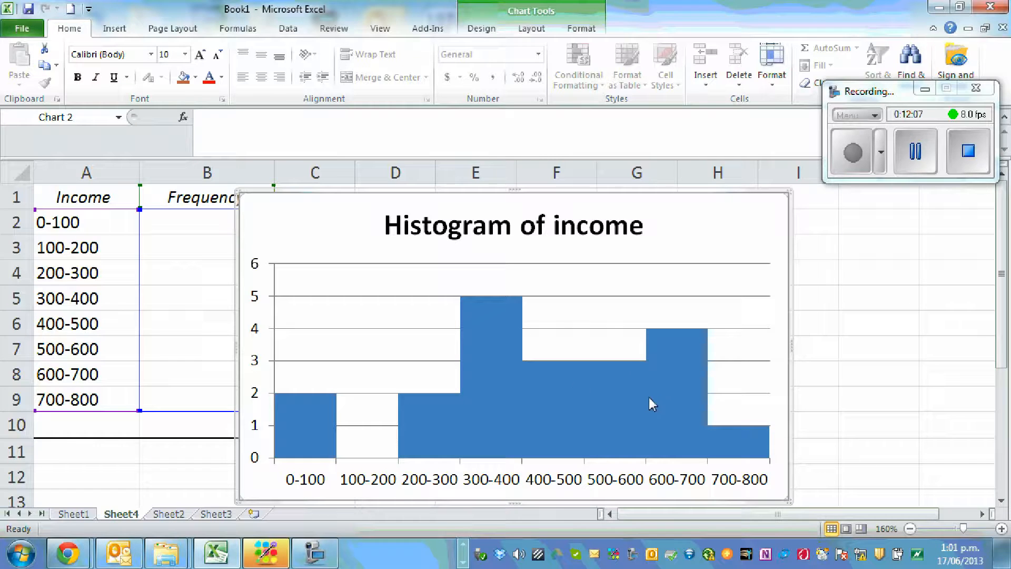
Add a primary horizontal axis title below the histogram's axis
{"action": "mouse_move", "coordinate": [649, 390]}
{"action": "left_click", "coordinate": [539, 487]}
{"action": "left_click", "coordinate": [867, 303]}
{"action": "left_click", "coordinate": [752, 234]}
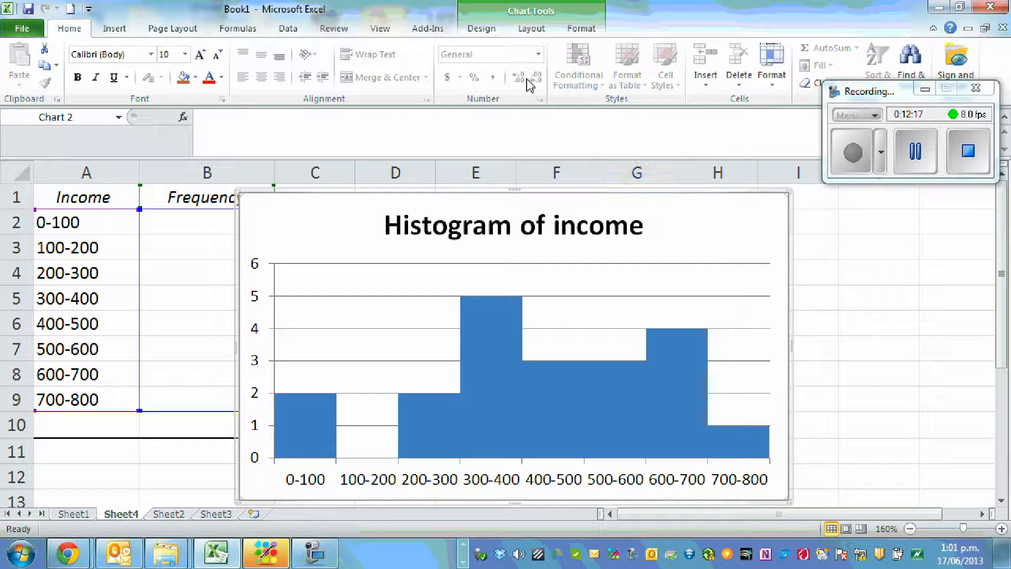
{"action": "left_click", "coordinate": [582, 31]}
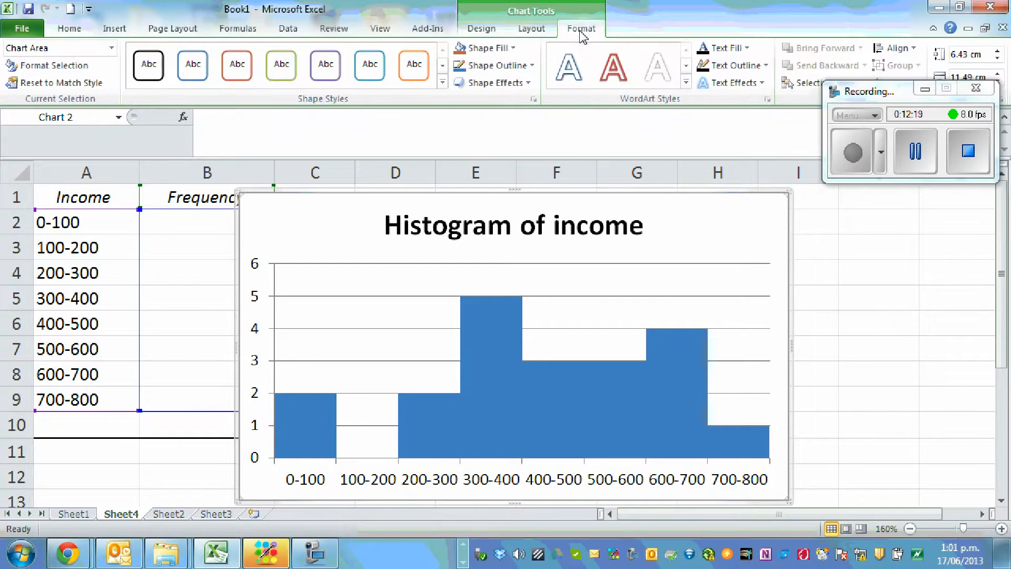
{"action": "left_click", "coordinate": [534, 32]}
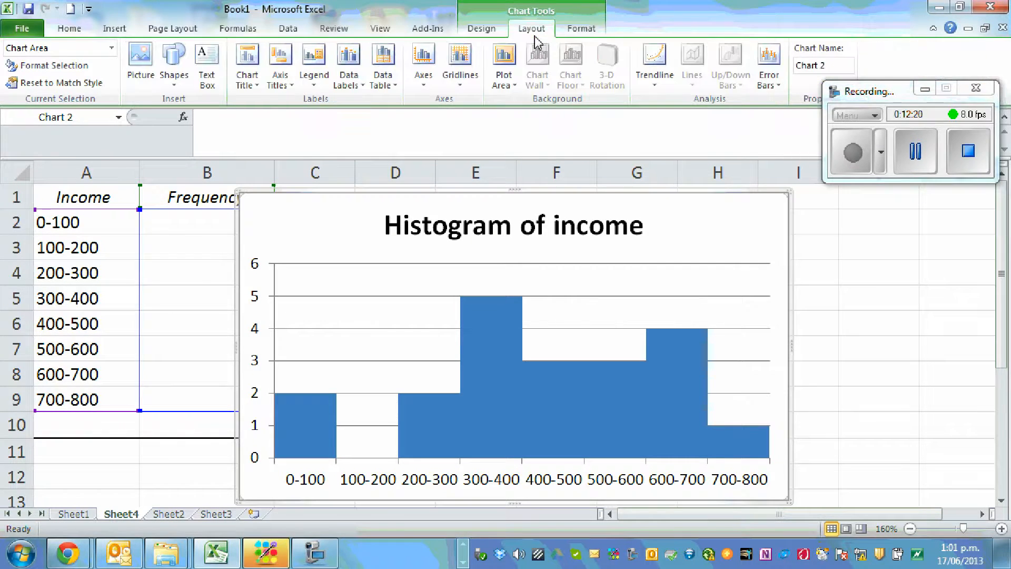
{"action": "left_click", "coordinate": [293, 93]}
{"action": "mouse_move", "coordinate": [250, 106]}
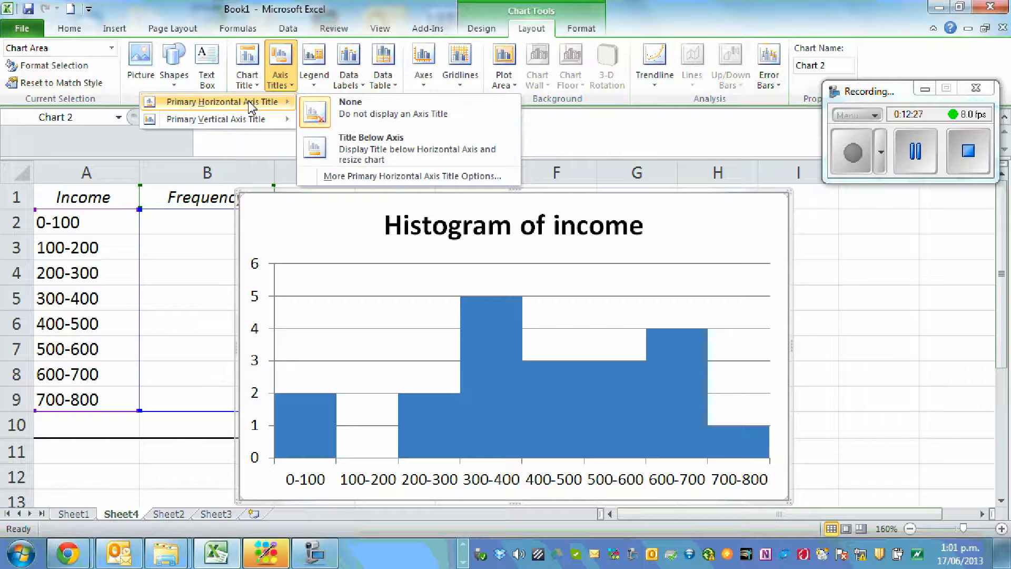
{"action": "left_click", "coordinate": [363, 148]}
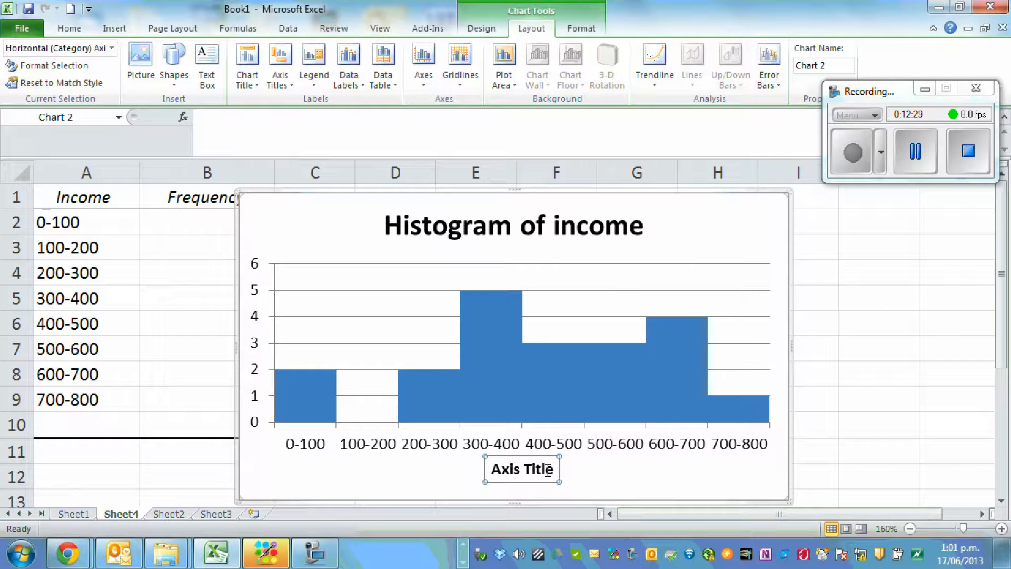
Set the horizontal axis title to "Weekly Income of 20 people in dollars"
{"action": "type", "text": "Income of 20 people in dollars"}
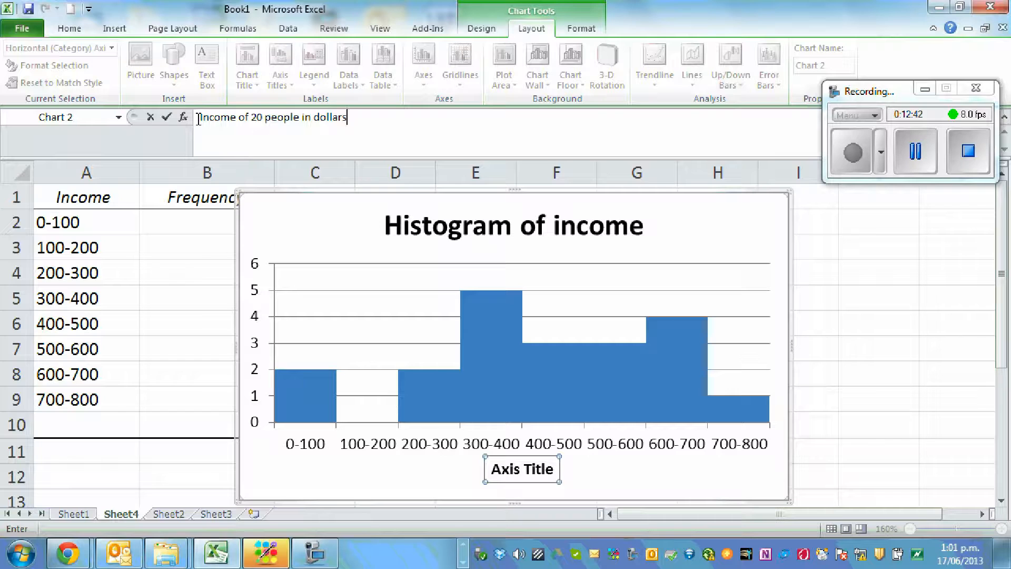
{"action": "type", "text": "Weekl"}
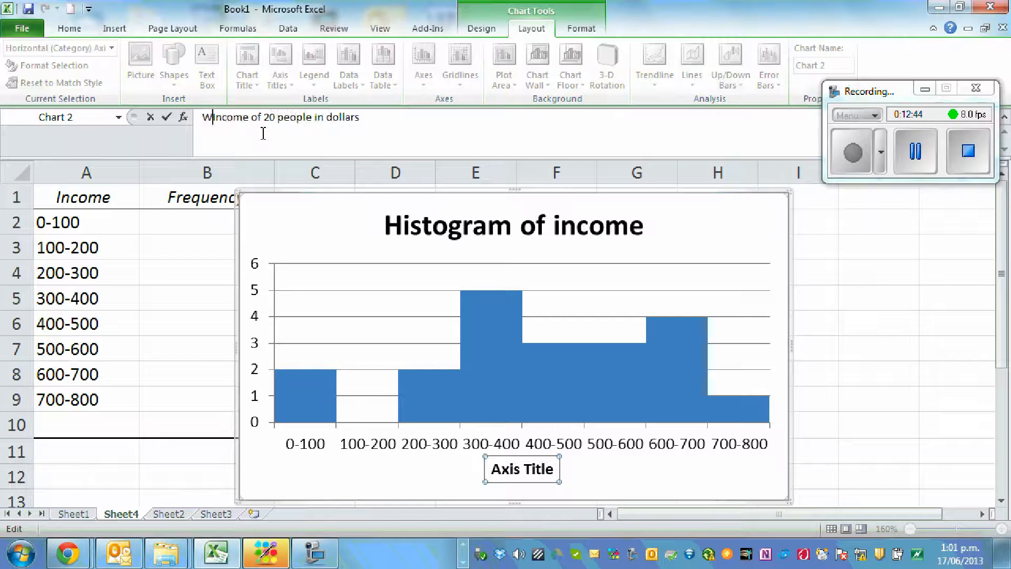
{"action": "type", "text": "y"}
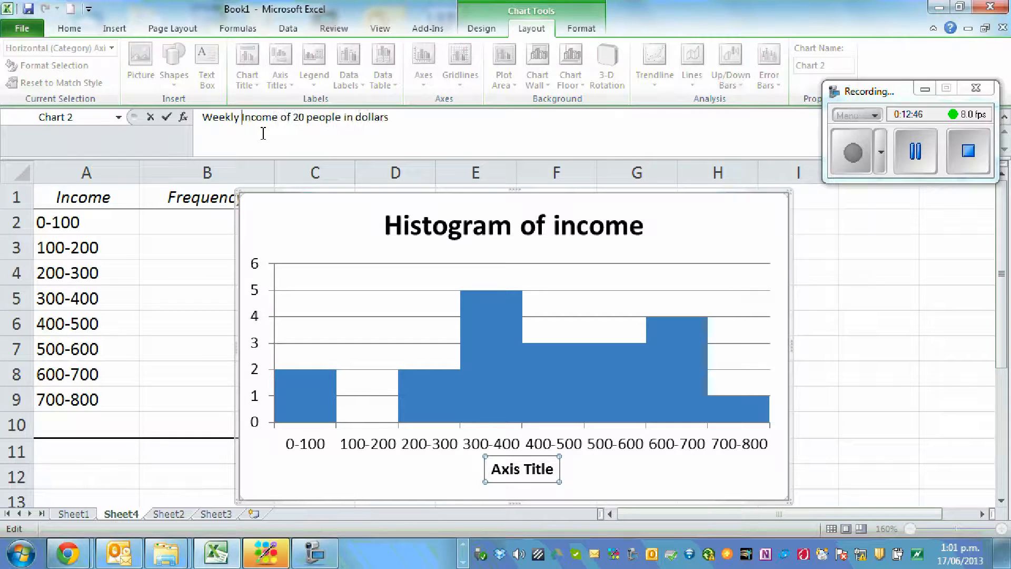
{"action": "key", "text": "Return"}
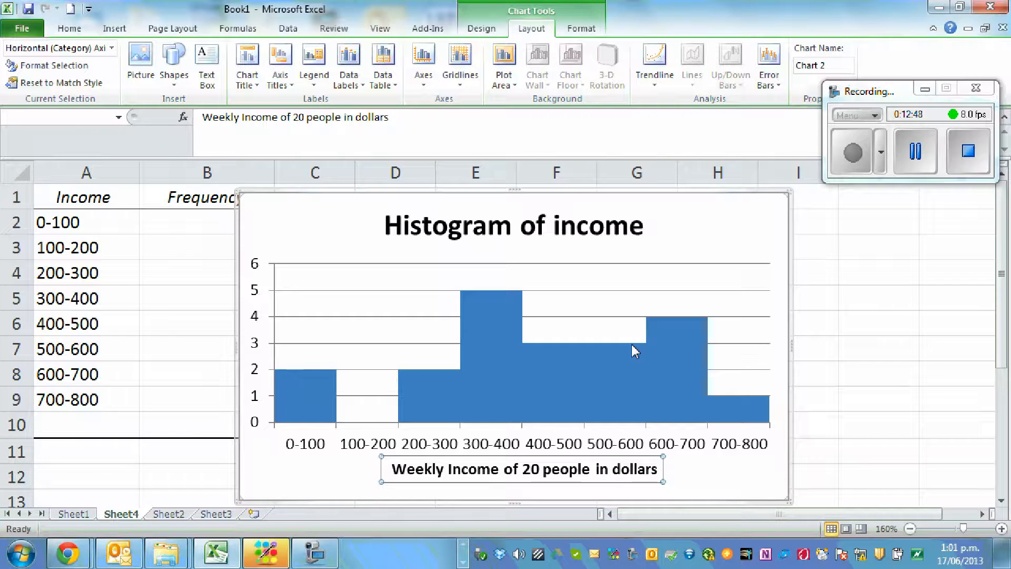
Add a primary vertical axis title with vertical text to the histogram and set it to "Frequency"
{"action": "left_click", "coordinate": [290, 88]}
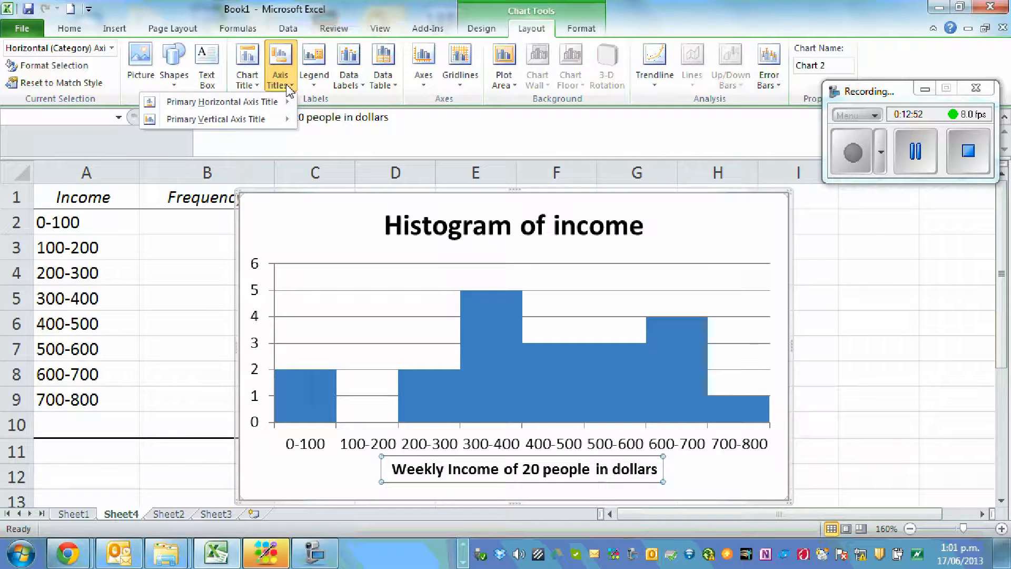
{"action": "mouse_move", "coordinate": [229, 120]}
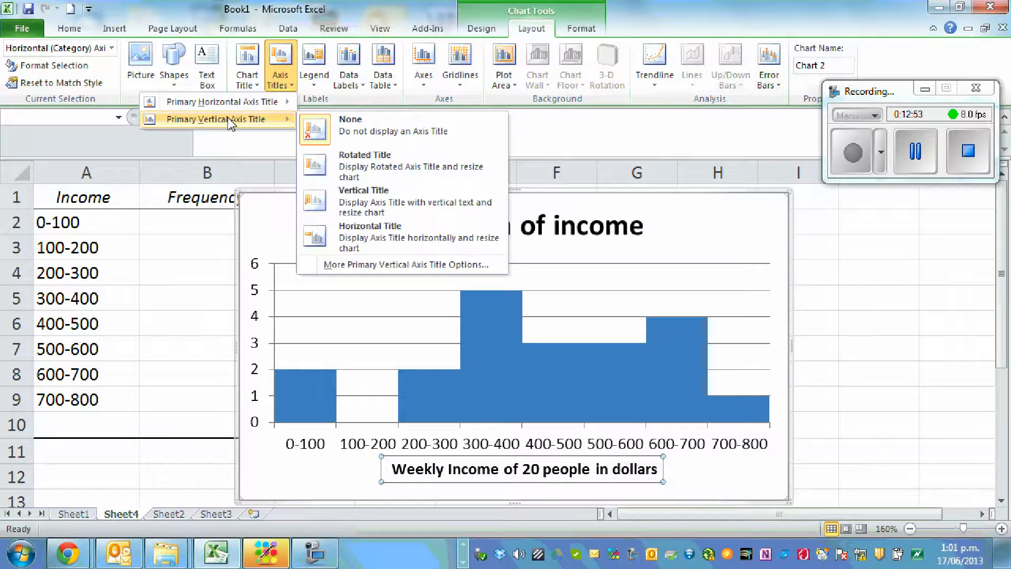
{"action": "left_click", "coordinate": [389, 205]}
{"action": "type", "text": "Frequency"}
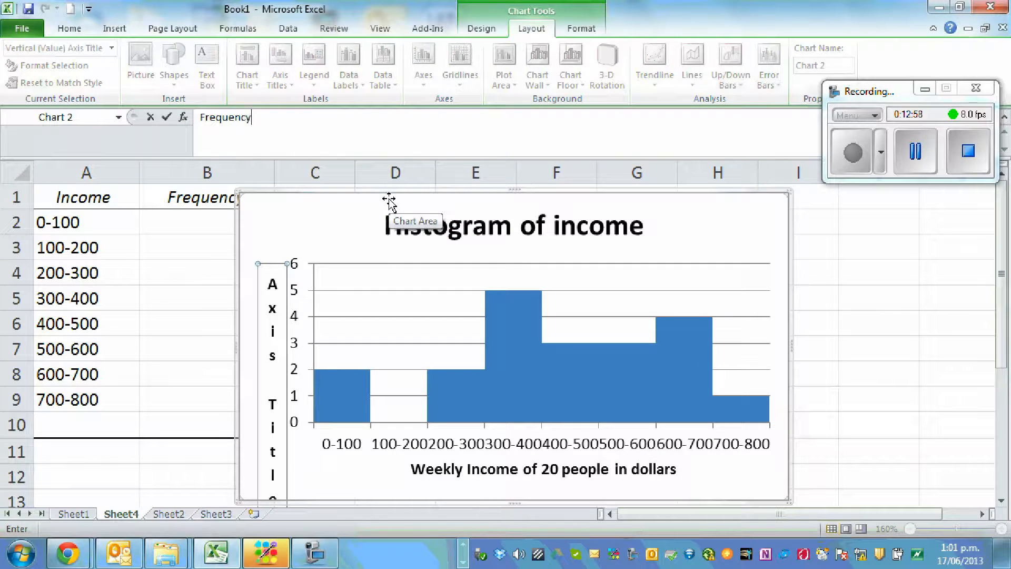
{"action": "key", "text": "Return"}
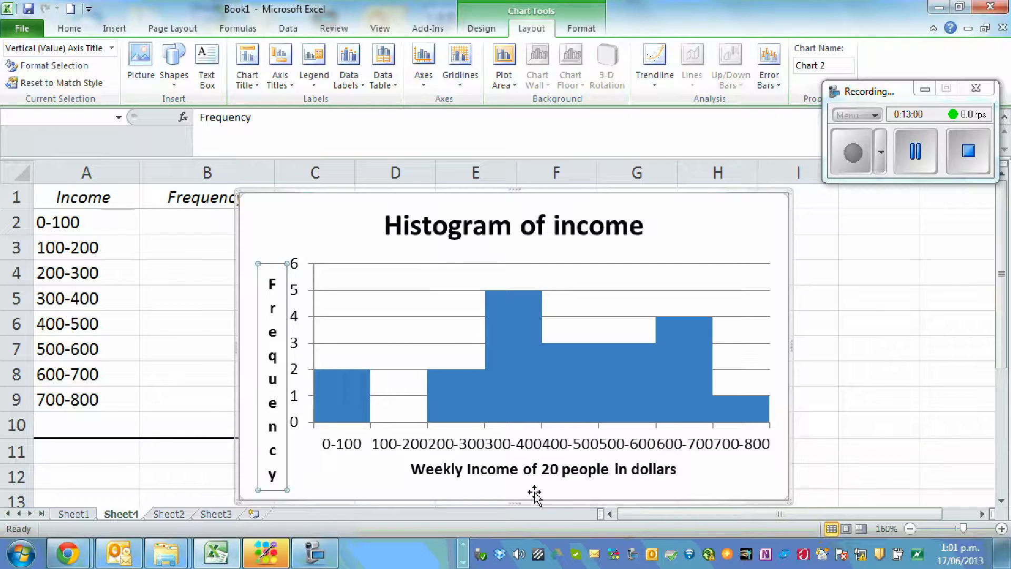
{"action": "left_click", "coordinate": [599, 493]}
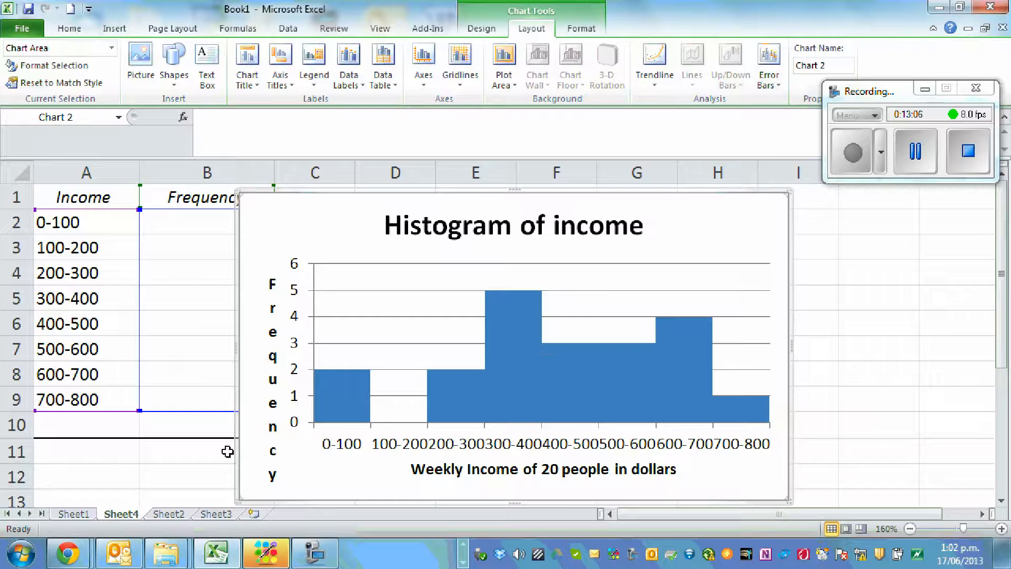
Switch to Sheet1 and examine the Gender and Income columns of the larger data set
{"action": "left_click", "coordinate": [75, 515]}
{"action": "left_click", "coordinate": [529, 337]}
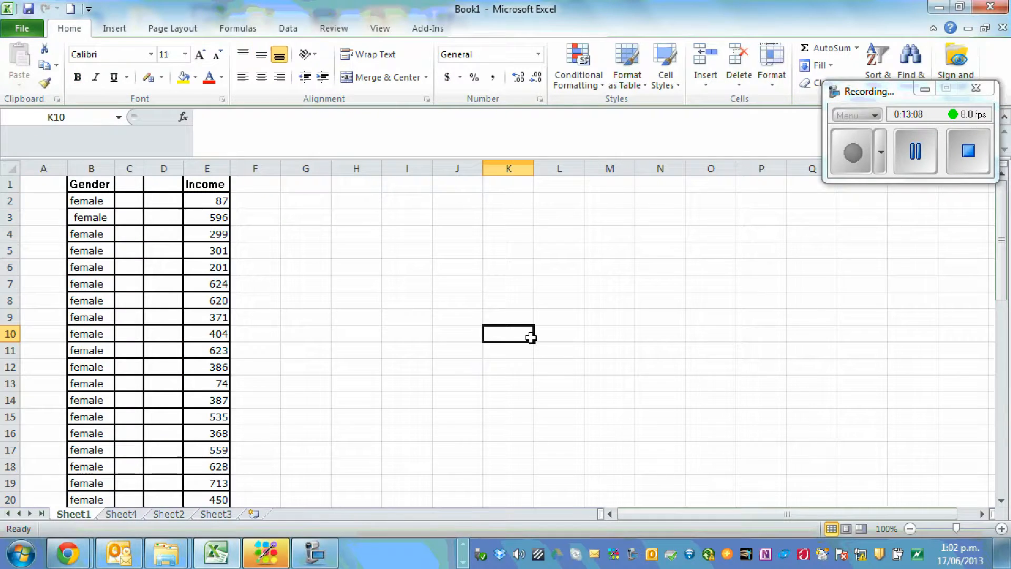
{"action": "scroll", "coordinate": [673, 284], "scroll_direction": "down", "scroll_amount": 2}
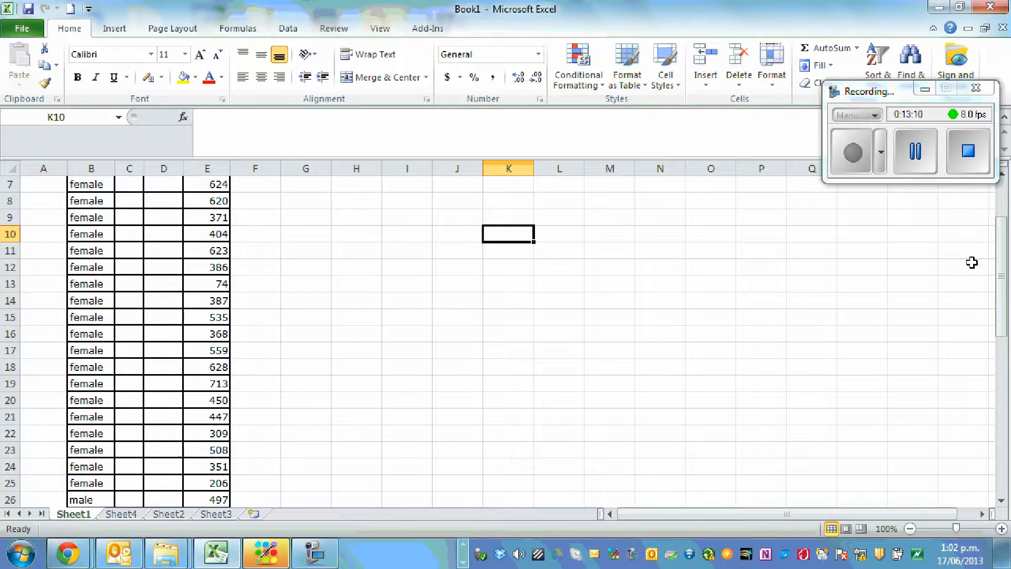
{"action": "left_click_drag", "start_coordinate": [887, 90], "coordinate": [882, 45]}
{"action": "left_click", "coordinate": [1002, 270]}
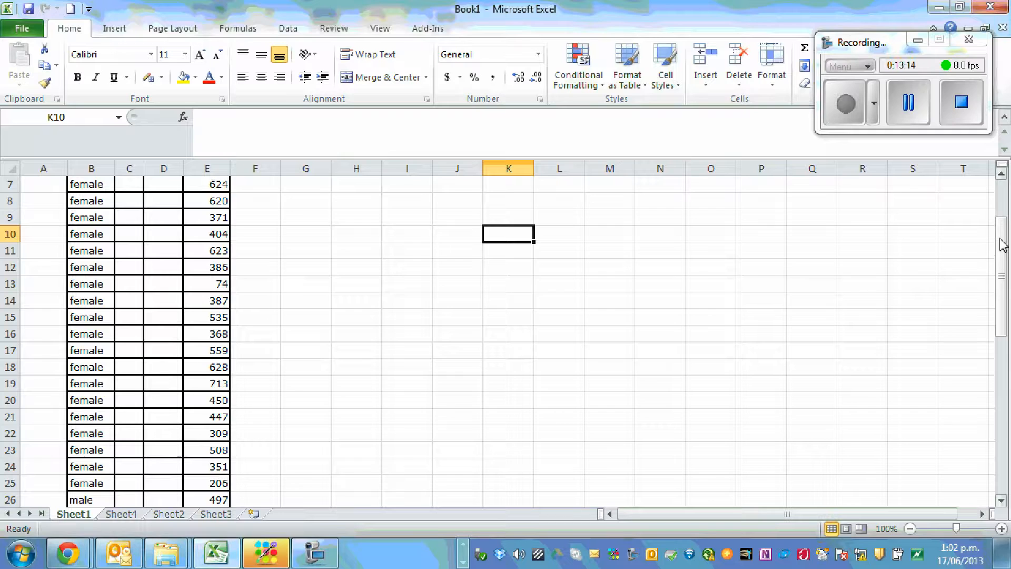
{"action": "scroll", "coordinate": [516, 305], "scroll_direction": "up", "scroll_amount": 2}
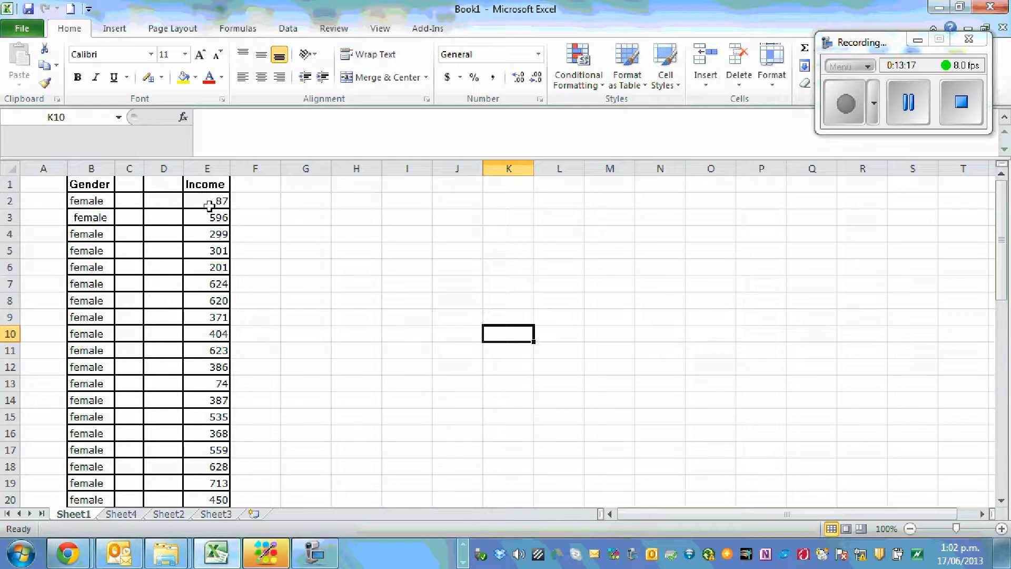
{"action": "left_click_drag", "start_coordinate": [206, 184], "coordinate": [224, 433]}
{"action": "left_click", "coordinate": [348, 366]}
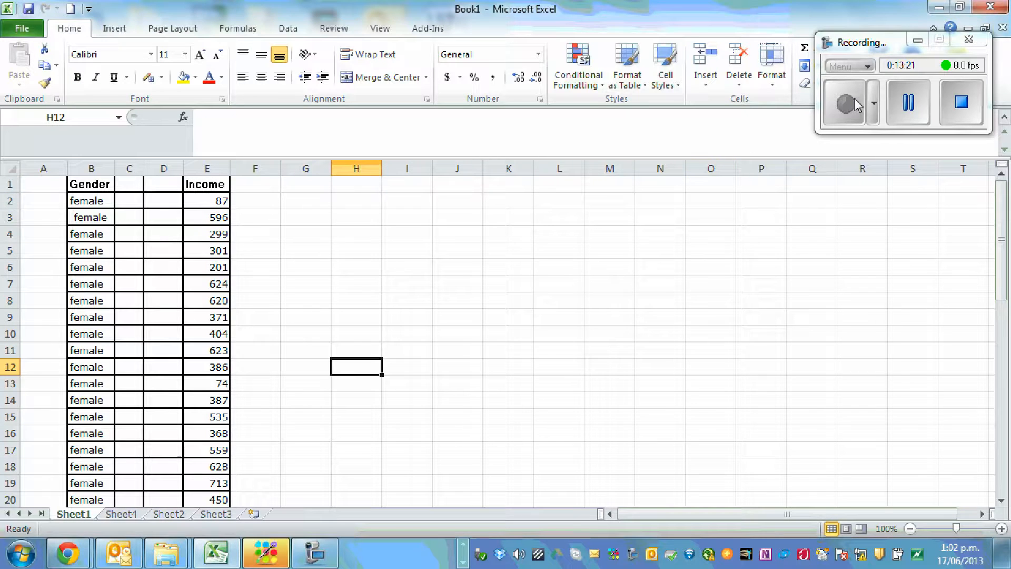
{"action": "left_click_drag", "start_coordinate": [851, 38], "coordinate": [596, 36]}
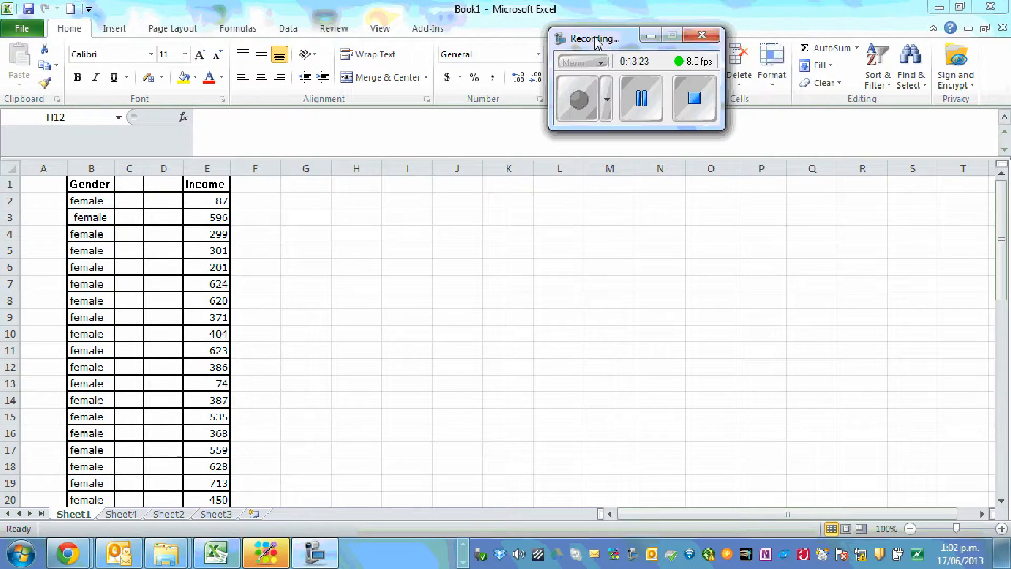
{"action": "left_click", "coordinate": [293, 29]}
{"action": "left_click", "coordinate": [290, 29]}
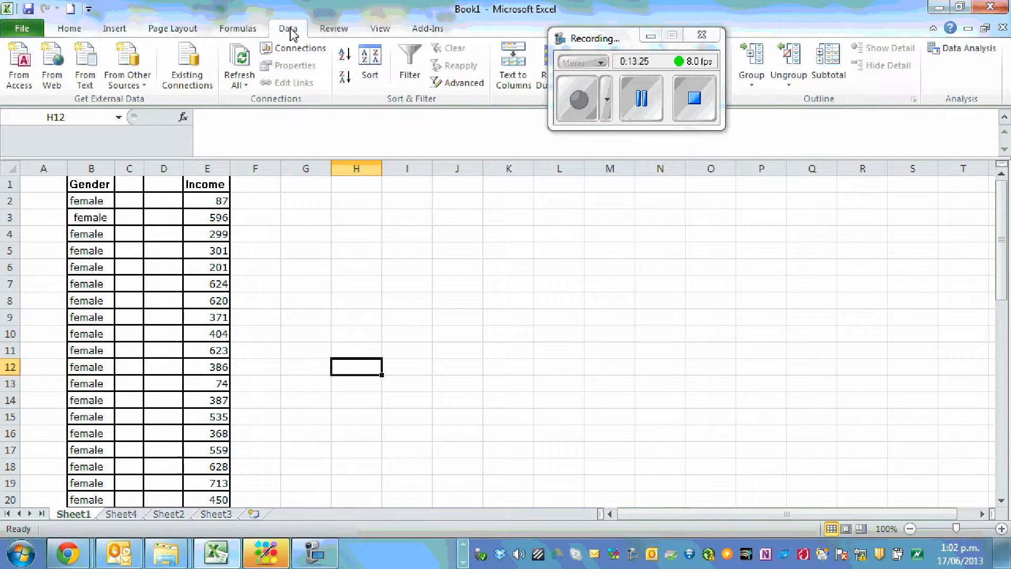
{"action": "left_click", "coordinate": [963, 48]}
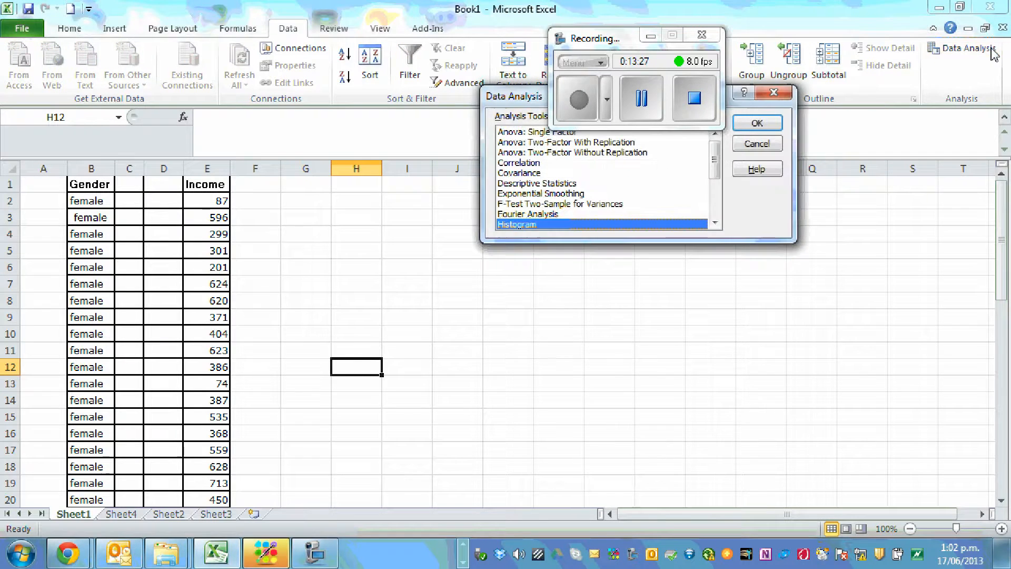
{"action": "left_click", "coordinate": [757, 122]}
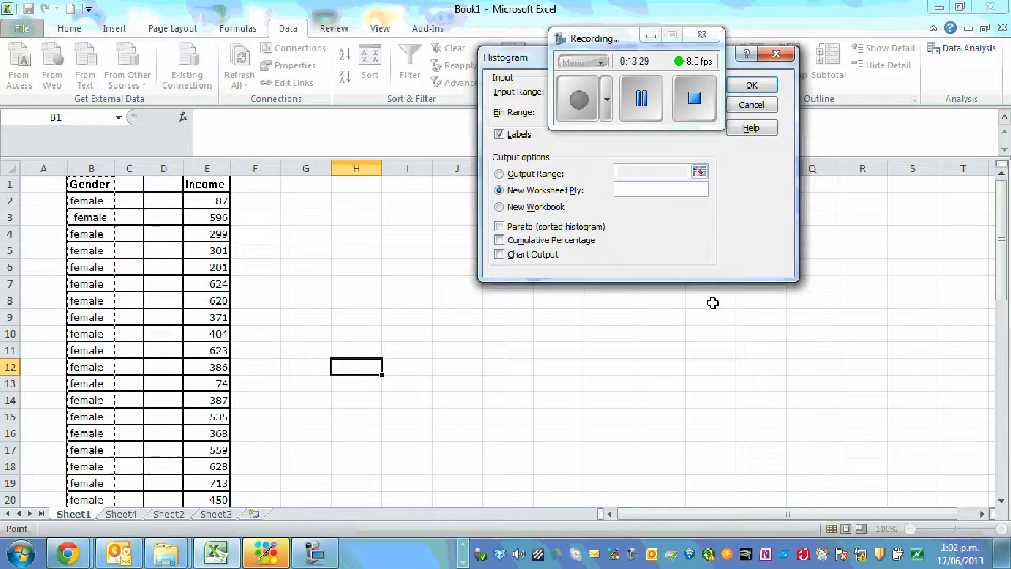
{"action": "left_click_drag", "start_coordinate": [522, 65], "coordinate": [534, 205]}
{"action": "left_click_drag", "start_coordinate": [593, 47], "coordinate": [687, 21]}
{"action": "left_click", "coordinate": [682, 230]}
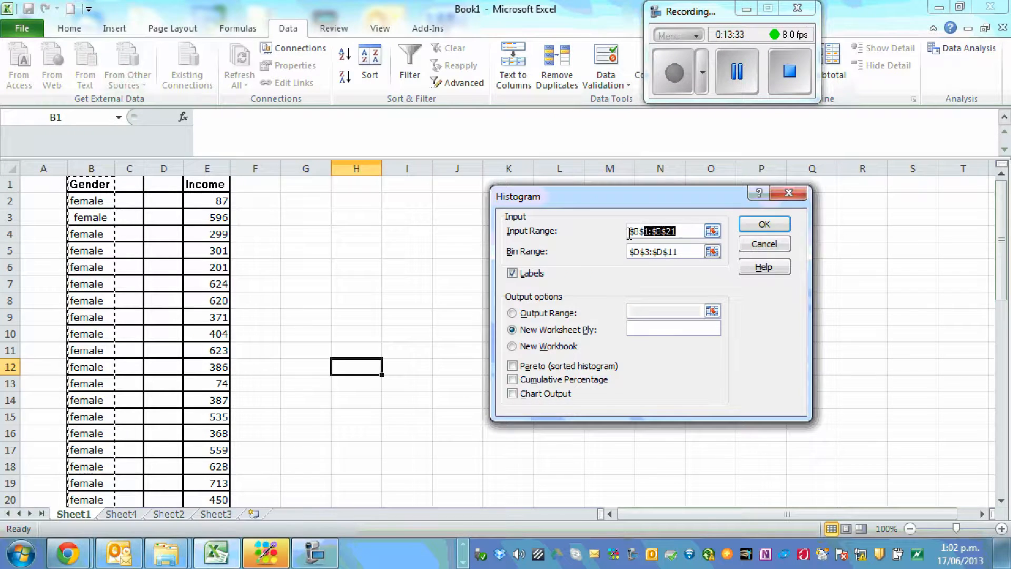
{"action": "key", "text": "BackSpace"}
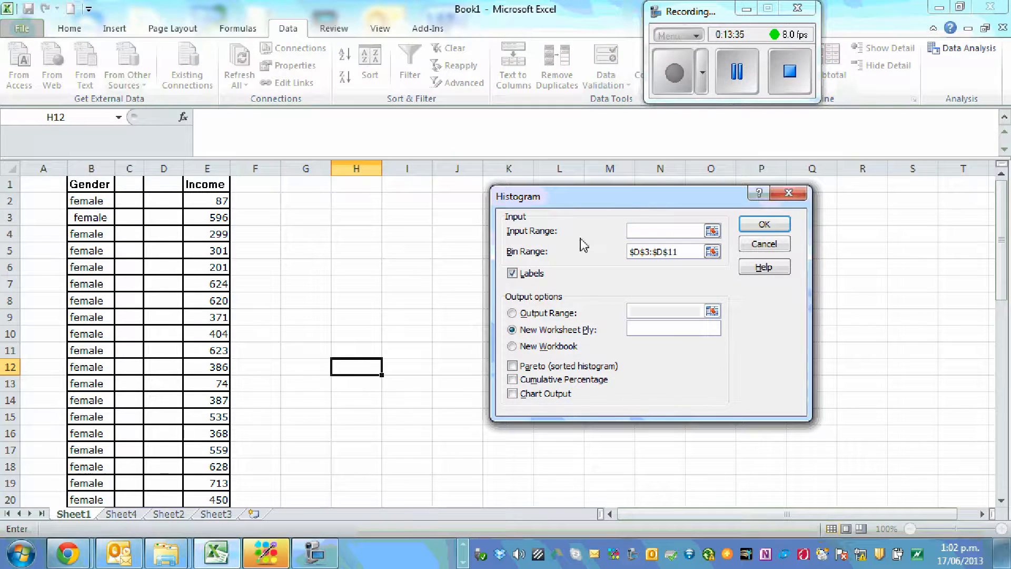
{"action": "left_click_drag", "start_coordinate": [686, 251], "coordinate": [564, 263]}
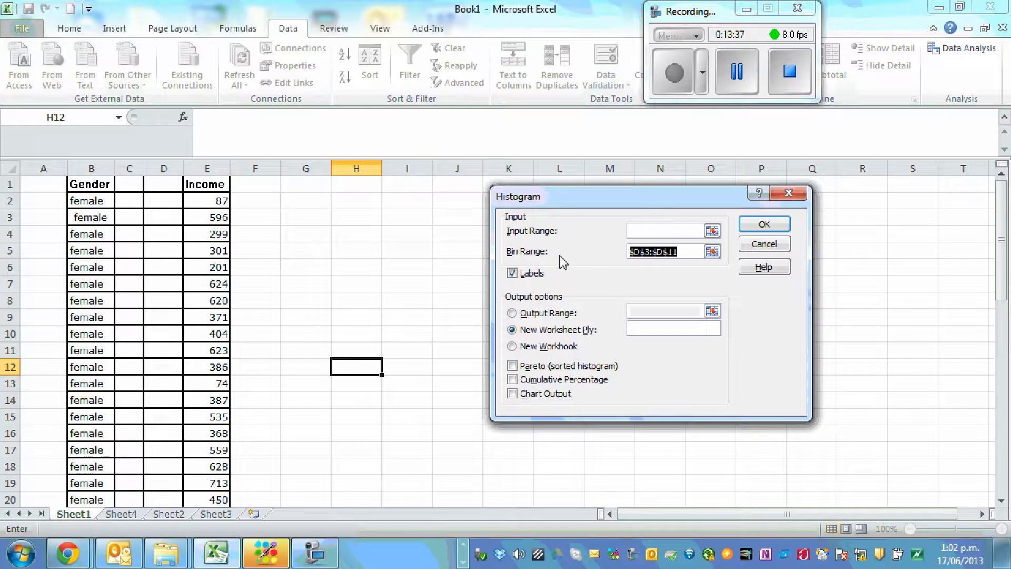
{"action": "key", "text": "BackSpace"}
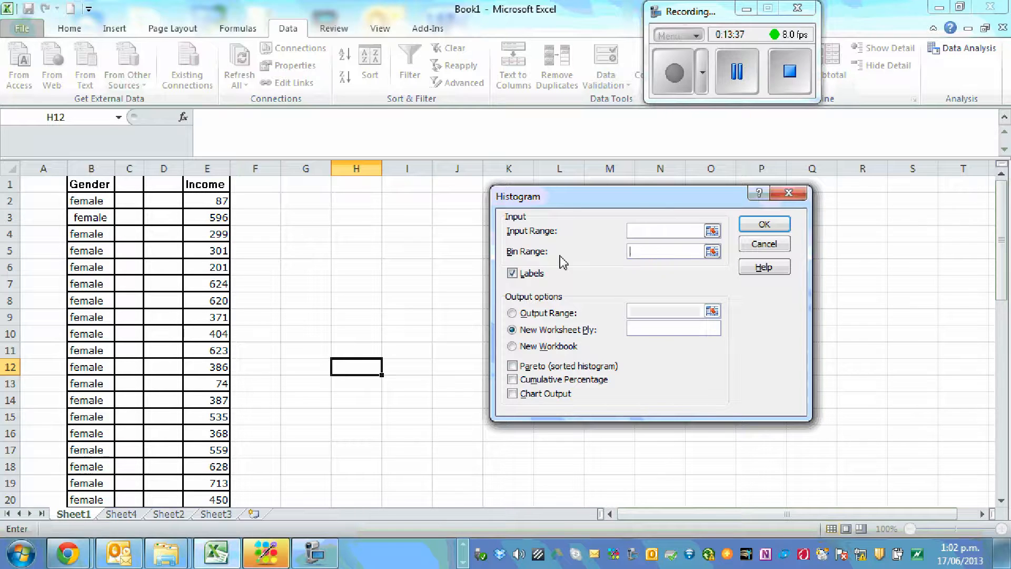
{"action": "left_click", "coordinate": [316, 269]}
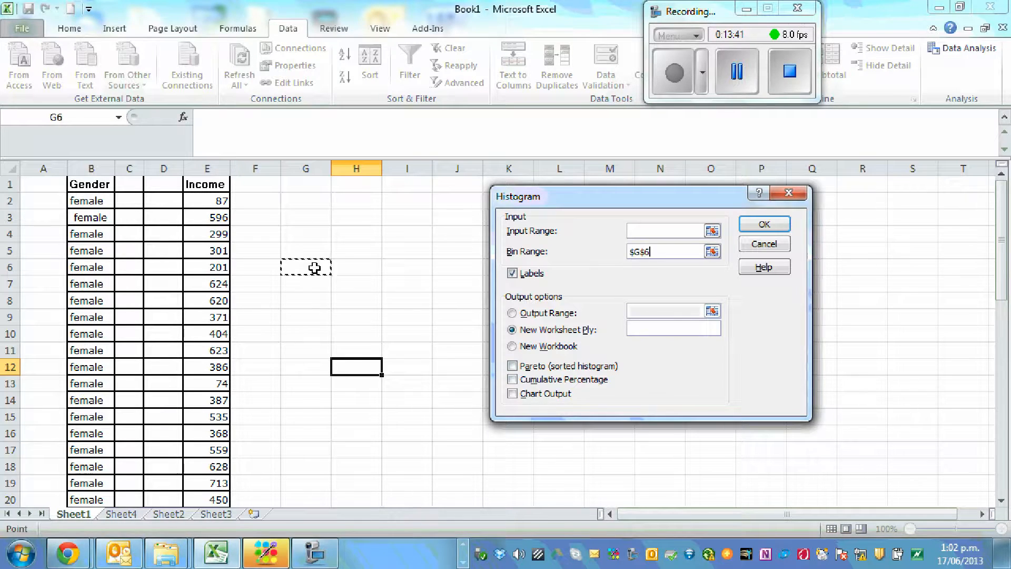
{"action": "key", "text": "BackSpace"}
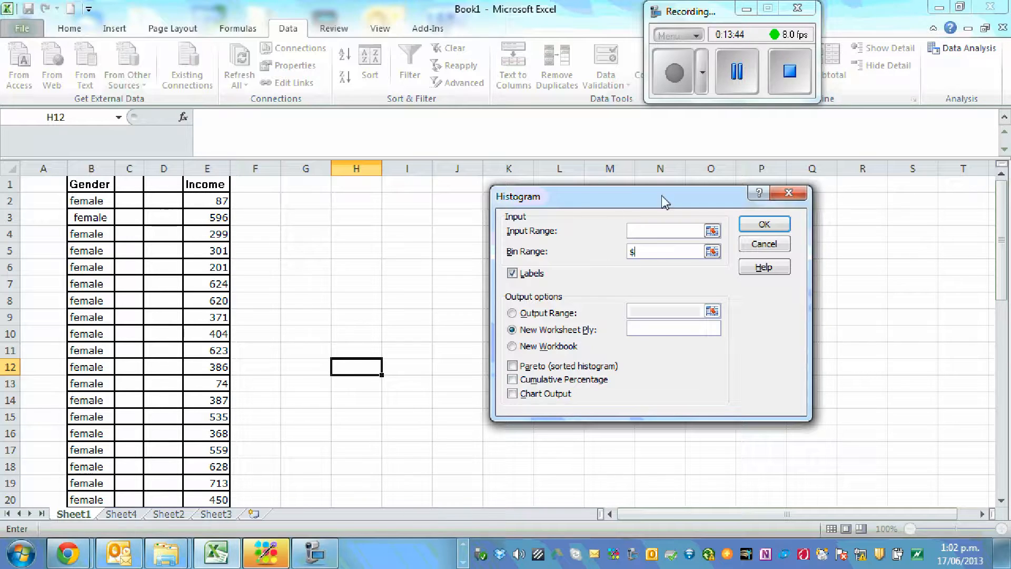
{"action": "left_click", "coordinate": [788, 193]}
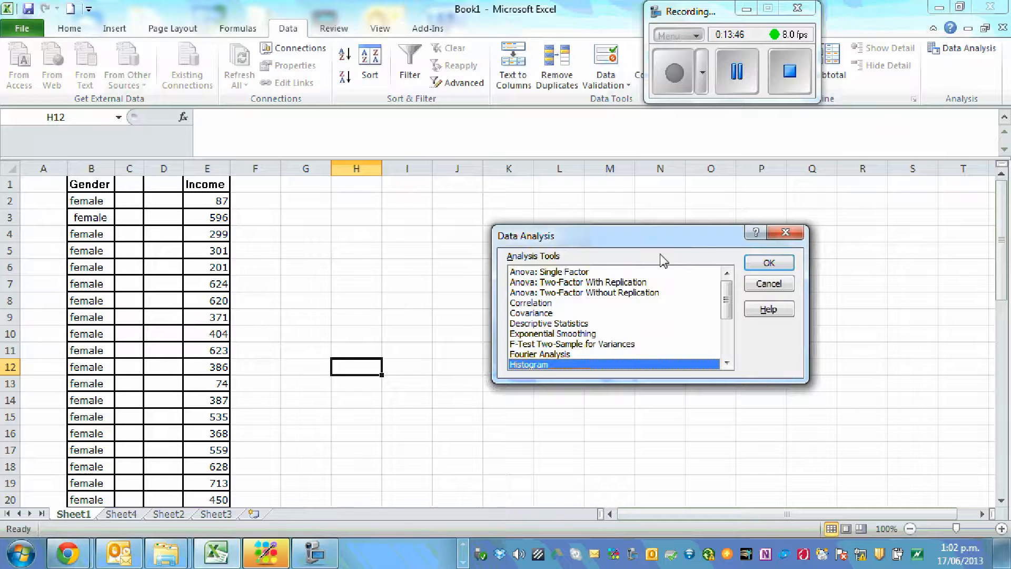
{"action": "left_click", "coordinate": [784, 233]}
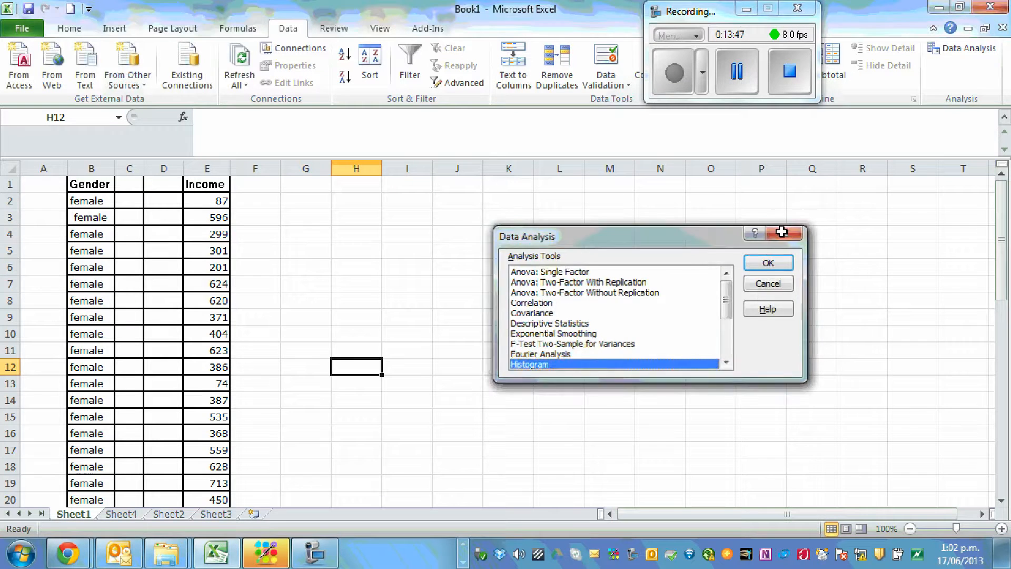
Enter the heading "Bins" in cell H5 with the values 100, 200 and 300 in the cells below it
{"action": "left_click", "coordinate": [364, 252]}
{"action": "type", "text": "Bins"}
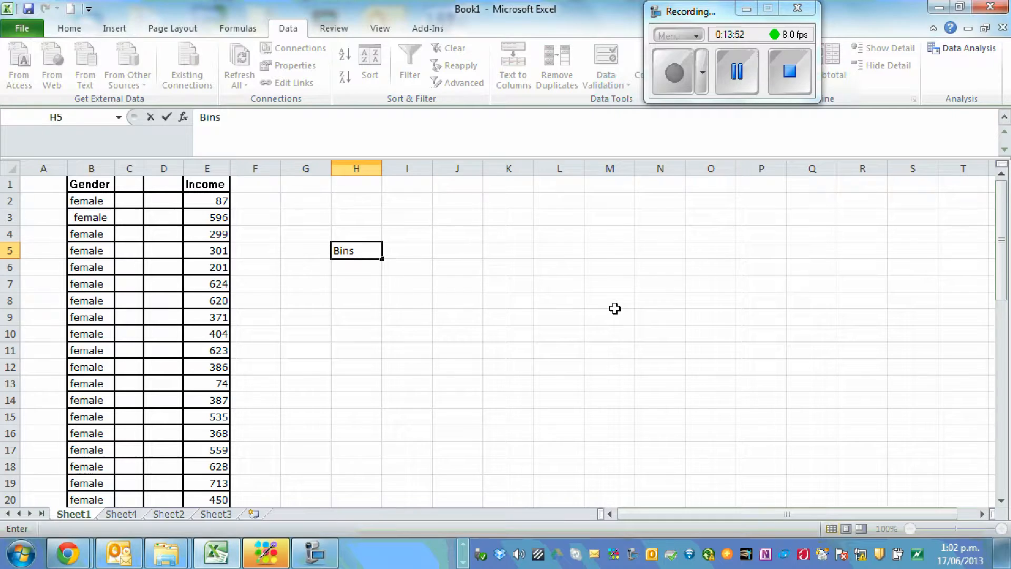
{"action": "left_click", "coordinate": [615, 308]}
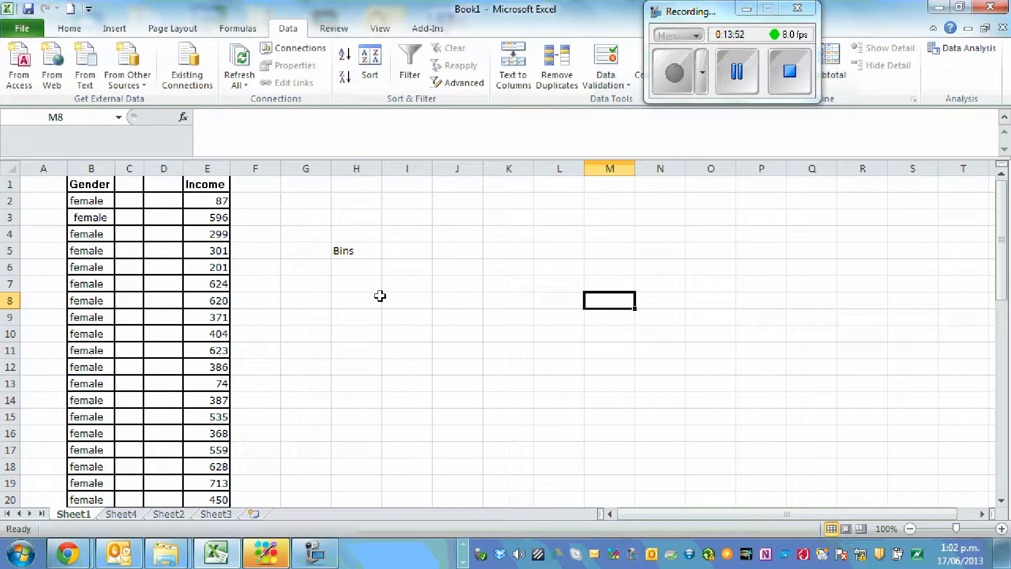
{"action": "left_click", "coordinate": [352, 274]}
{"action": "type", "text": "100"}
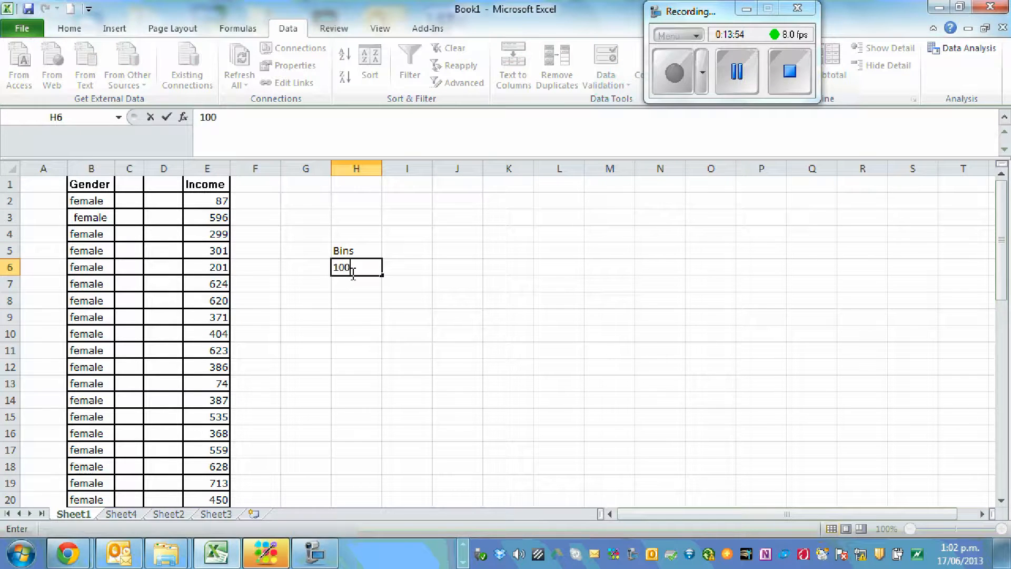
{"action": "key", "text": "Return"}
{"action": "type", "text": "200"}
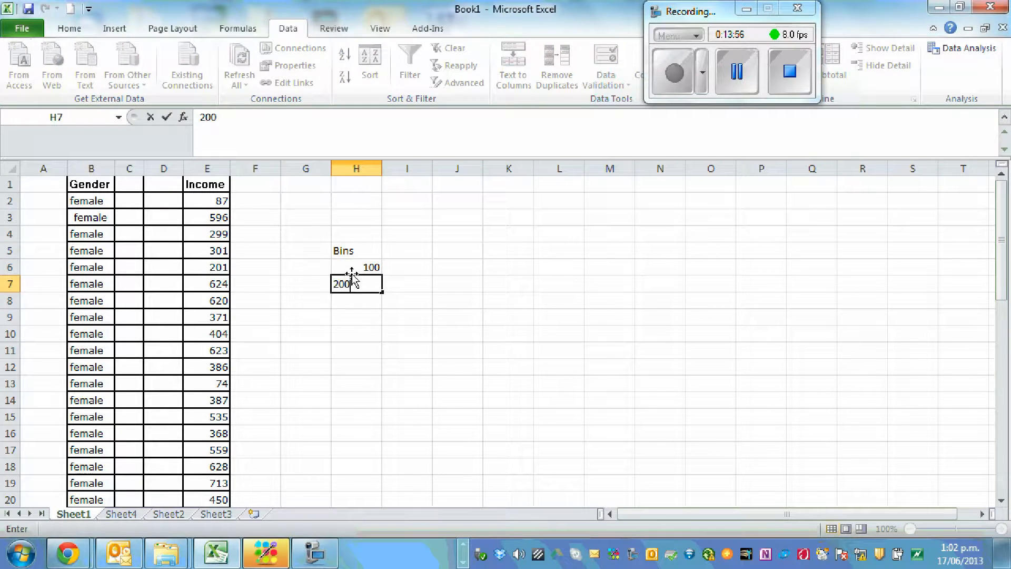
{"action": "key", "text": "Return"}
{"action": "type", "text": "300"}
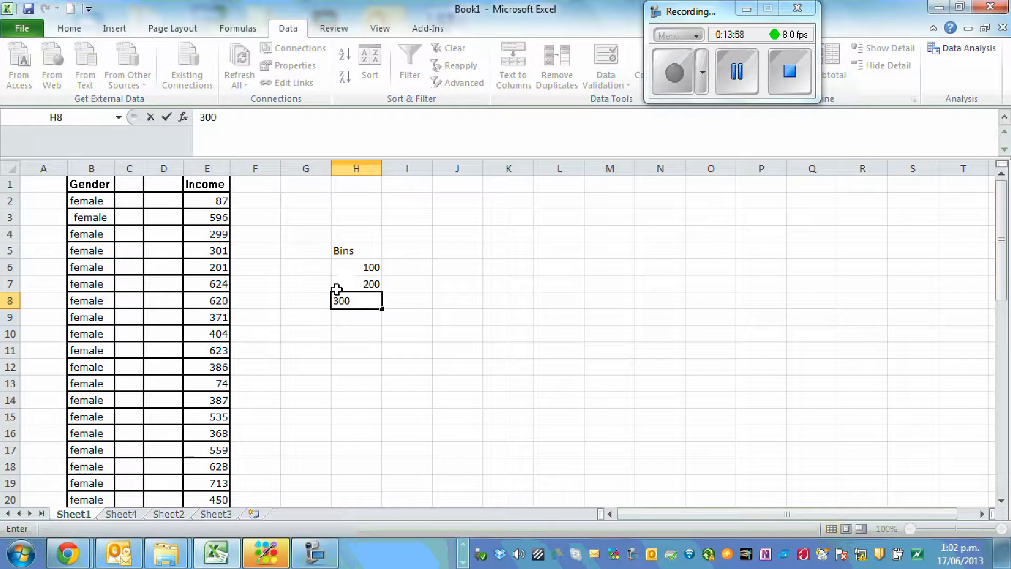
{"action": "left_click", "coordinate": [452, 302]}
Extend the bin series from H6:H8 down to 2000 in cell H25
{"action": "left_click_drag", "start_coordinate": [361, 261], "coordinate": [388, 482]}
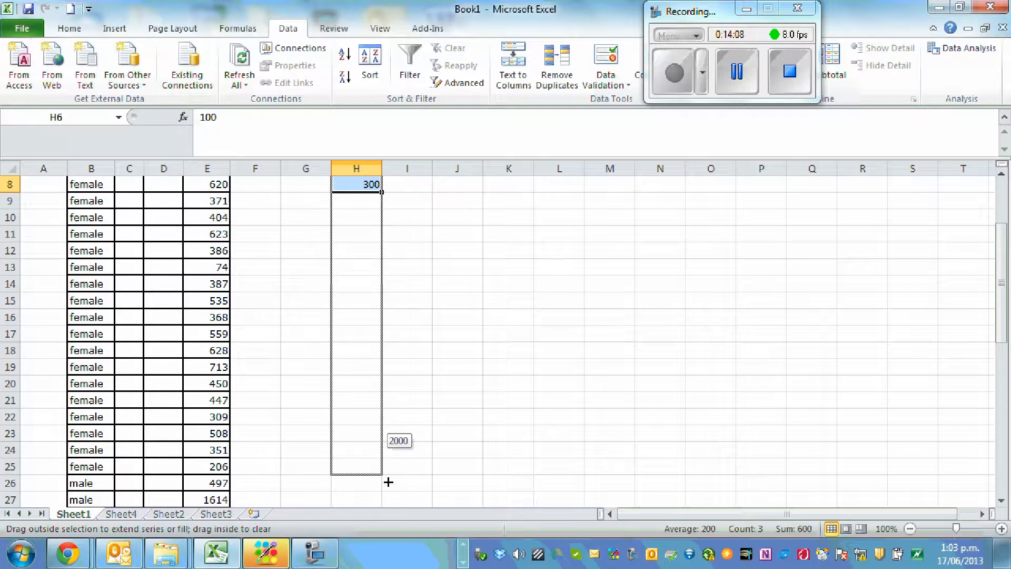
{"action": "left_click_drag", "start_coordinate": [388, 482], "coordinate": [388, 482]}
{"action": "scroll", "coordinate": [580, 350], "scroll_direction": "up", "scroll_amount": 3}
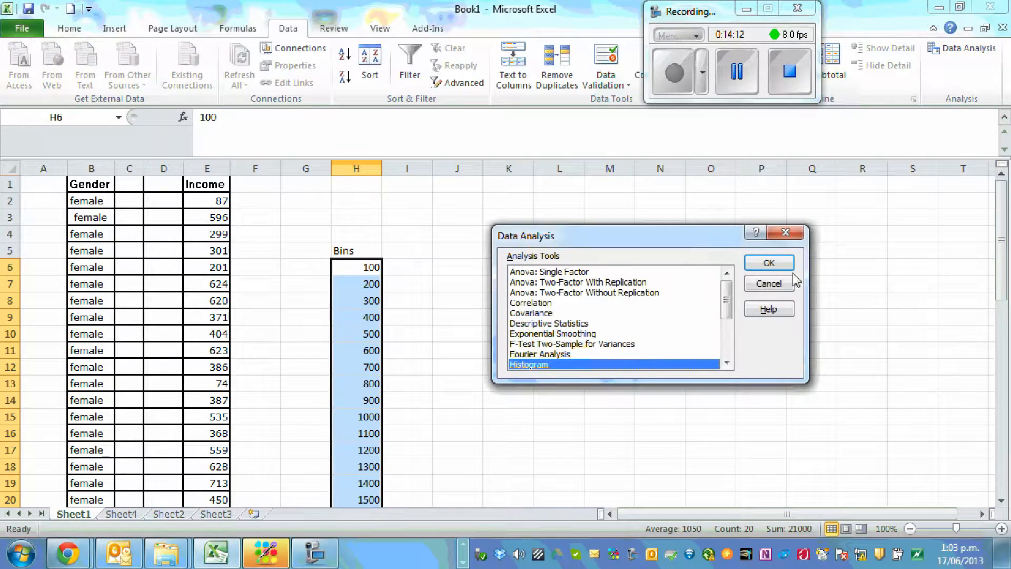
Start the Histogram analysis tool and set its input range to the Income column, $E$1:$E$51
{"action": "left_click", "coordinate": [767, 264]}
{"action": "left_click_drag", "start_coordinate": [676, 233], "coordinate": [610, 235]}
{"action": "key", "text": "BackSpace"}
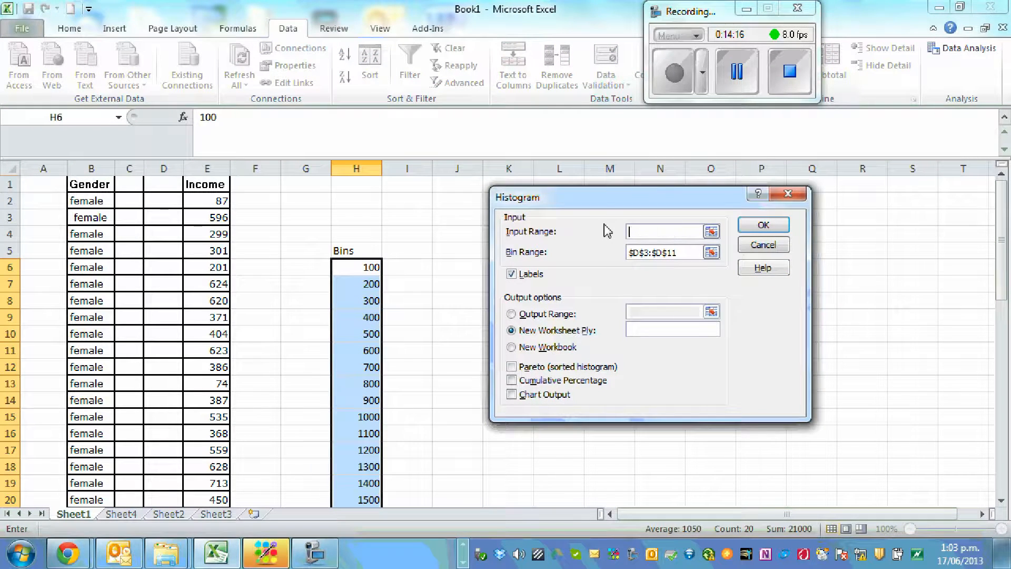
{"action": "left_click", "coordinate": [205, 183]}
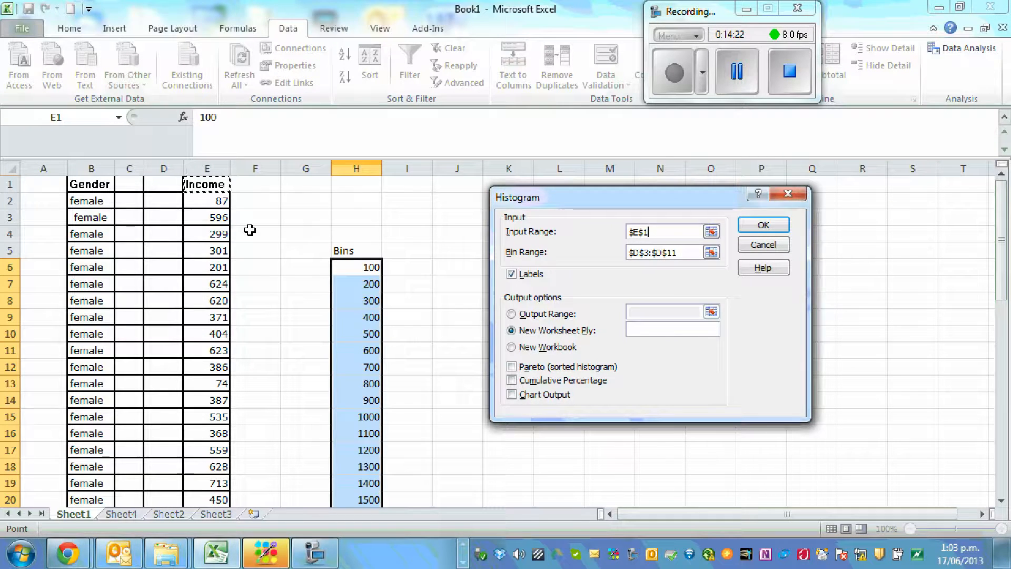
{"action": "key", "text": "ctrl+shift+Down"}
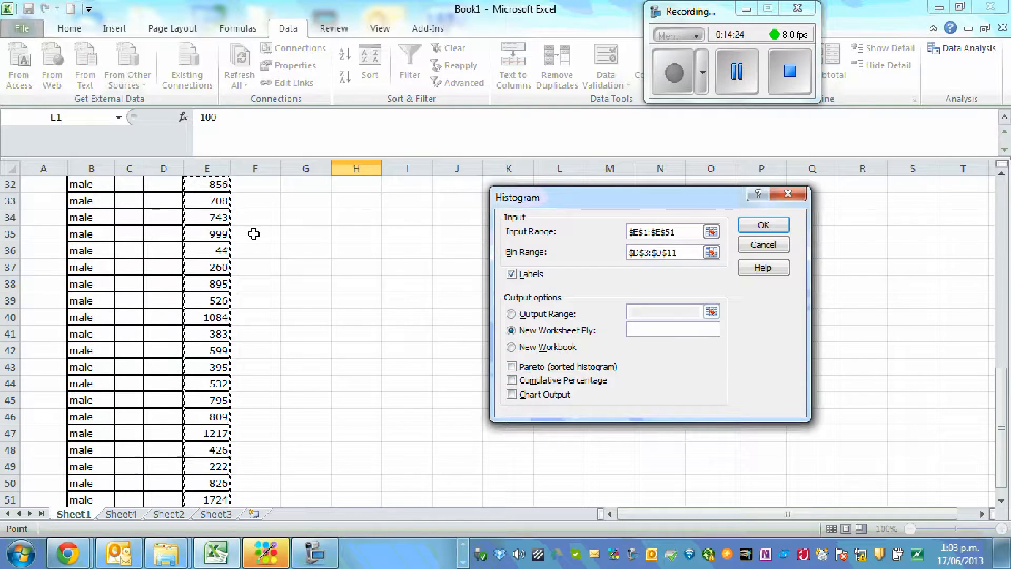
{"action": "left_click_drag", "start_coordinate": [1002, 433], "coordinate": [1003, 435]}
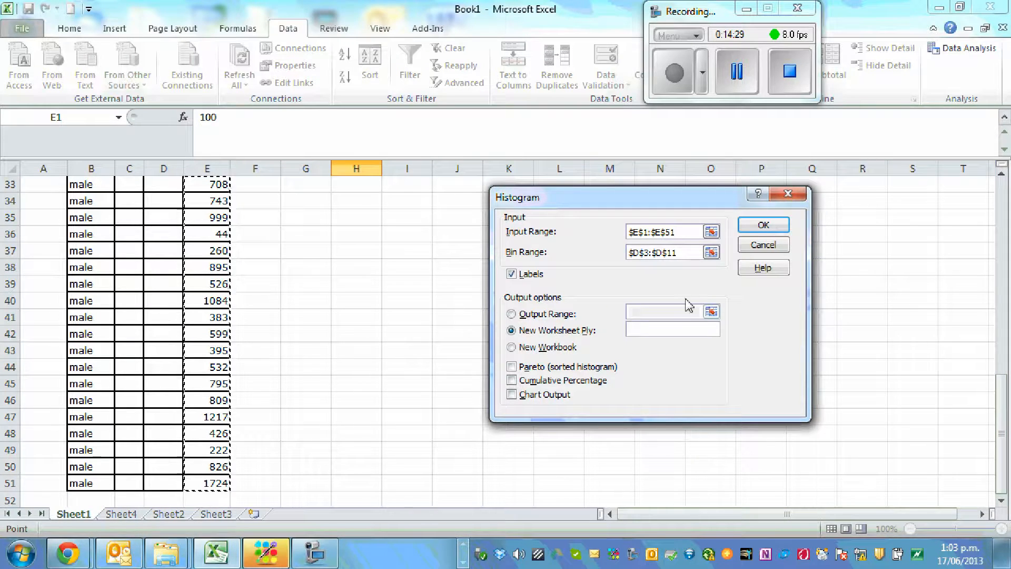
Set the histogram's bin range to $H$5:$H$25 and generate the frequency table on a new worksheet
{"action": "left_click", "coordinate": [685, 252]}
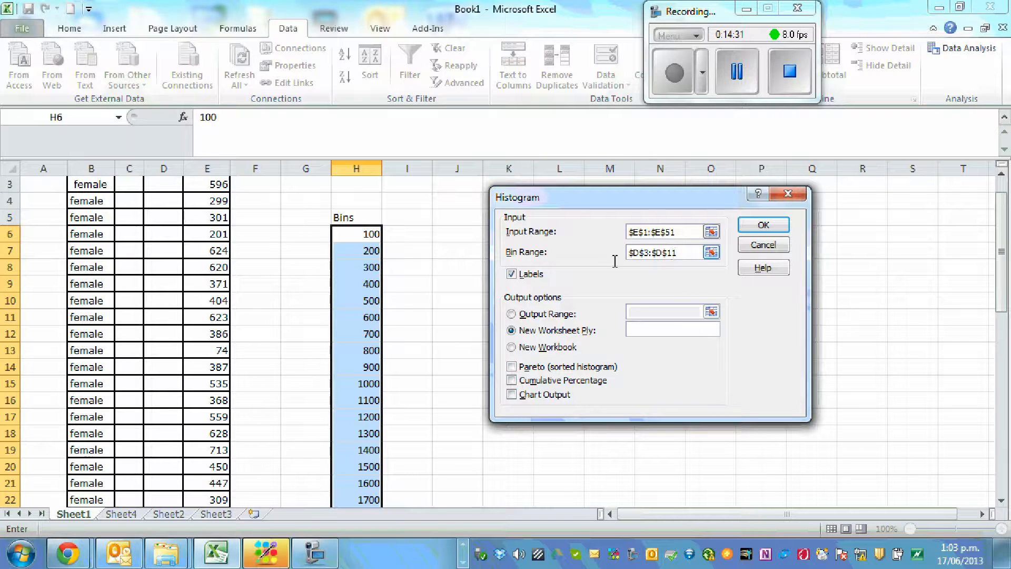
{"action": "double_click", "coordinate": [685, 249]}
{"action": "key", "text": "BackSpace"}
{"action": "key", "text": "BackSpace"}
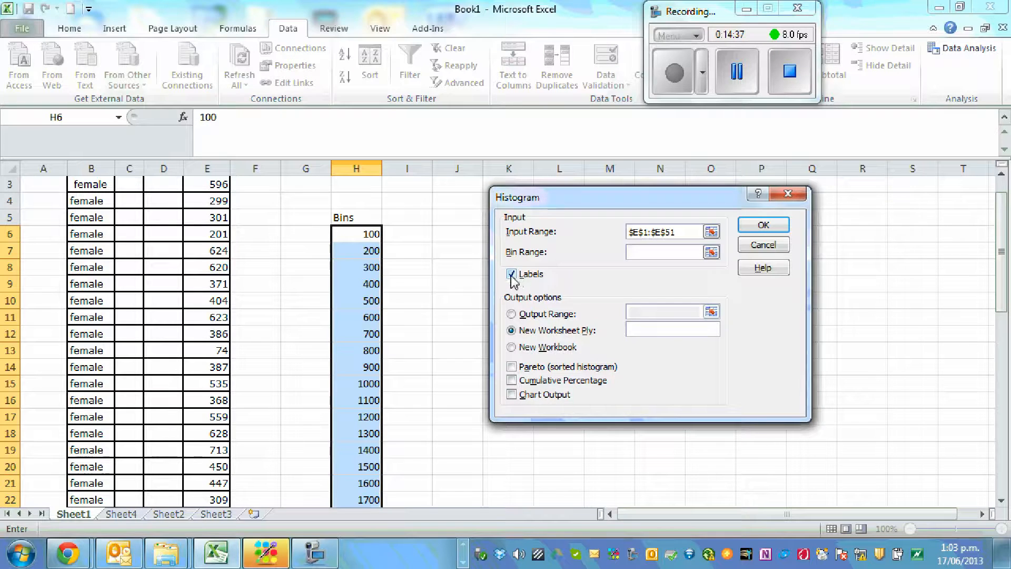
{"action": "left_click", "coordinate": [352, 219]}
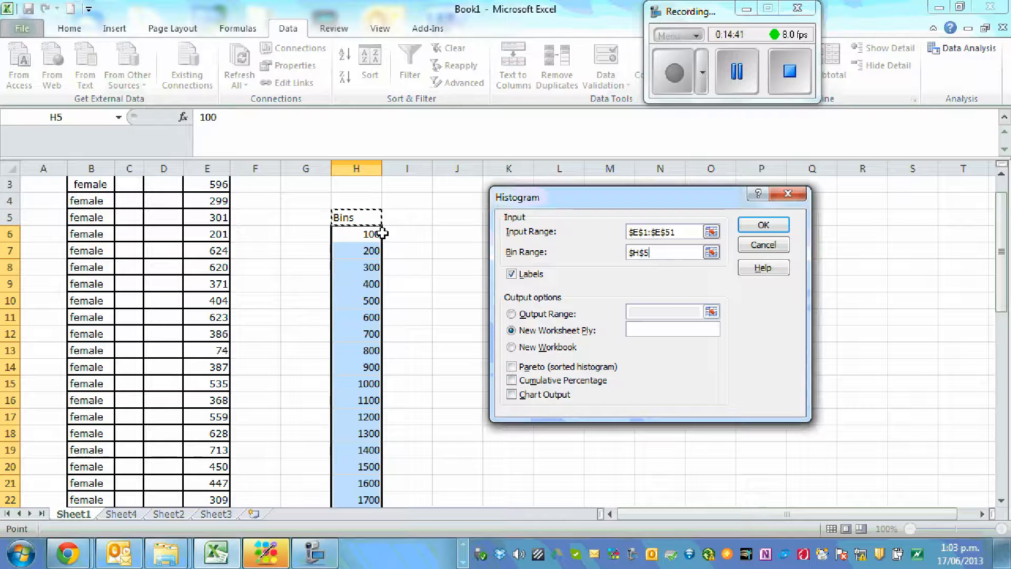
{"action": "key", "text": "ctrl+shift+Down"}
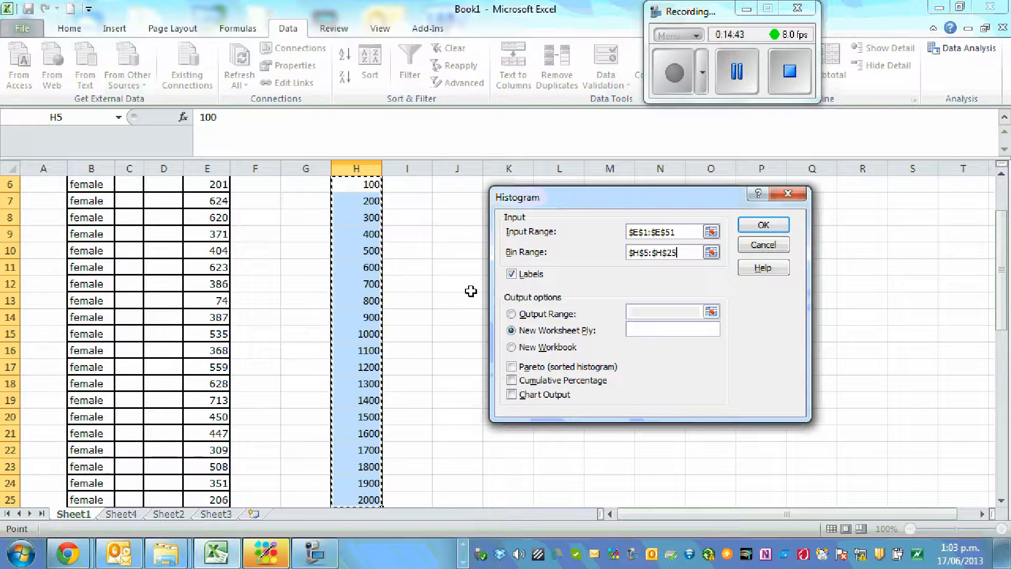
{"action": "left_click_drag", "start_coordinate": [1006, 289], "coordinate": [1006, 287]}
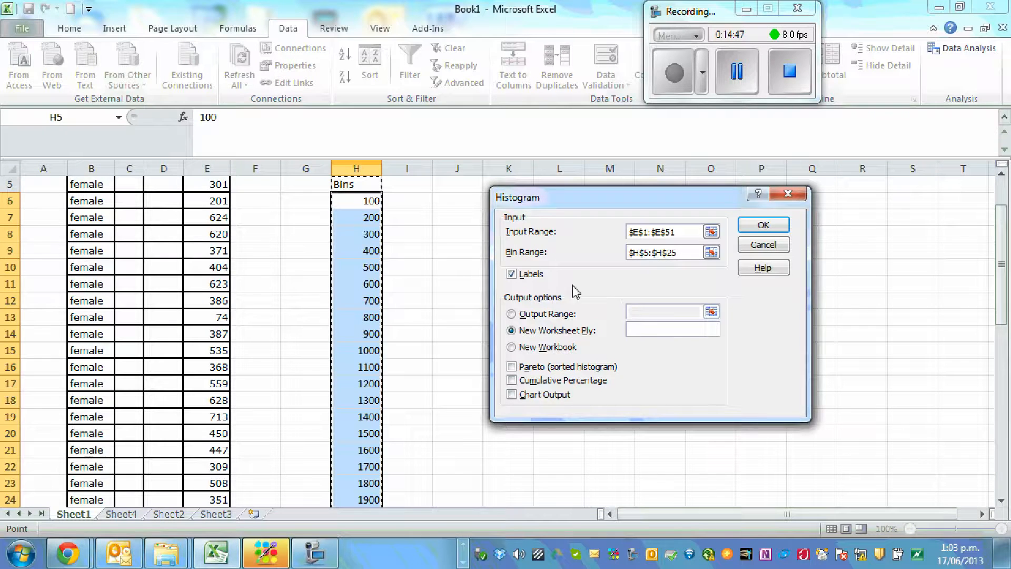
{"action": "left_click", "coordinate": [765, 225]}
{"action": "left_click", "coordinate": [260, 297]}
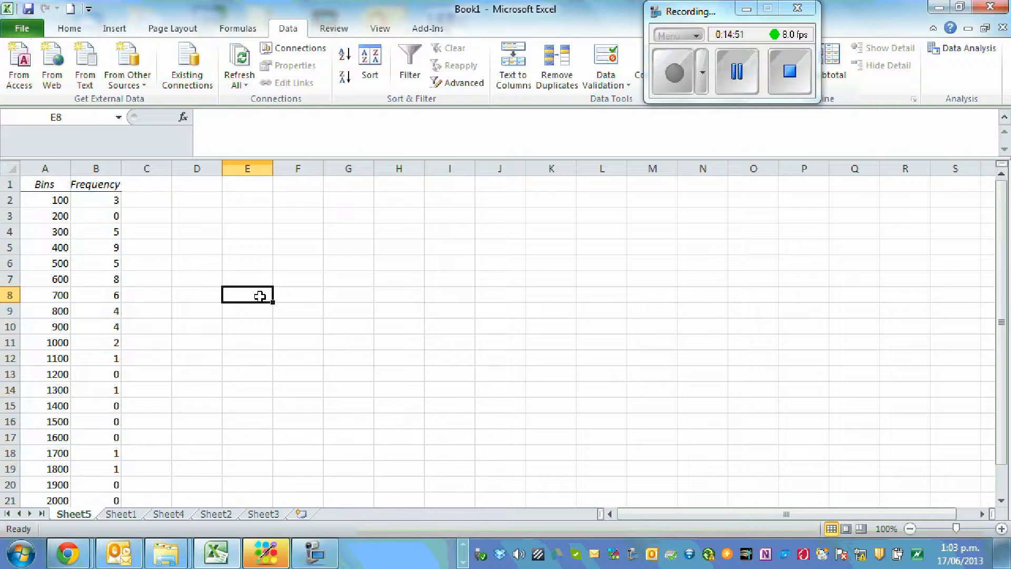
Adjust the widths of columns A and B and clear the rows from 1800 to More in A19:B22
{"action": "double_click", "coordinate": [71, 168]}
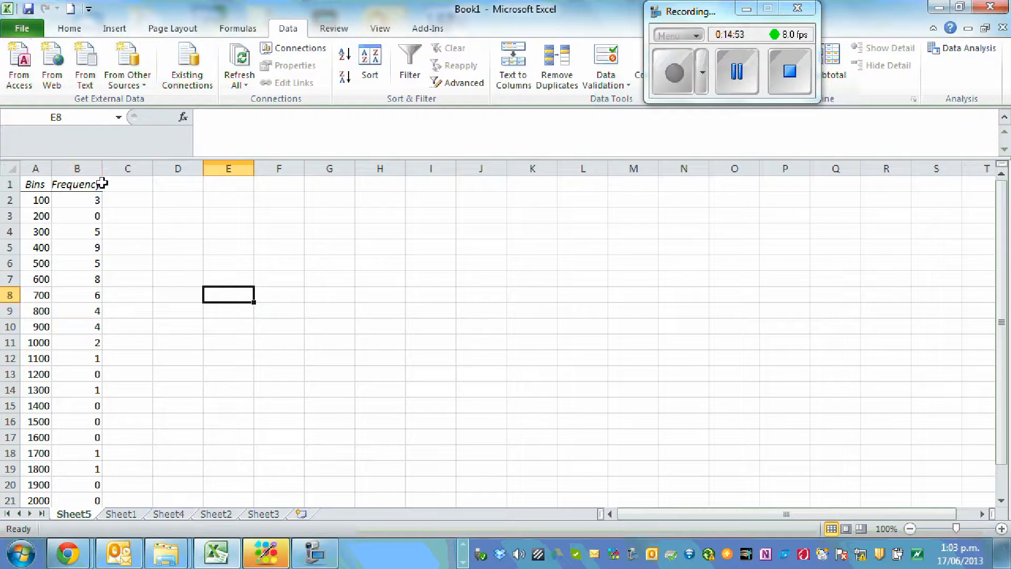
{"action": "left_click_drag", "start_coordinate": [101, 169], "coordinate": [132, 168]}
{"action": "scroll", "coordinate": [321, 242], "scroll_direction": "down", "scroll_amount": 2}
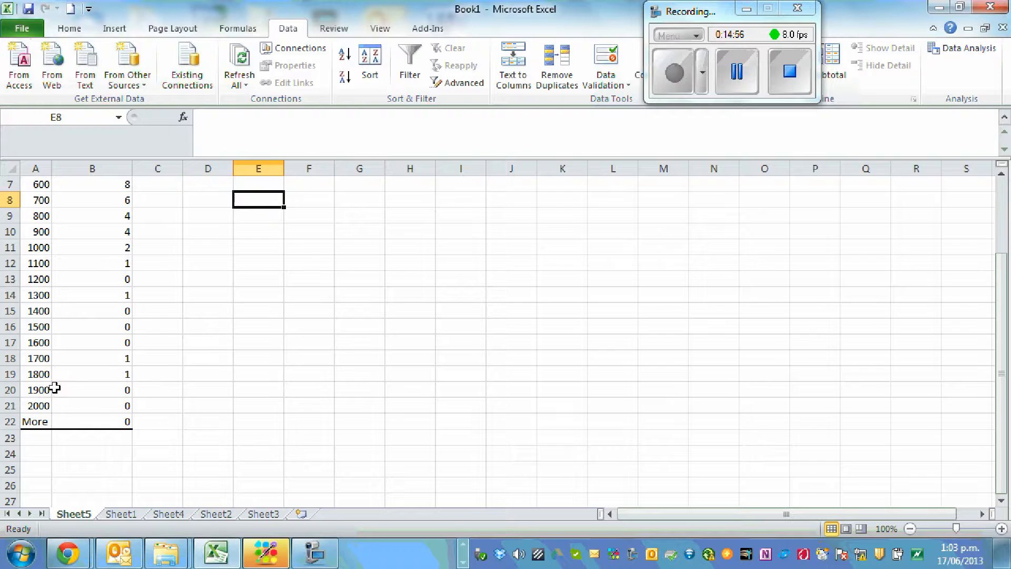
{"action": "left_click_drag", "start_coordinate": [42, 375], "coordinate": [126, 422]}
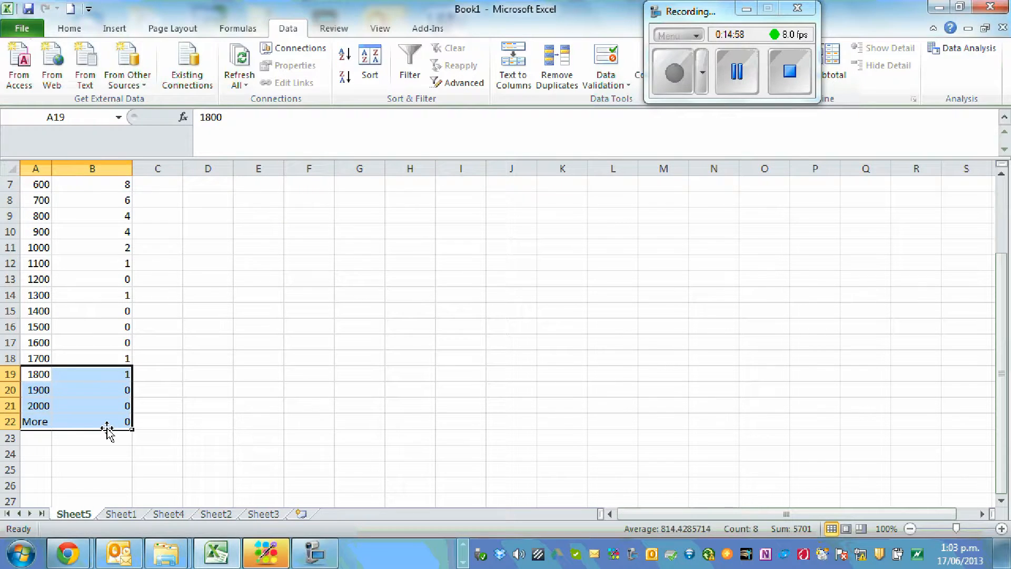
{"action": "key", "text": "Delete"}
{"action": "scroll", "coordinate": [440, 372], "scroll_direction": "up", "scroll_amount": 2}
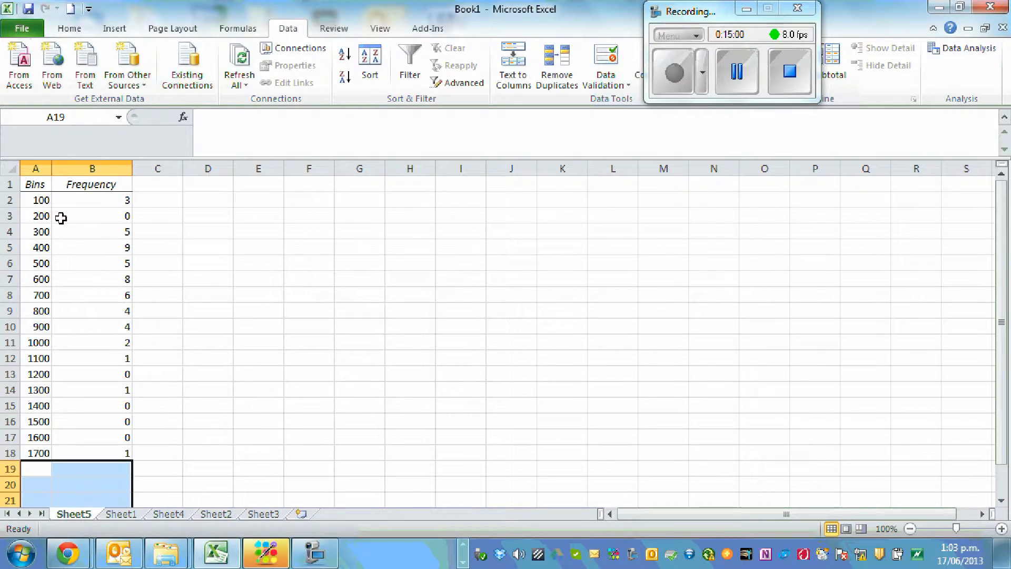
Change the heading in cell A1 to "Income" and fit column A's width to its contents
{"action": "double_click", "coordinate": [26, 200]}
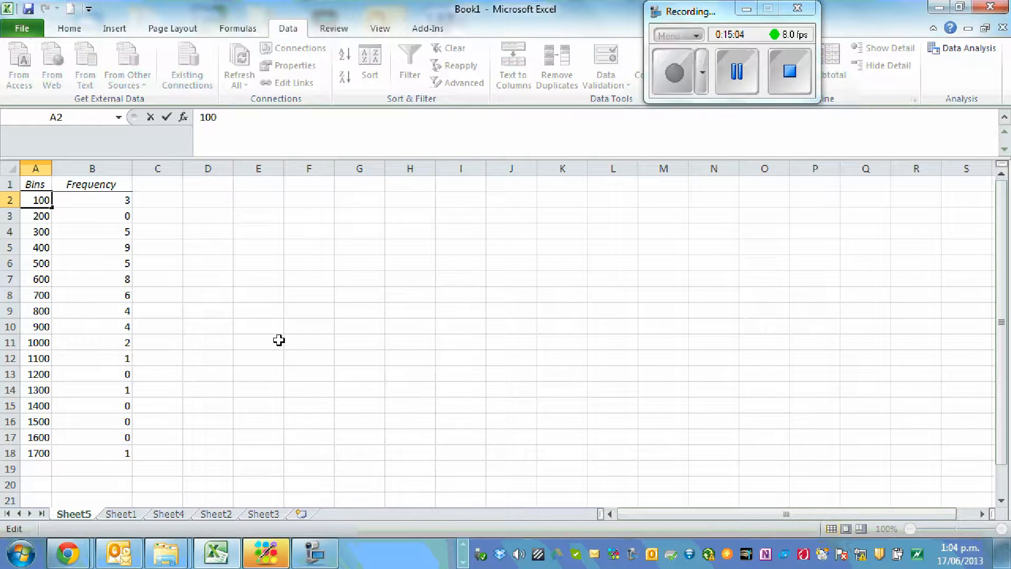
{"action": "left_click", "coordinate": [160, 302]}
{"action": "scroll", "coordinate": [163, 298], "scroll_direction": "up", "scroll_amount": 5}
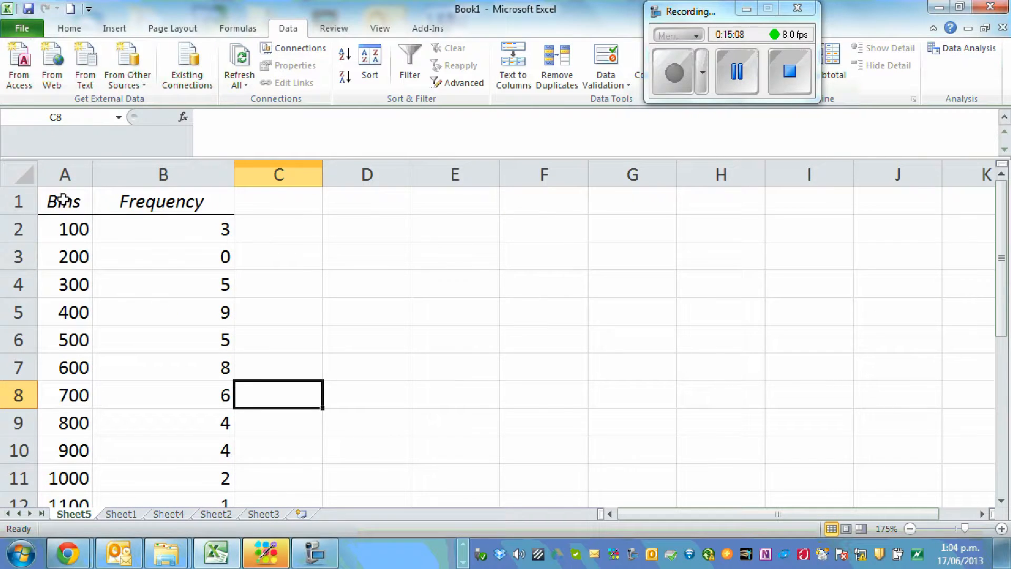
{"action": "left_click", "coordinate": [63, 199]}
{"action": "type", "text": "Income"}
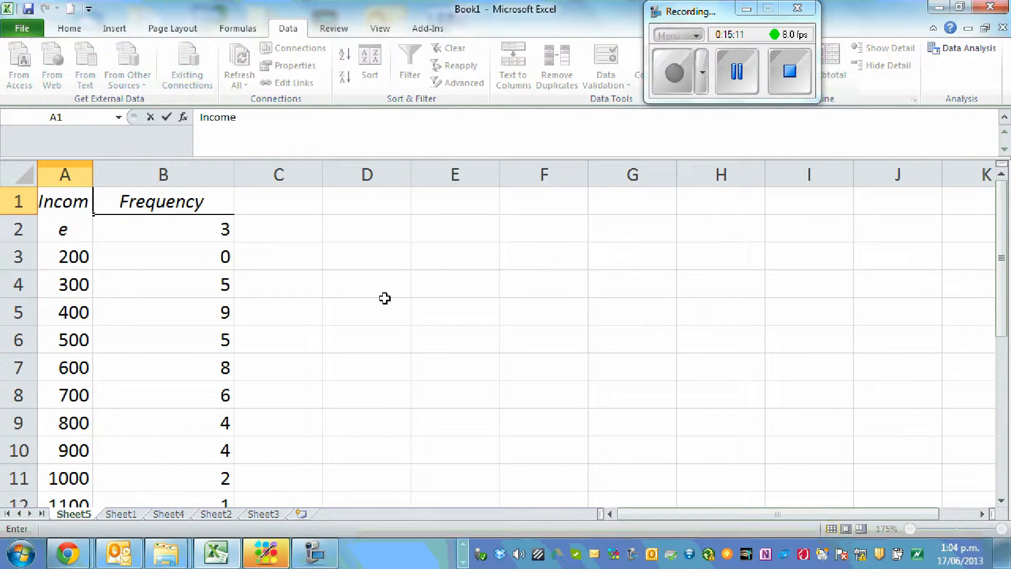
{"action": "left_click", "coordinate": [417, 290]}
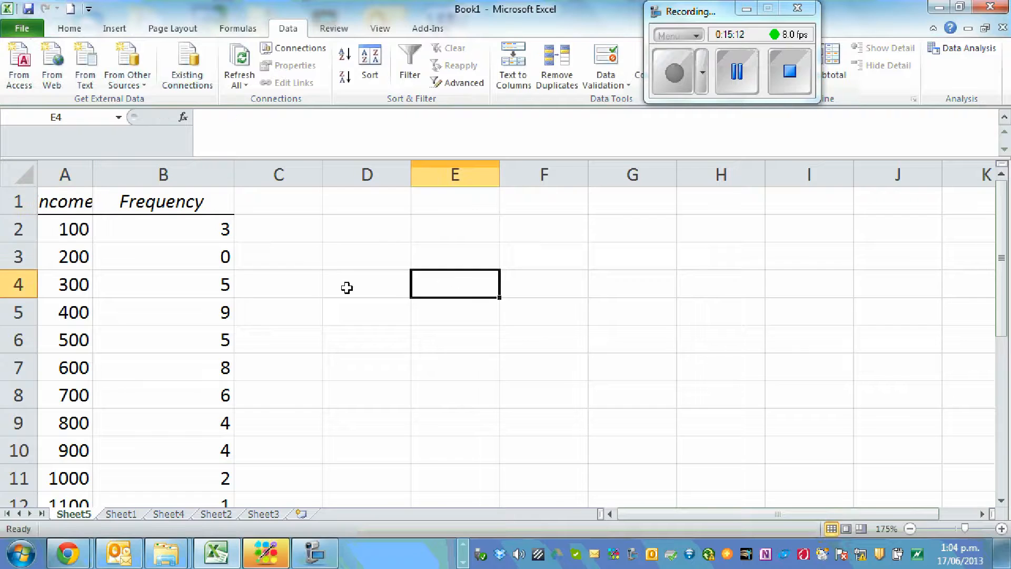
{"action": "double_click", "coordinate": [94, 176]}
Rewrite the first two bin values in A2 and A3 as the income classes 0-100 and 100-200
{"action": "left_click", "coordinate": [92, 230]}
{"action": "double_click", "coordinate": [73, 230]}
{"action": "type", "text": "0-100"}
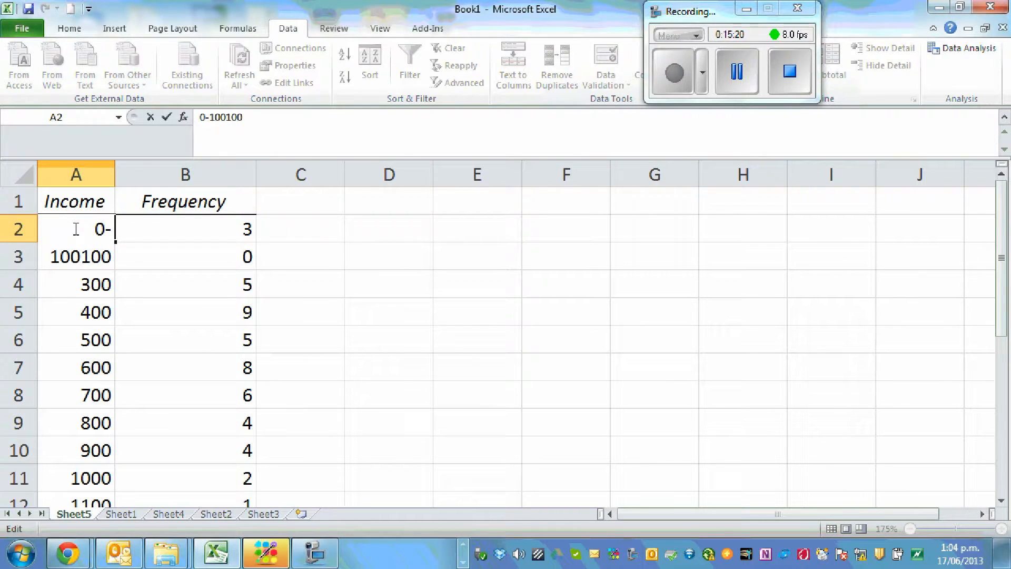
{"action": "key", "text": "BackSpace"}
{"action": "key", "text": "BackSpace"}
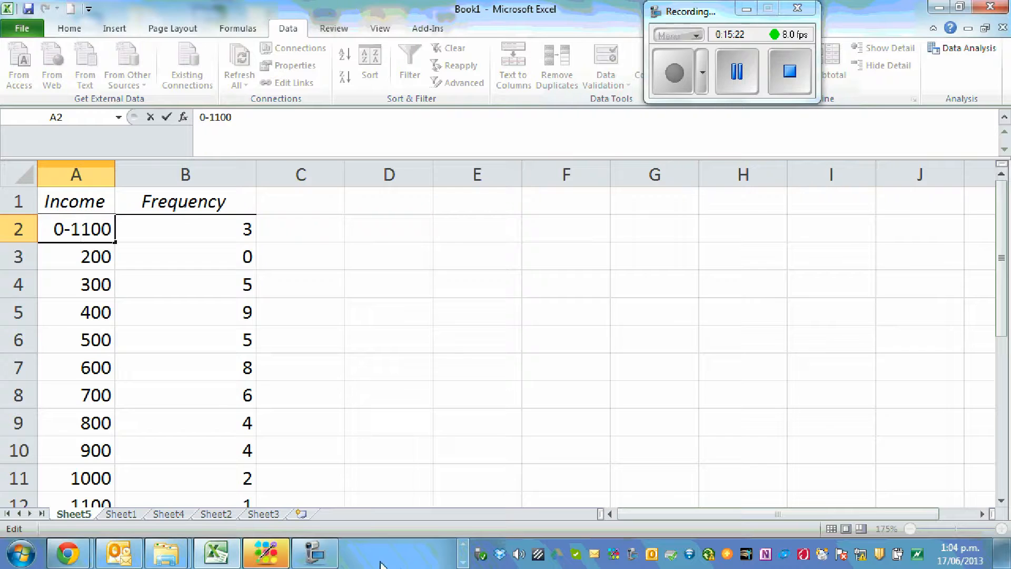
{"action": "key", "text": "BackSpace"}
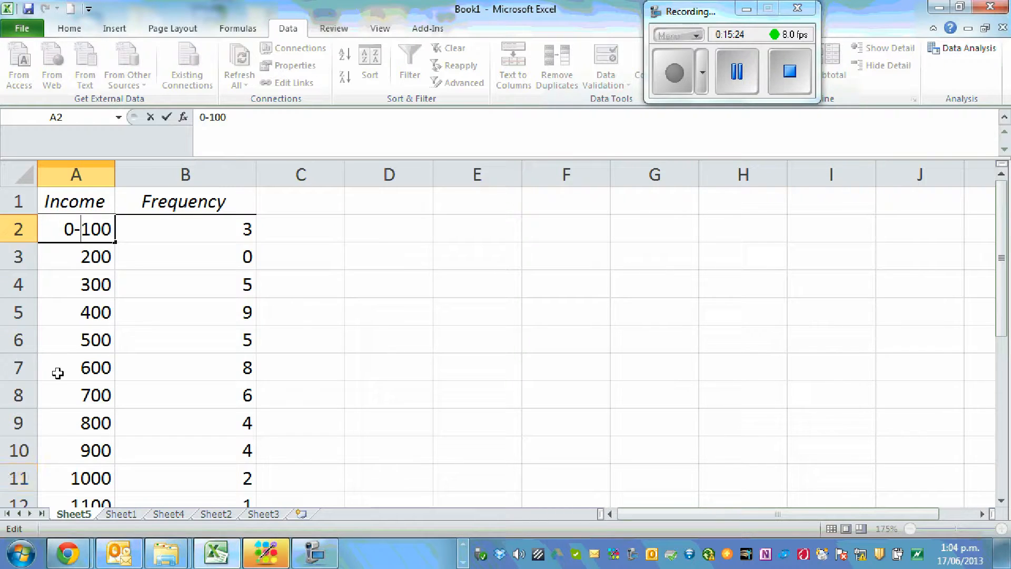
{"action": "double_click", "coordinate": [61, 261]}
{"action": "type", "text": "100"}
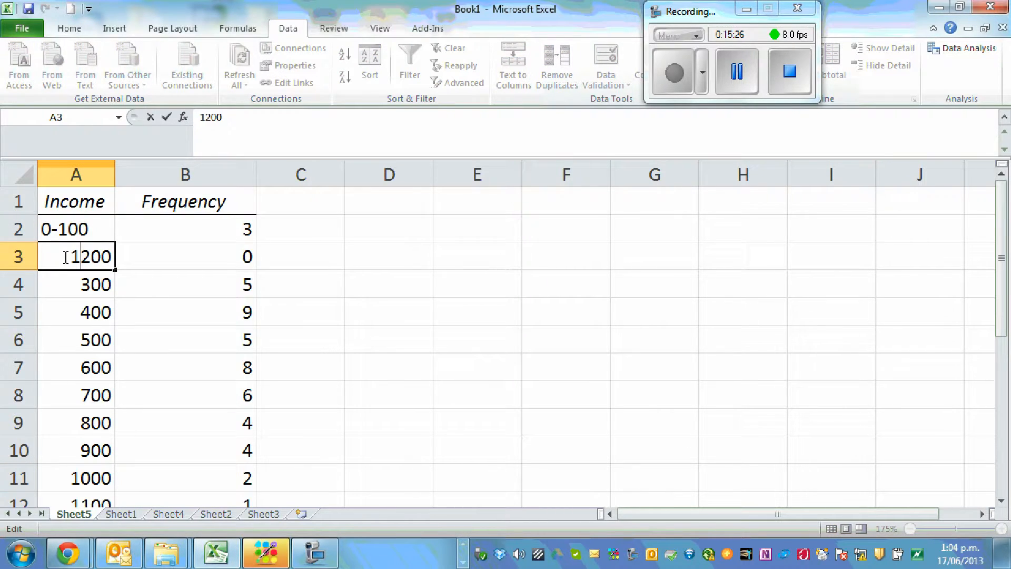
{"action": "type", "text": "-"}
Rewrite the bin values in A4 and A5 as the income classes 200-300 and 300-400
{"action": "left_click", "coordinate": [63, 284]}
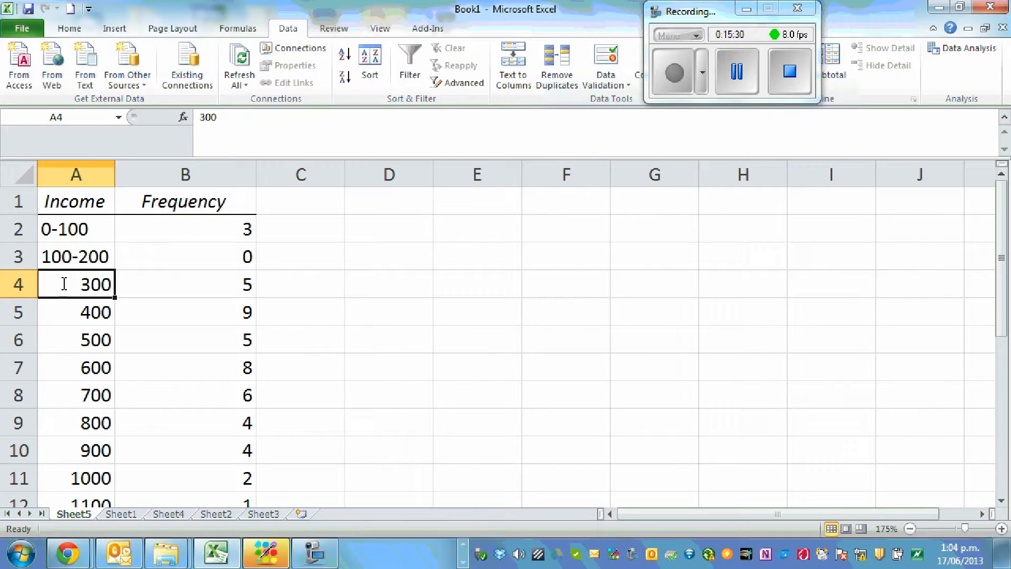
{"action": "type", "text": "200-3"}
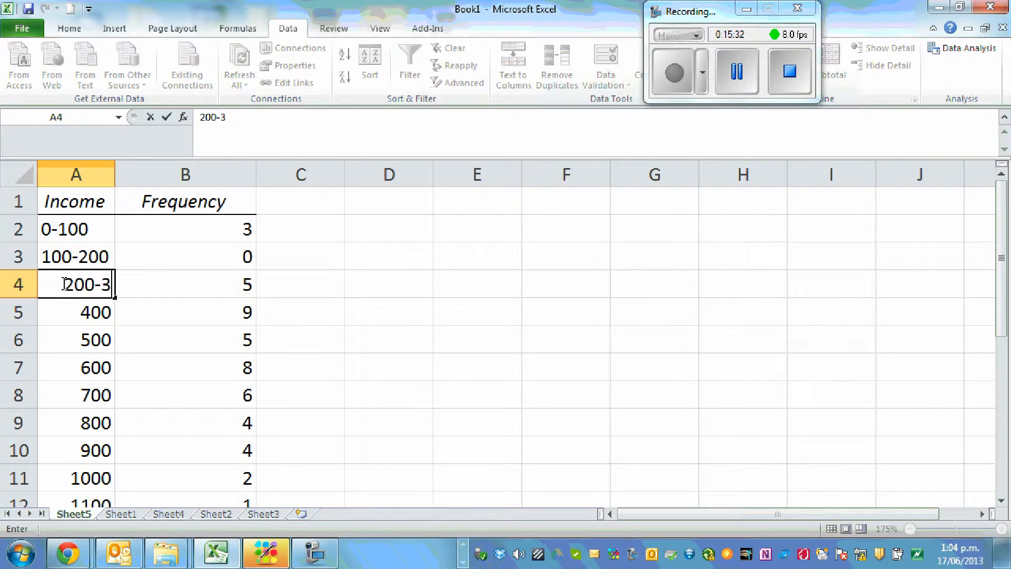
{"action": "type", "text": "00"}
{"action": "left_click", "coordinate": [532, 308]}
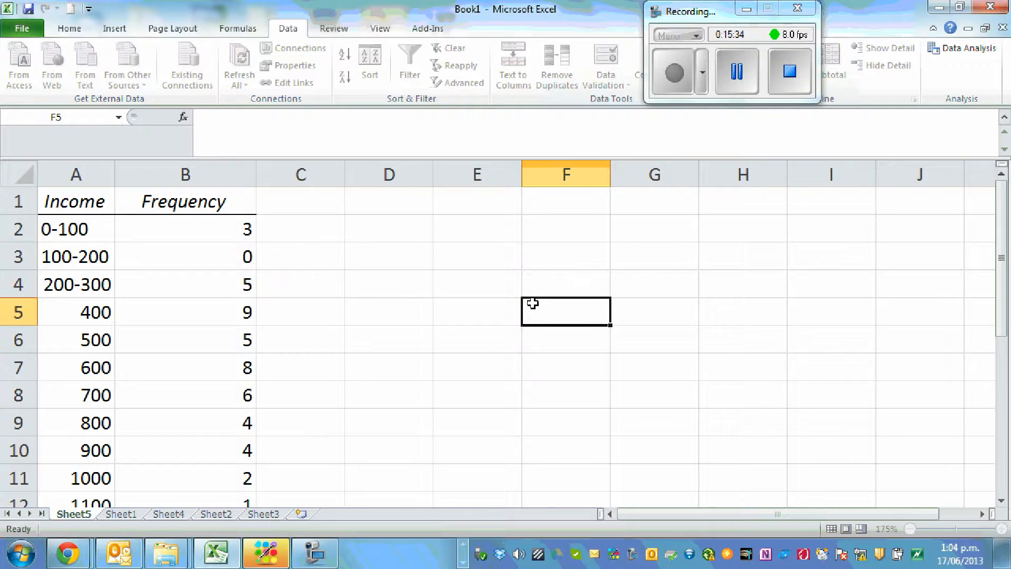
{"action": "left_click", "coordinate": [73, 311]}
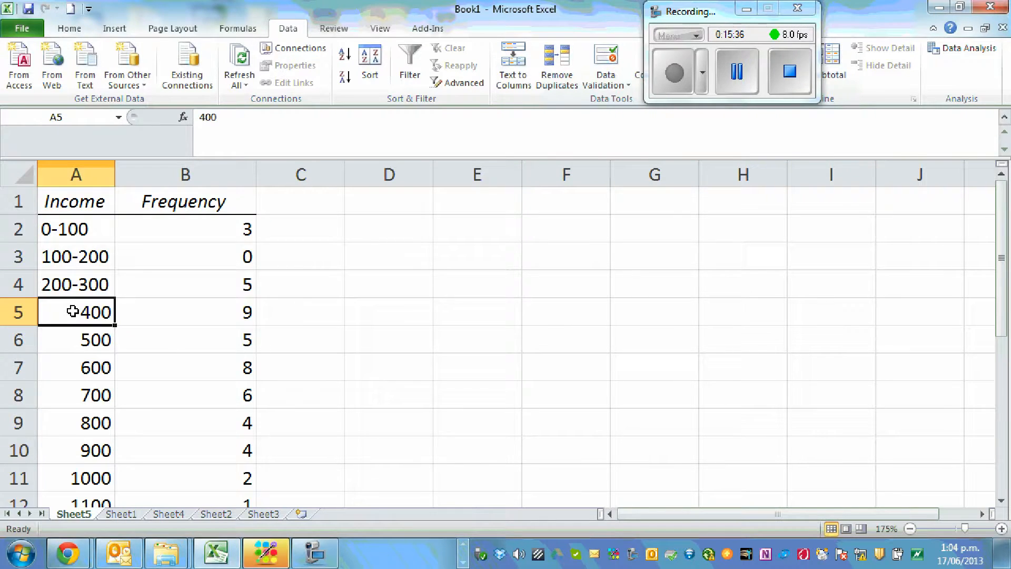
{"action": "double_click", "coordinate": [73, 311]}
{"action": "type", "text": "300-"}
{"action": "left_click", "coordinate": [452, 262]}
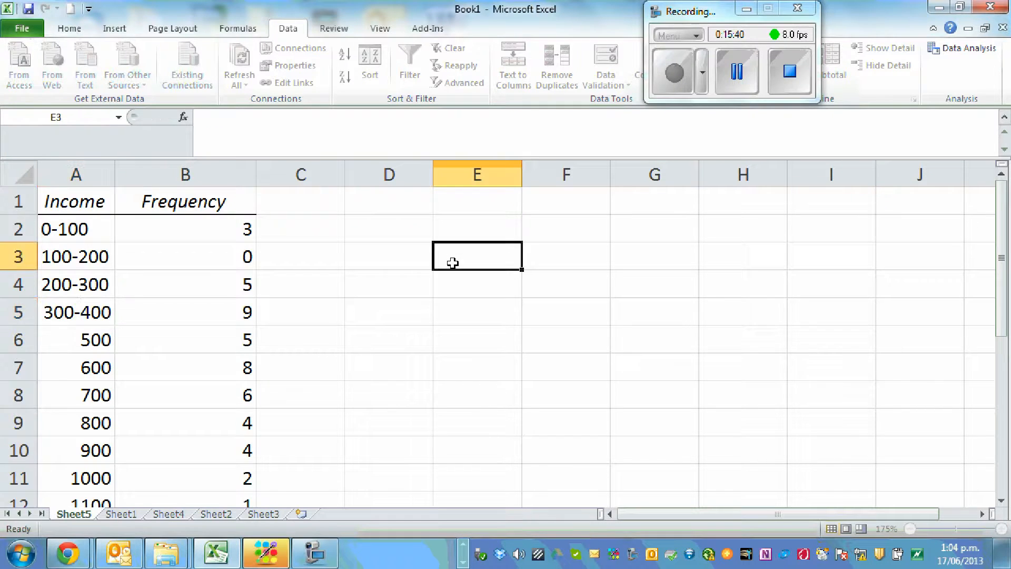
{"action": "left_click", "coordinate": [65, 341]}
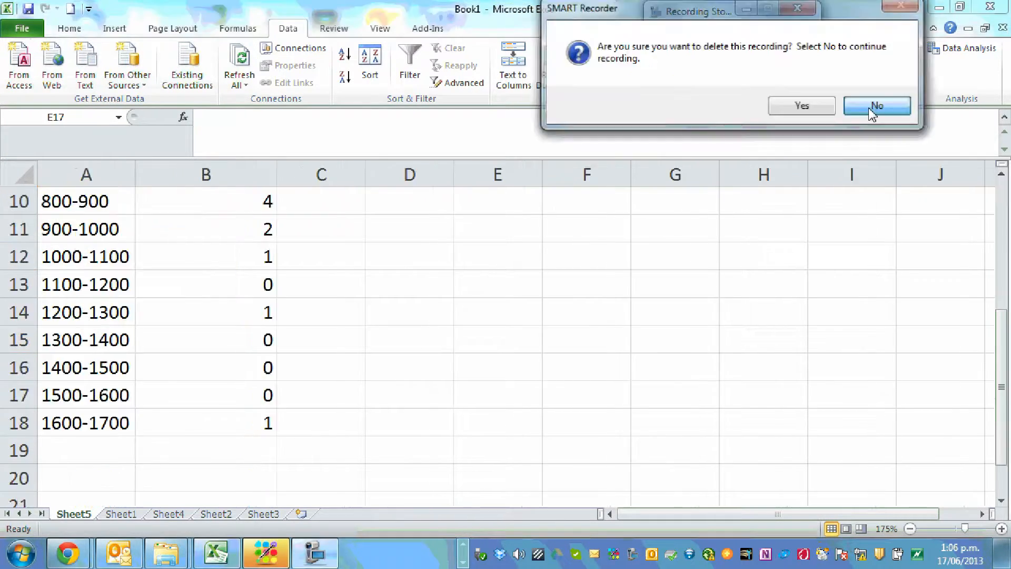
{"action": "left_click", "coordinate": [873, 104]}
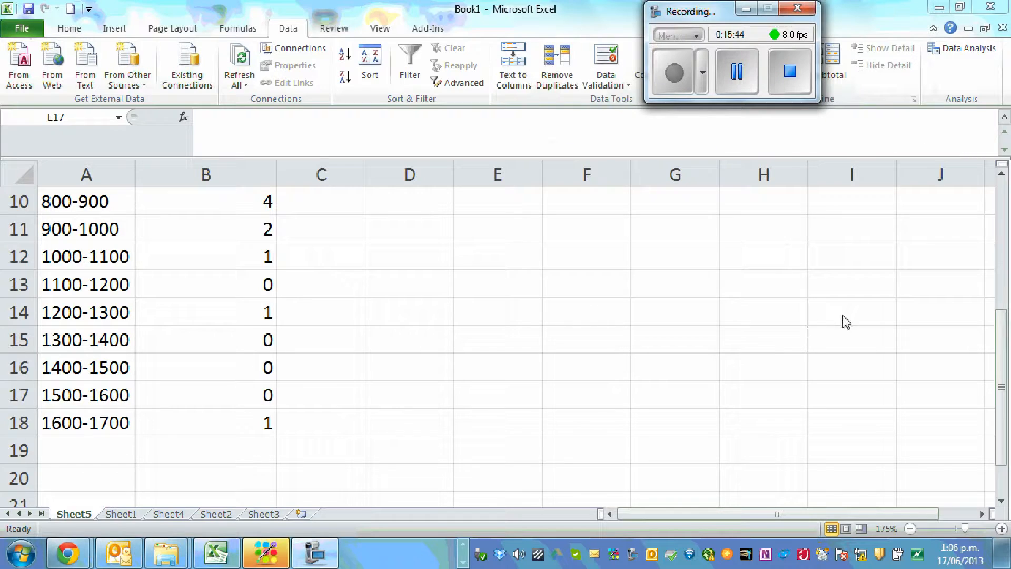
Examine the income class labels and their frequencies through the whole table down to row 18
{"action": "left_click", "coordinate": [1002, 317]}
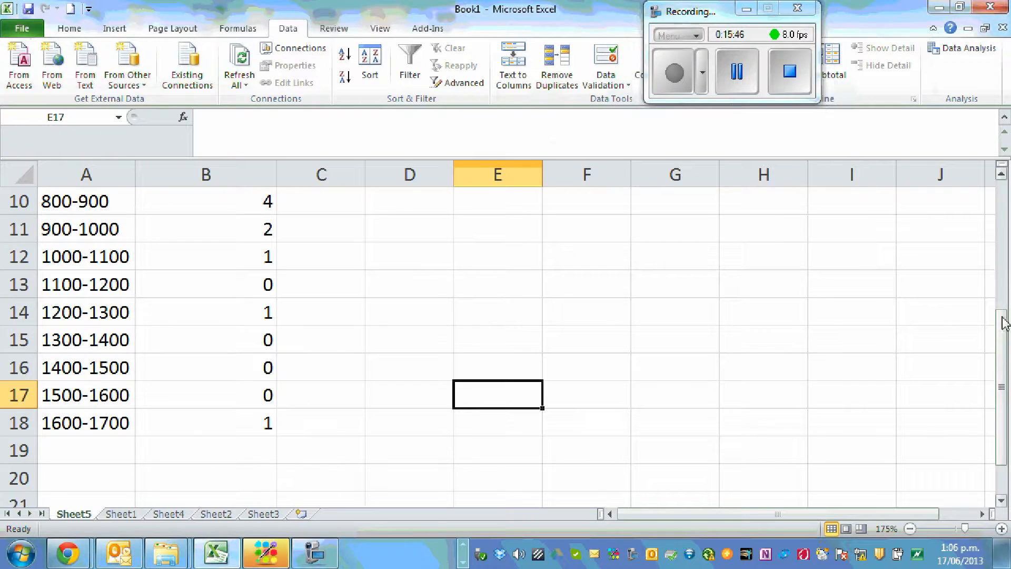
{"action": "left_click_drag", "start_coordinate": [1002, 337], "coordinate": [990, 218]}
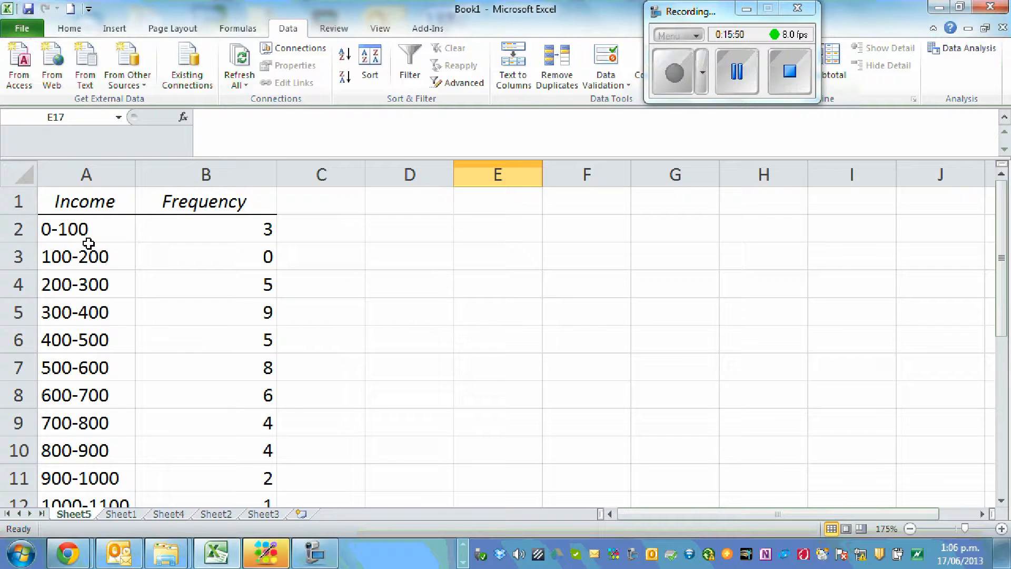
{"action": "scroll", "coordinate": [83, 266], "scroll_direction": "down", "scroll_amount": 4}
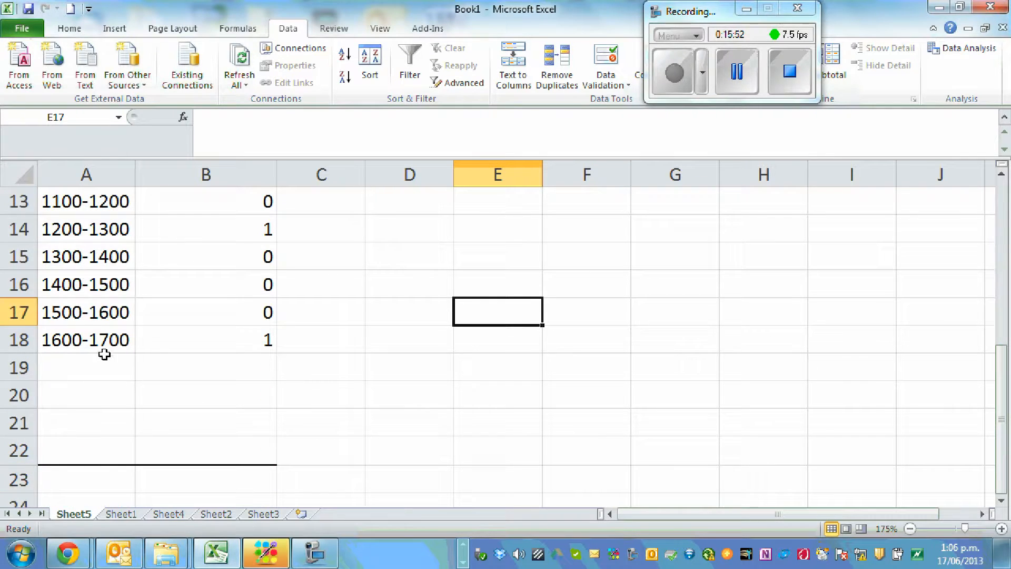
{"action": "scroll", "coordinate": [365, 342], "scroll_direction": "up", "scroll_amount": 4}
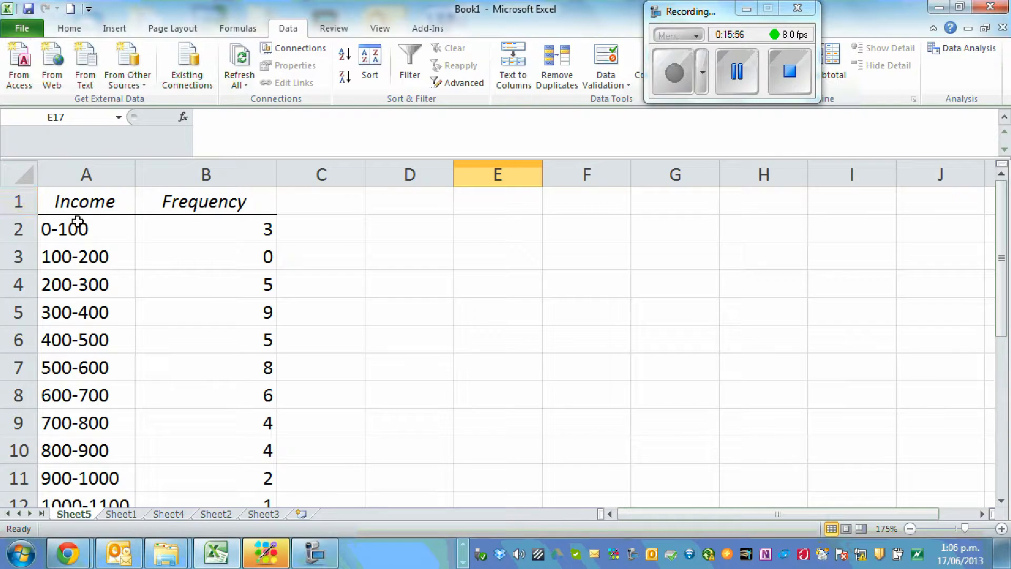
{"action": "scroll", "coordinate": [261, 267], "scroll_direction": "down", "scroll_amount": 2}
{"action": "scroll", "coordinate": [261, 267], "scroll_direction": "up", "scroll_amount": 2}
{"action": "scroll", "coordinate": [263, 269], "scroll_direction": "down", "scroll_amount": 3}
{"action": "scroll", "coordinate": [294, 290], "scroll_direction": "down", "scroll_amount": 2}
{"action": "scroll", "coordinate": [294, 289], "scroll_direction": "up", "scroll_amount": 5}
Insert a column chart from the Income and Frequency table in A1:B18 and delete its legend
{"action": "left_click_drag", "start_coordinate": [60, 201], "coordinate": [204, 445]}
{"action": "left_click", "coordinate": [114, 28]}
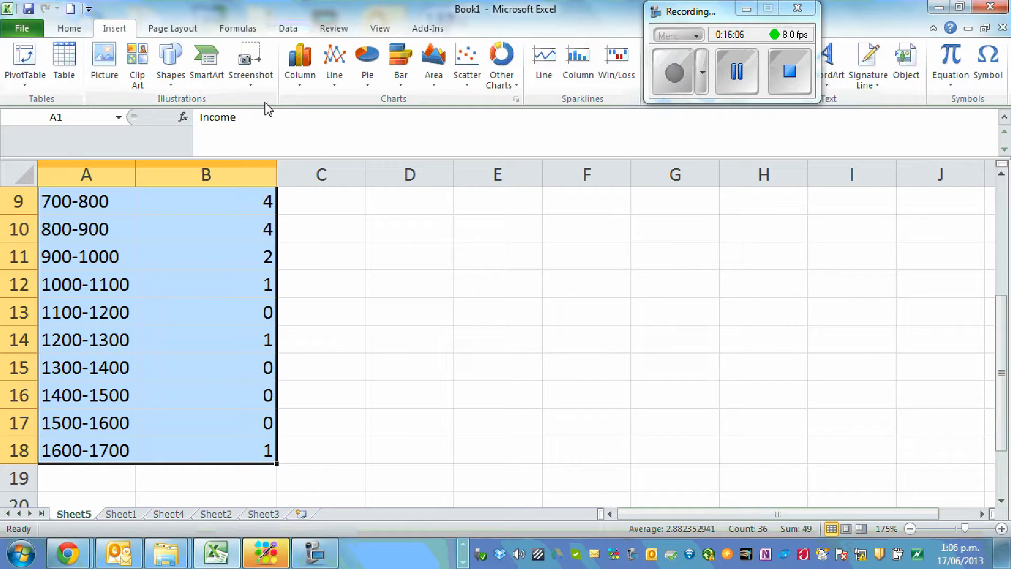
{"action": "left_click", "coordinate": [294, 79]}
{"action": "left_click", "coordinate": [161, 130]}
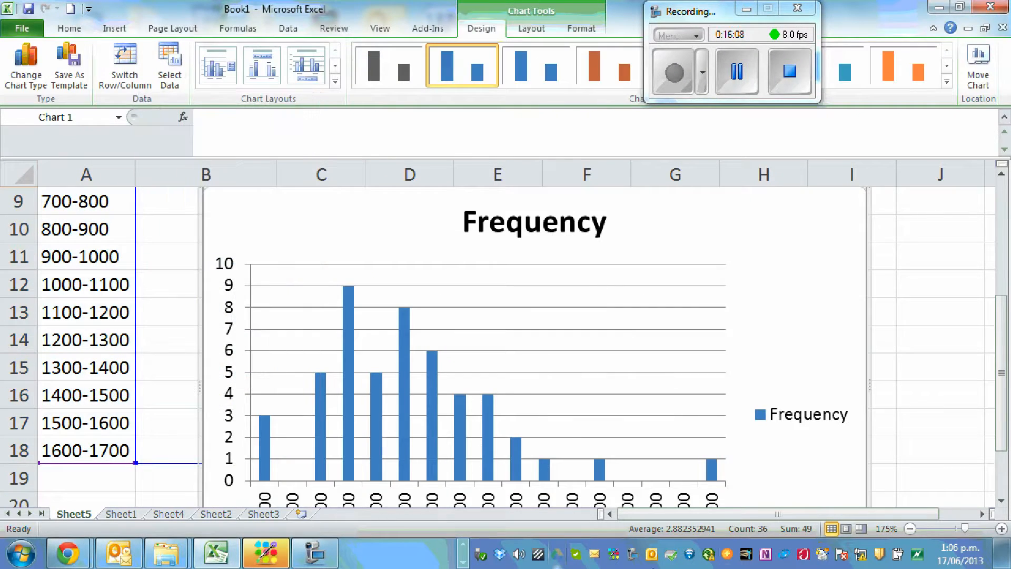
{"action": "left_click", "coordinate": [817, 426]}
{"action": "key", "text": "Delete"}
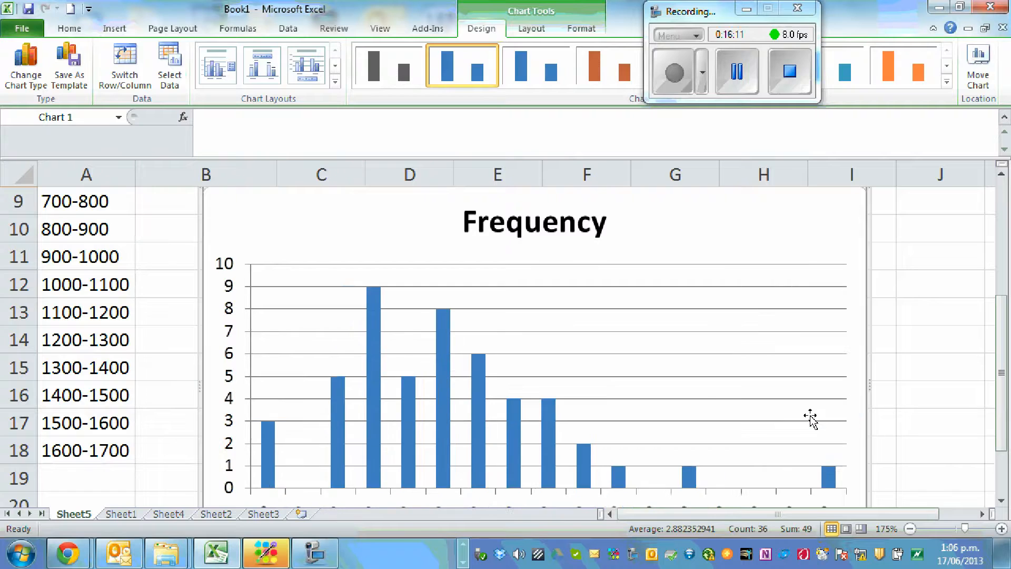
{"action": "scroll", "coordinate": [639, 323], "scroll_direction": "down", "scroll_amount": 1}
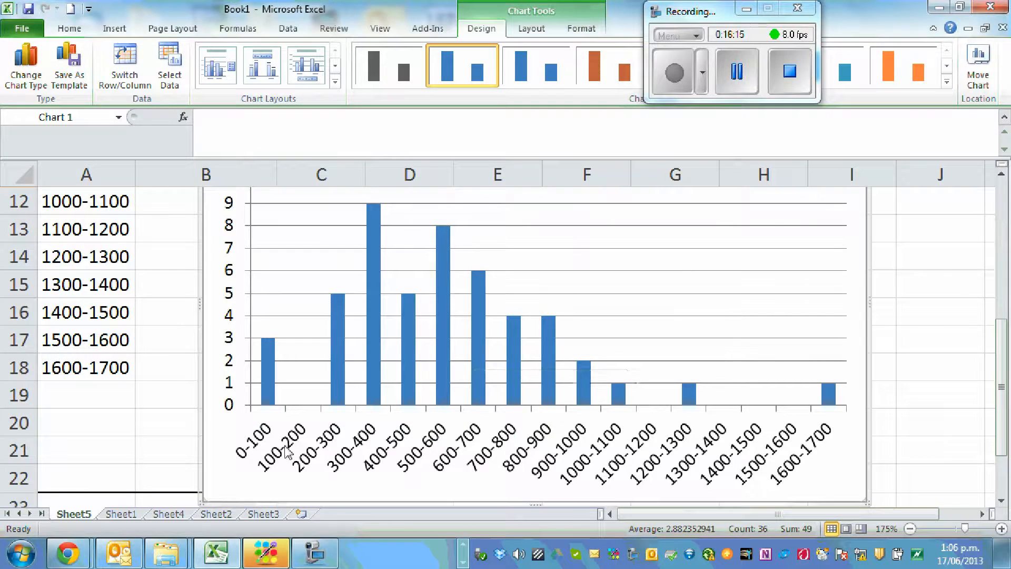
Set the gap width of the chart's Frequency series to 0% so the columns touch like a histogram, and deselect the chart
{"action": "mouse_move", "coordinate": [277, 403]}
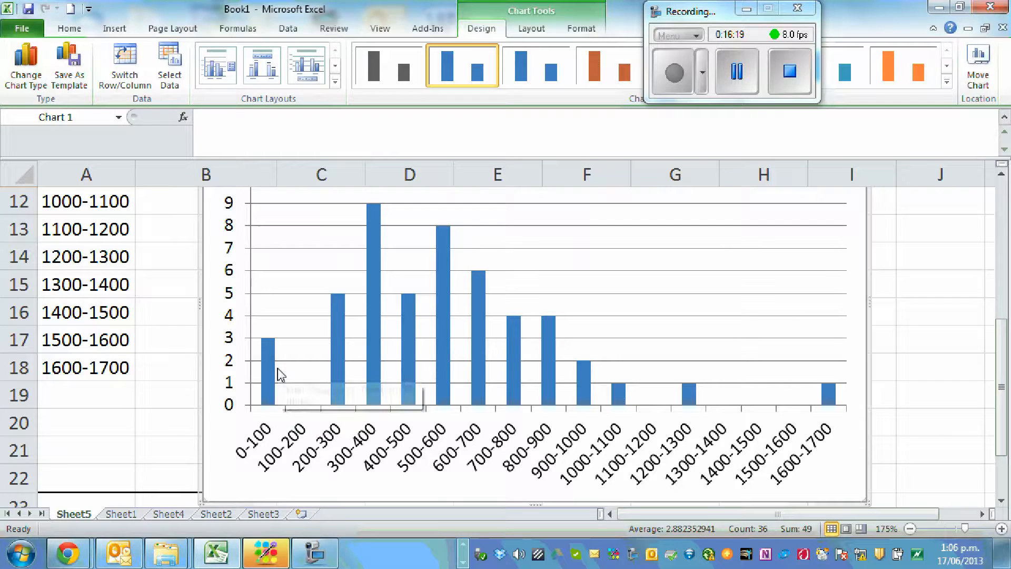
{"action": "right_click", "coordinate": [480, 356]}
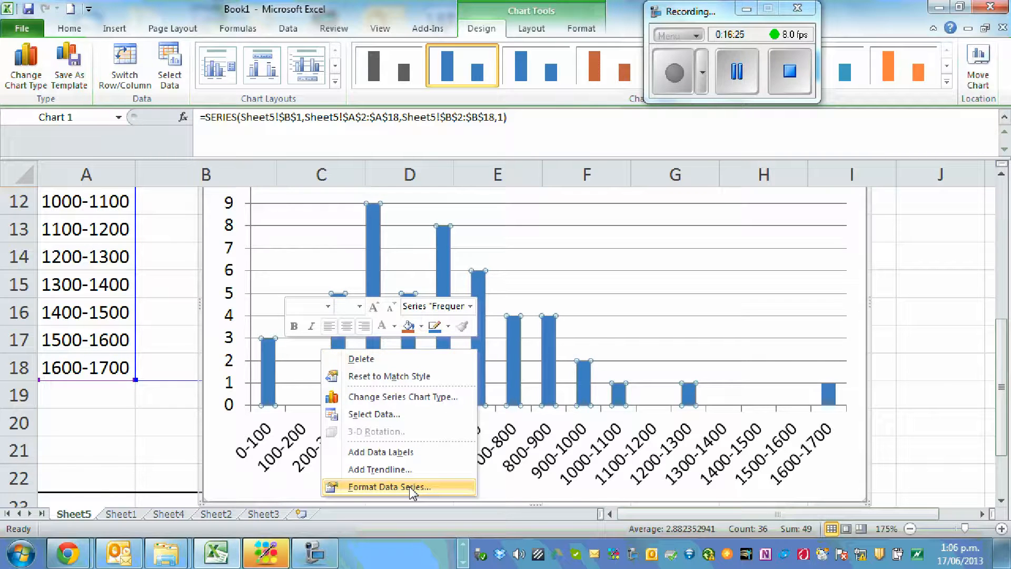
{"action": "left_click", "coordinate": [390, 487]}
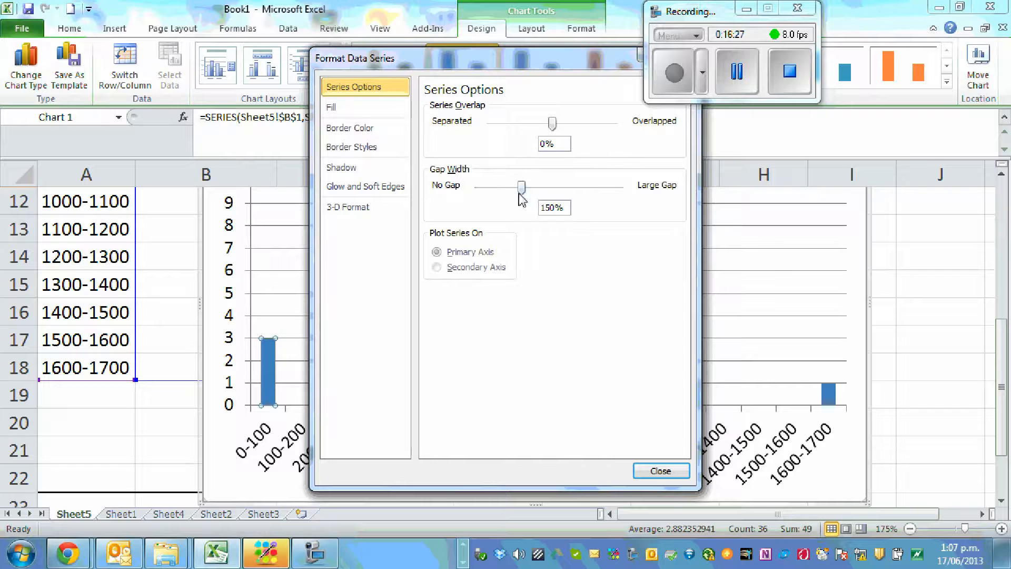
{"action": "left_click_drag", "start_coordinate": [522, 188], "coordinate": [478, 187]}
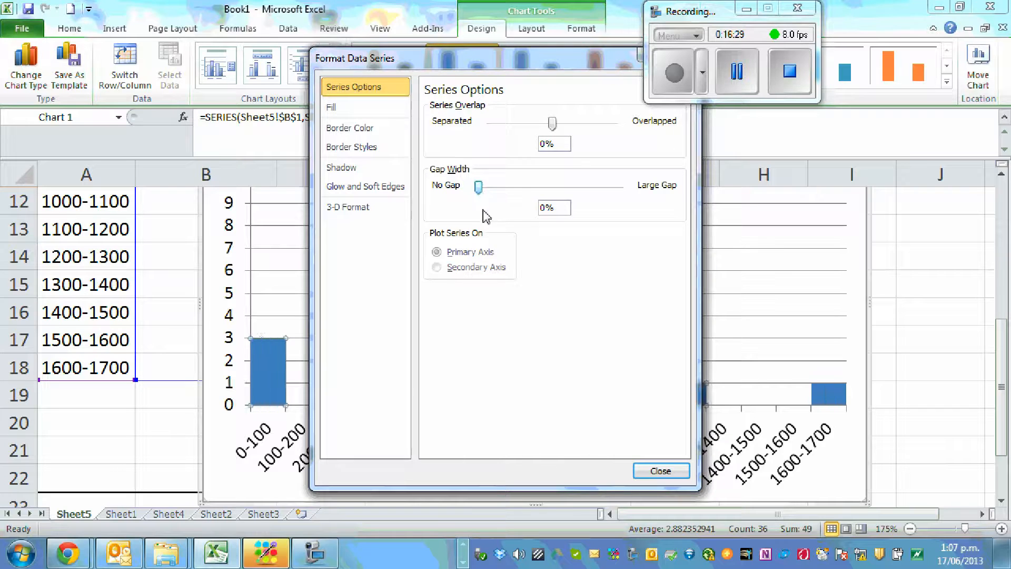
{"action": "left_click", "coordinate": [661, 471]}
{"action": "left_click", "coordinate": [916, 314]}
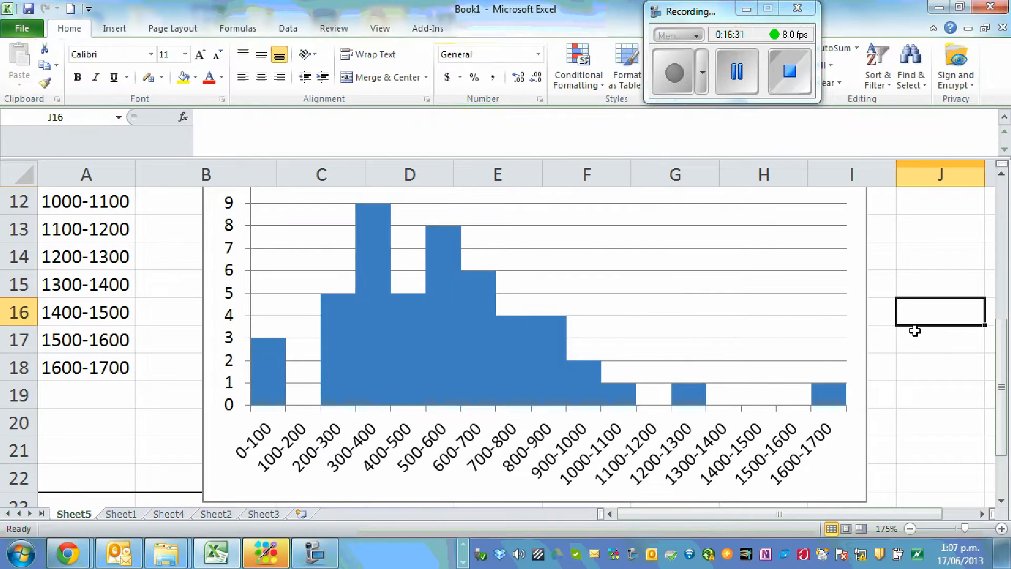
Examine the whole income histogram, from its title down to the bars and the income class labels on the horizontal axis
{"action": "scroll", "coordinate": [896, 354], "scroll_direction": "up", "scroll_amount": 2}
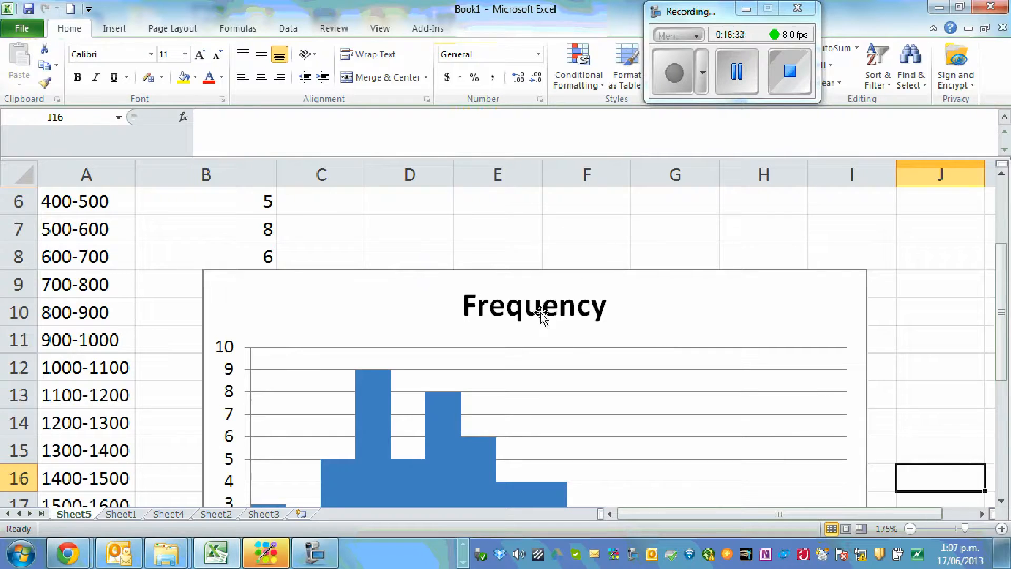
{"action": "scroll", "coordinate": [651, 319], "scroll_direction": "down", "scroll_amount": 2}
{"action": "scroll", "coordinate": [661, 343], "scroll_direction": "up", "scroll_amount": 1}
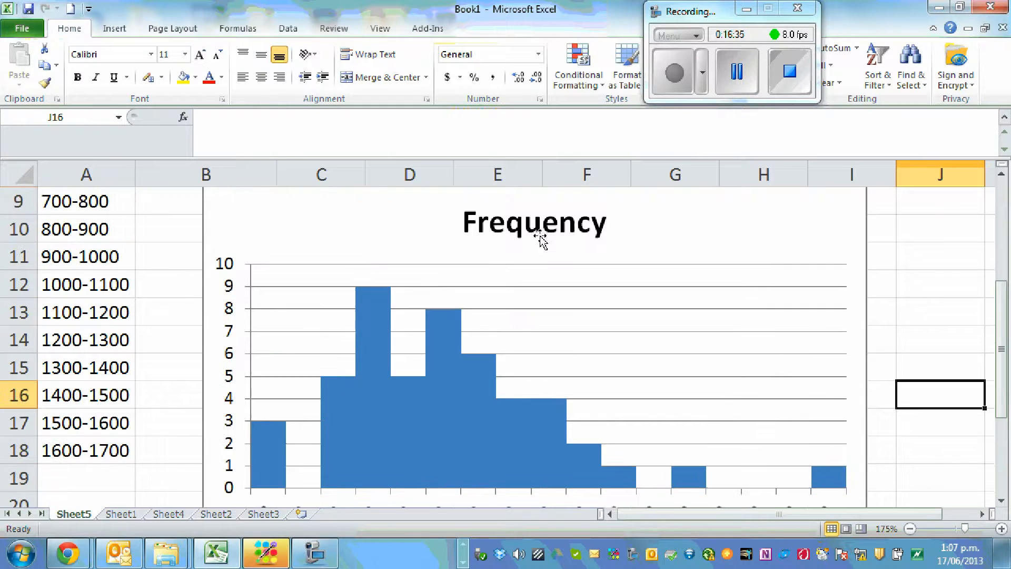
{"action": "scroll", "coordinate": [579, 300], "scroll_direction": "down", "scroll_amount": 1}
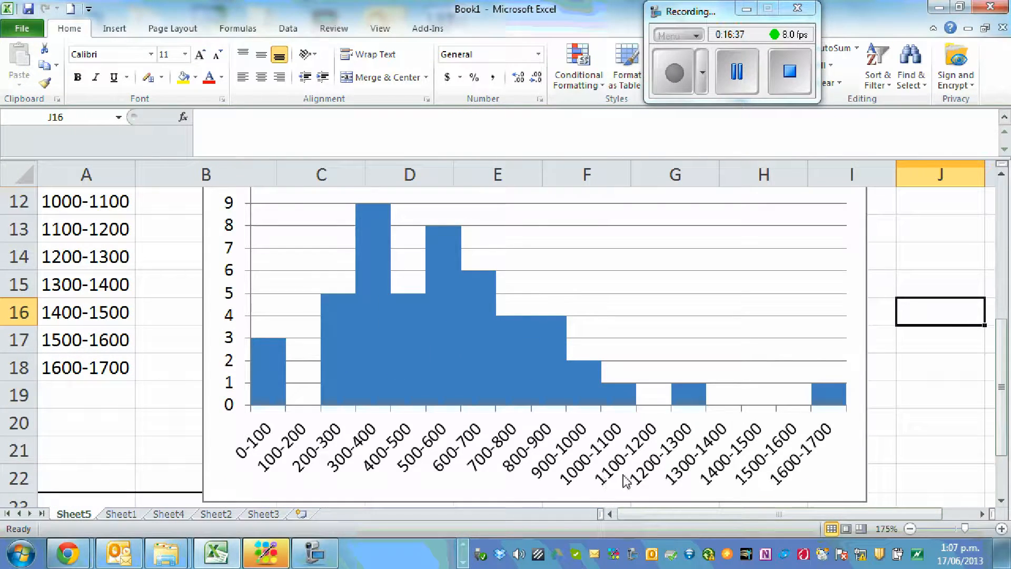
{"action": "scroll", "coordinate": [759, 355], "scroll_direction": "up", "scroll_amount": 1}
{"action": "scroll", "coordinate": [748, 348], "scroll_direction": "down", "scroll_amount": 1}
{"action": "scroll", "coordinate": [743, 393], "scroll_direction": "up", "scroll_amount": 1}
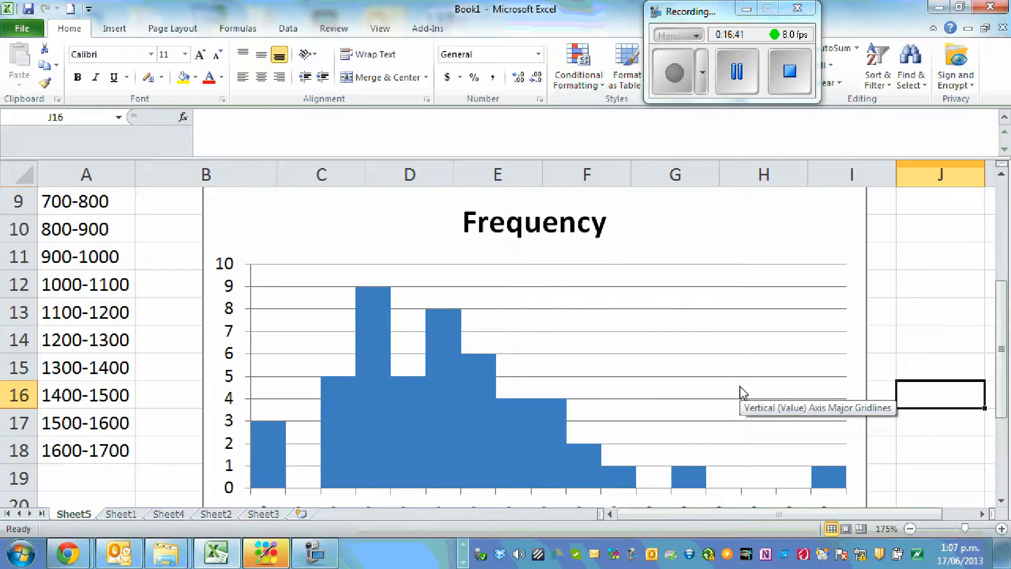
{"action": "scroll", "coordinate": [743, 392], "scroll_direction": "down", "scroll_amount": 1}
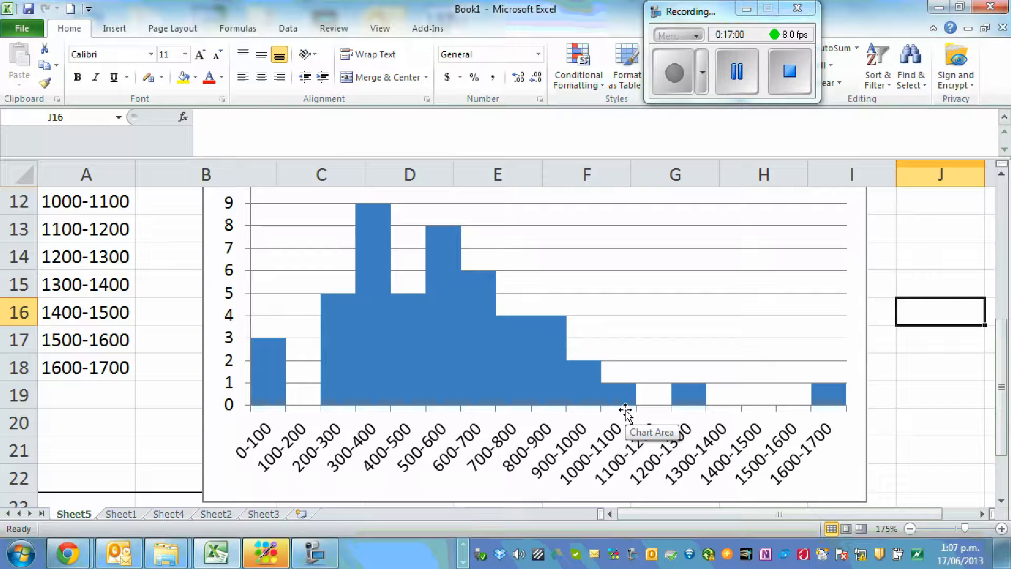
{"action": "mouse_move", "coordinate": [442, 383]}
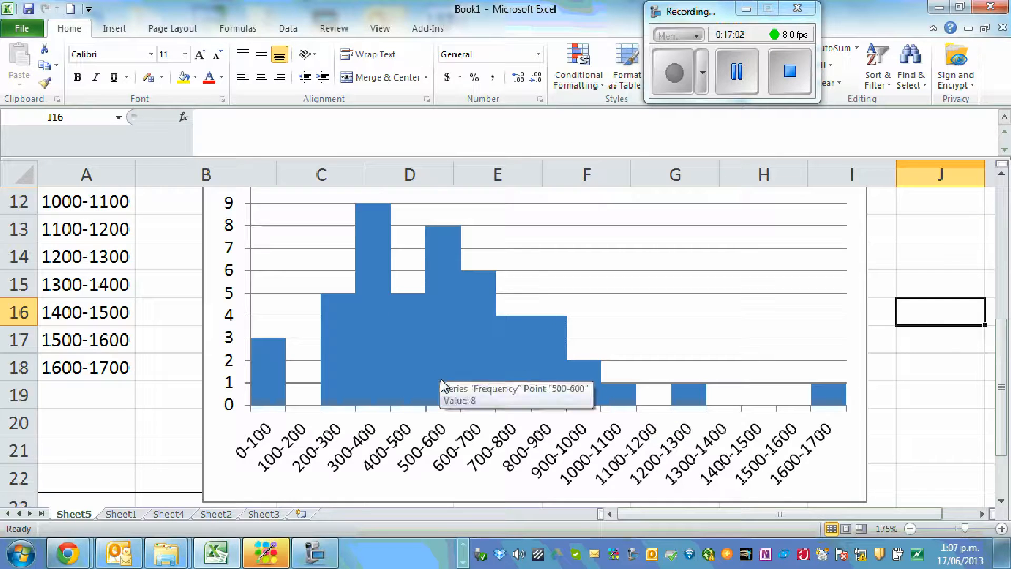
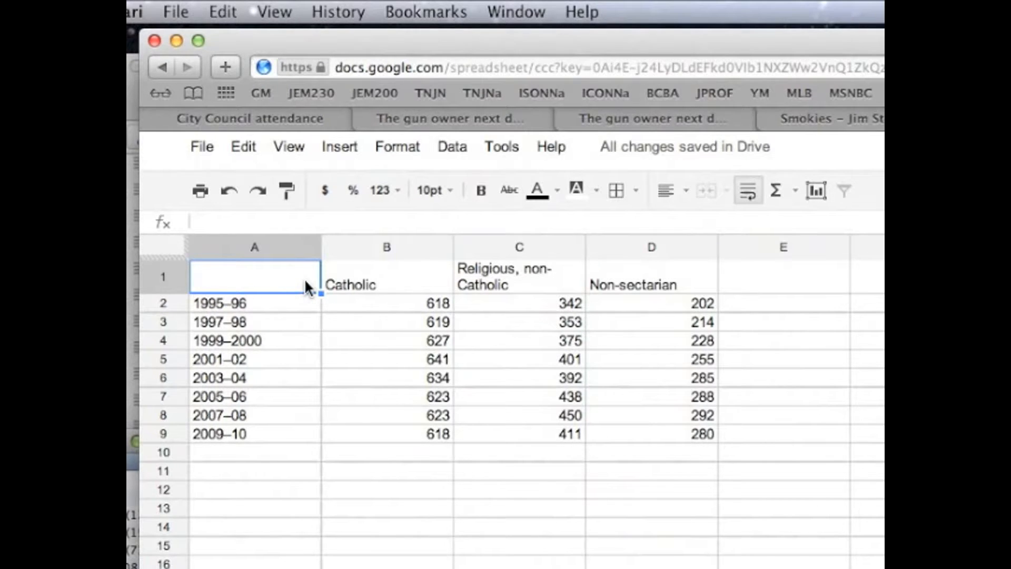
Start a chart from the private school enrollment data in A1:D9 and choose the stacked column chart type
{"action": "left_click_drag", "start_coordinate": [298, 284], "coordinate": [647, 436]}
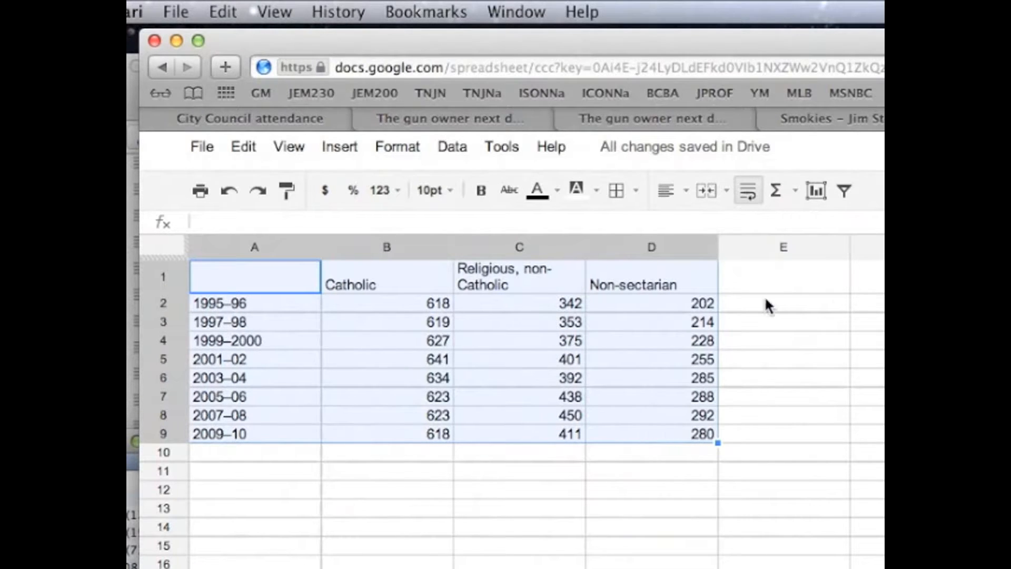
{"action": "left_click", "coordinate": [818, 191]}
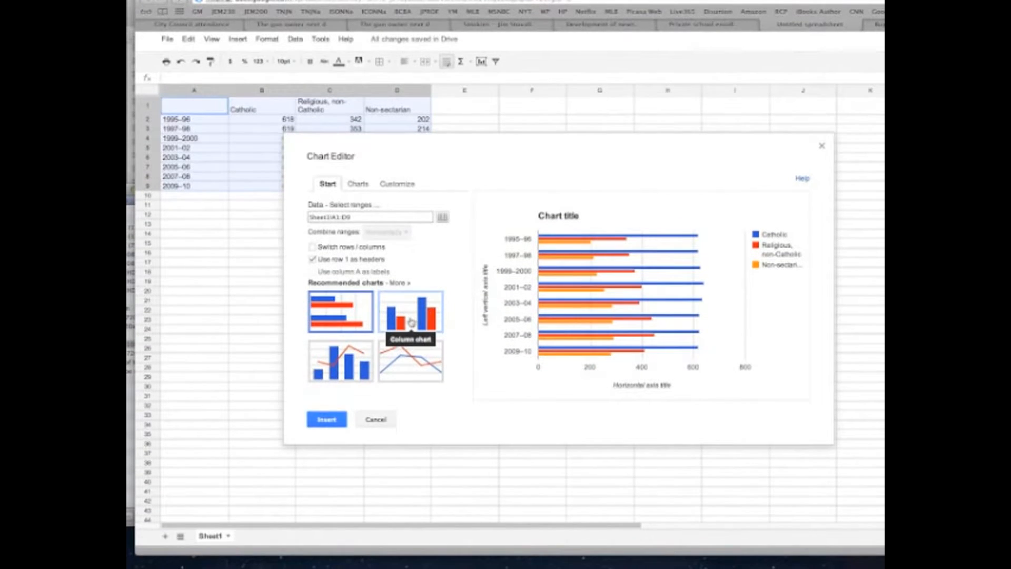
{"action": "left_click", "coordinate": [412, 322]}
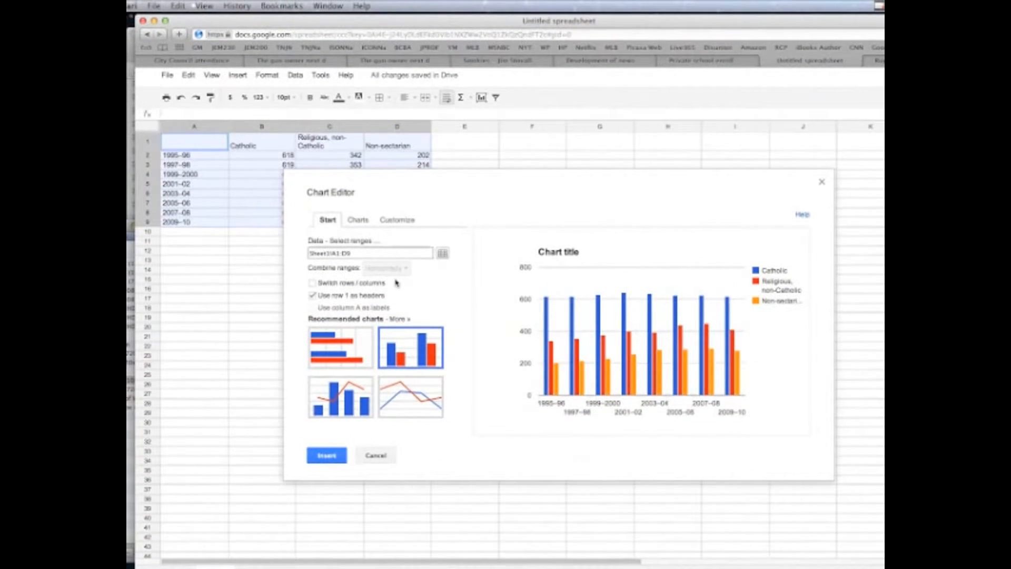
{"action": "left_click", "coordinate": [358, 222]}
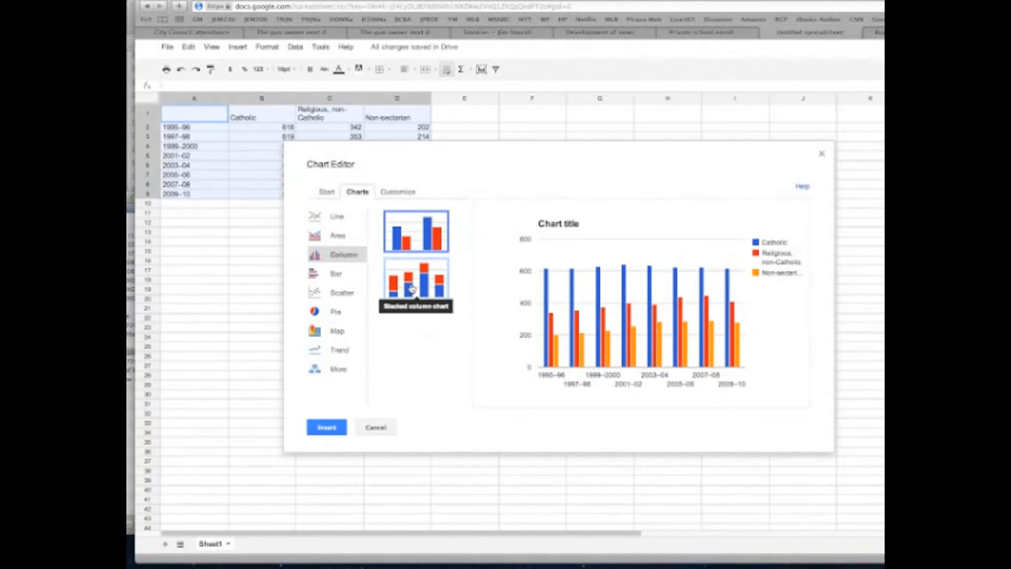
{"action": "left_click", "coordinate": [412, 287]}
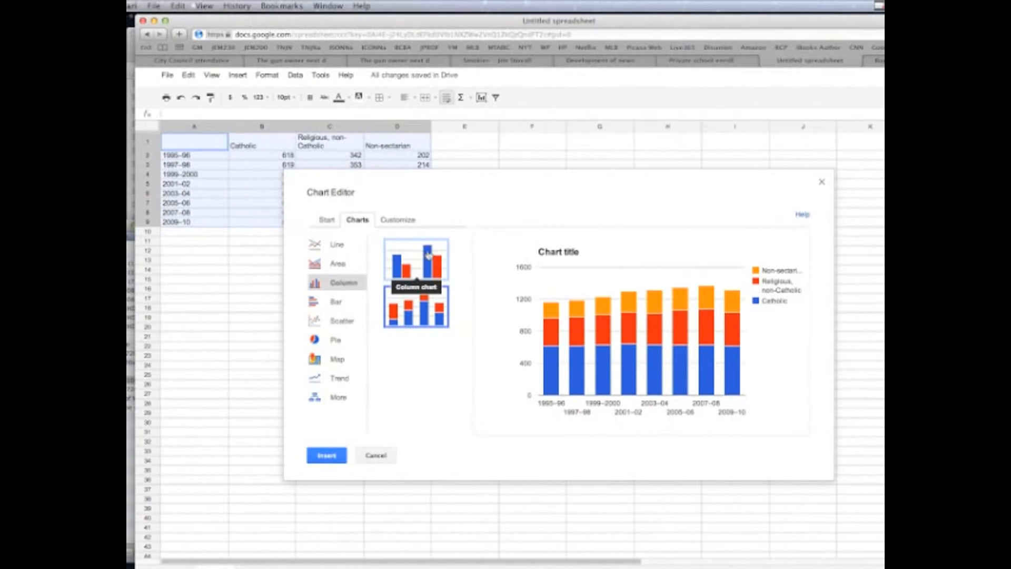
Set the chart title to "Private School Enrollment, Grades 9-12 (in thousands)"
{"action": "left_click", "coordinate": [407, 223]}
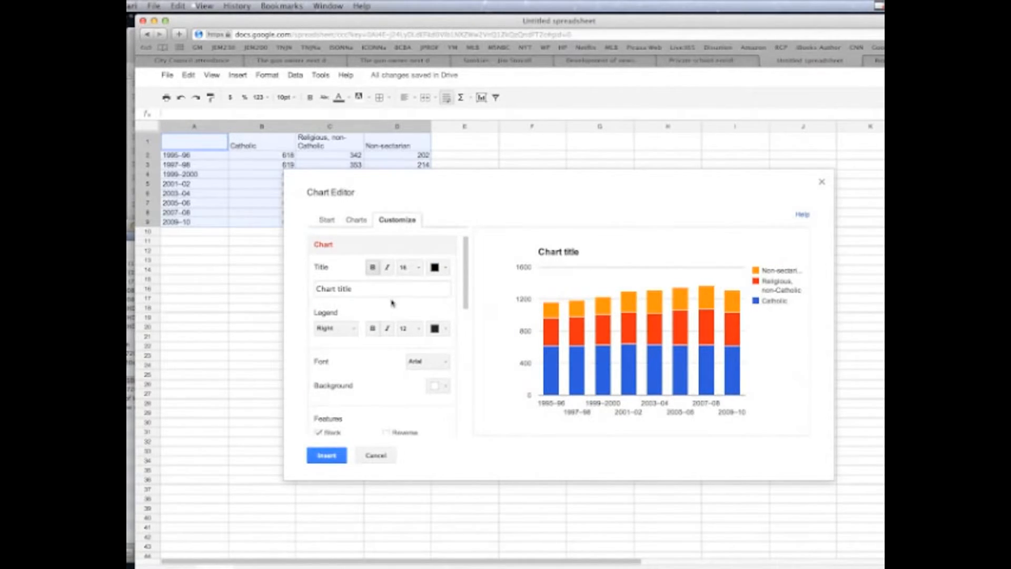
{"action": "left_click_drag", "start_coordinate": [363, 285], "coordinate": [301, 280]}
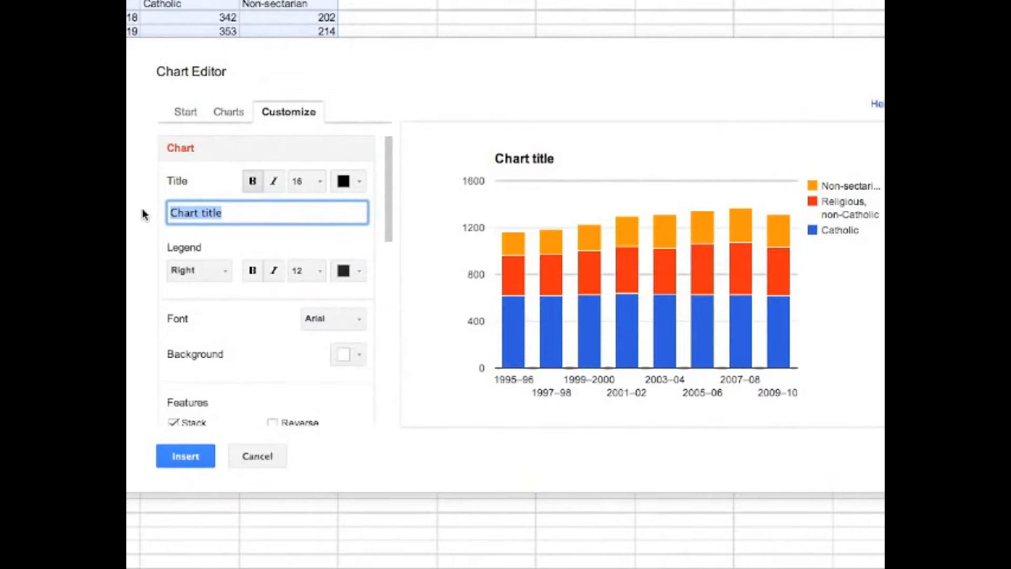
{"action": "type", "text": "Priva"}
{"action": "type", "text": "te S"}
{"action": "type", "text": "chool Enr"}
{"action": "type", "text": "ollmen"}
{"action": "type", "text": "t, Gra"}
{"action": "type", "text": "des 9"}
{"action": "type", "text": "-12"}
{"action": "type", "text": " (in t"}
{"action": "type", "text": "housands"}
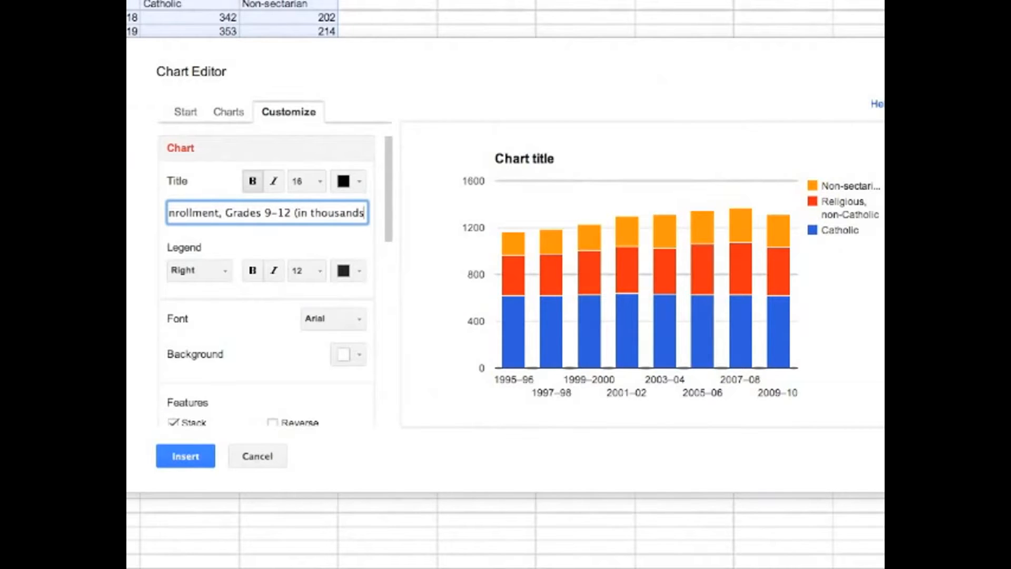
{"action": "type", "text": ")"}
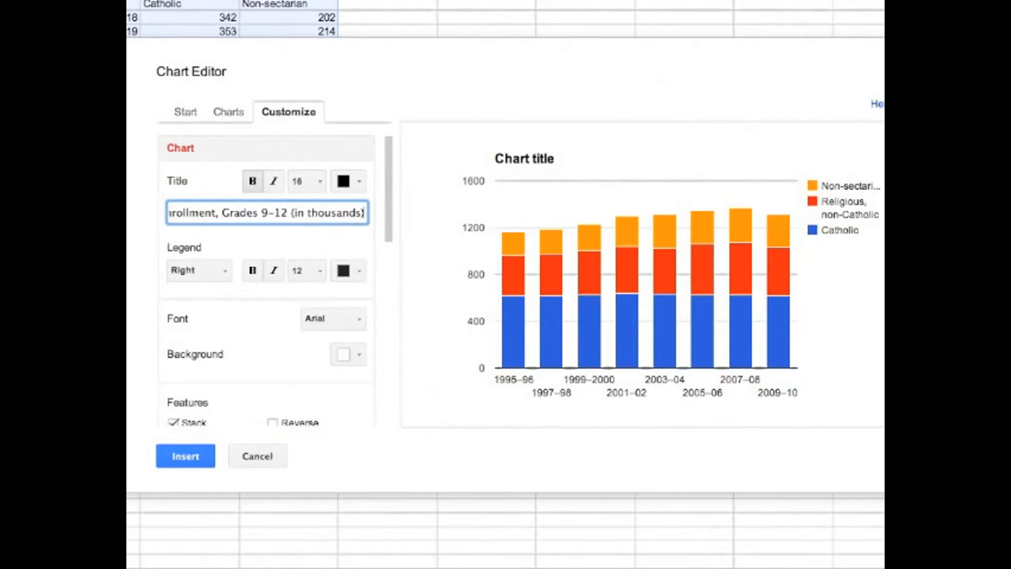
{"action": "left_click", "coordinate": [240, 245]}
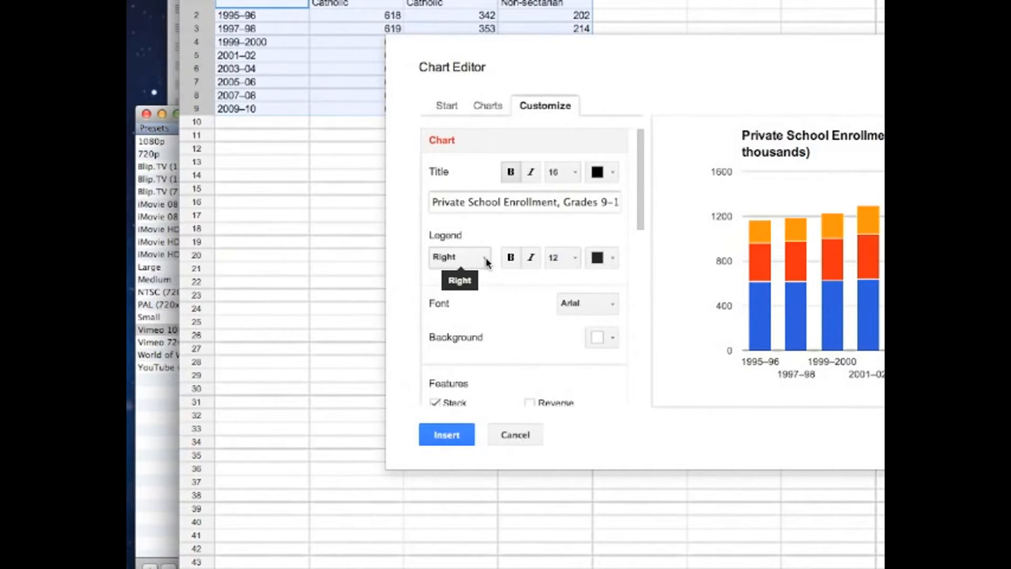
Set the chart's legend position to Top and insert the chart into the sheet
{"action": "left_click", "coordinate": [487, 261]}
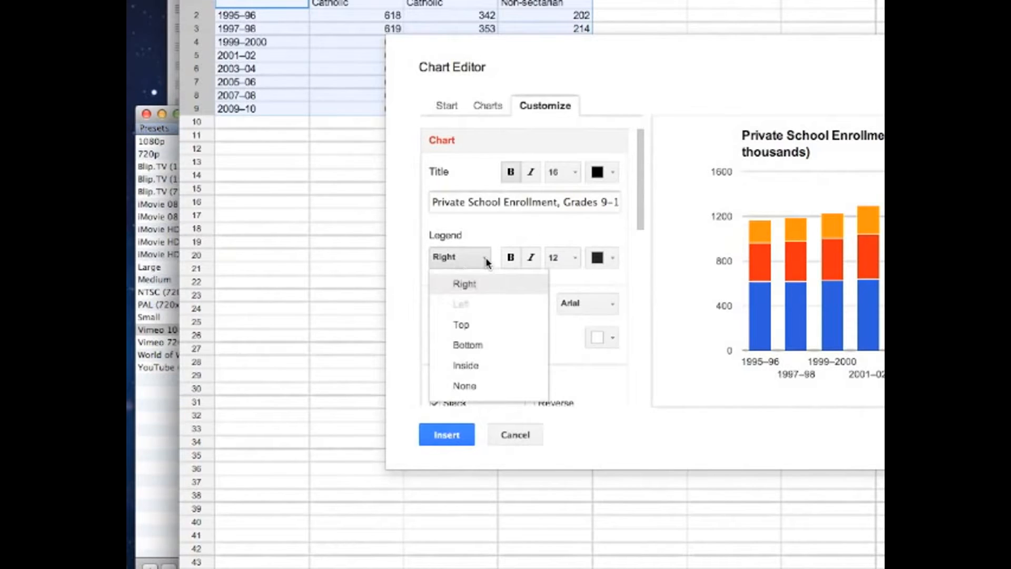
{"action": "left_click", "coordinate": [461, 325]}
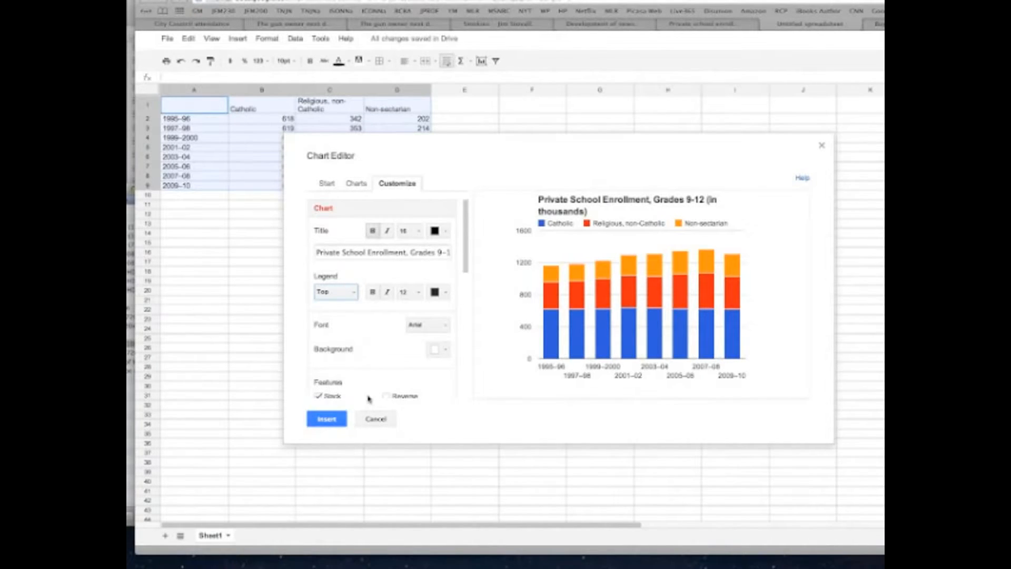
{"action": "left_click", "coordinate": [327, 420]}
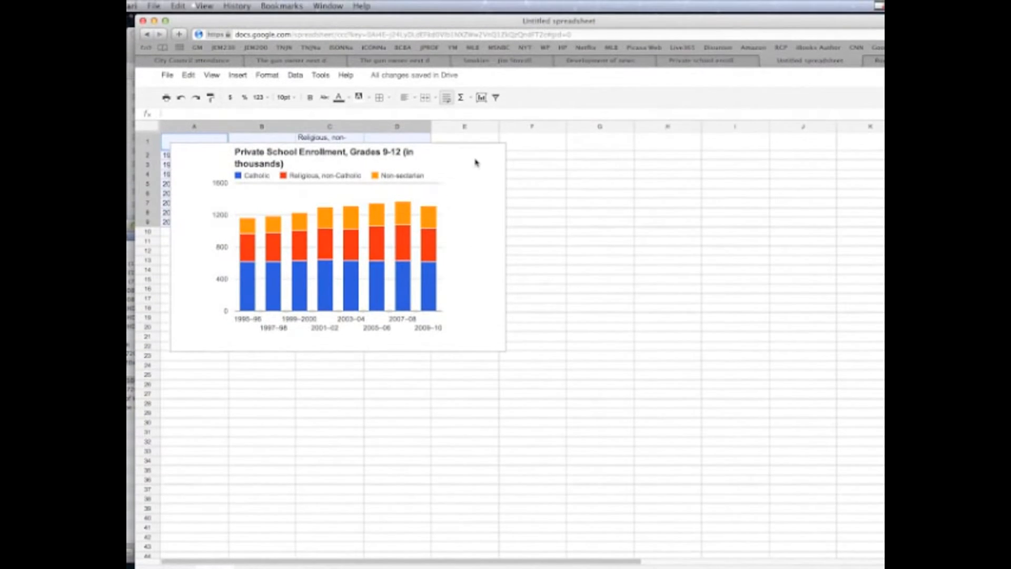
Move the chart below the data table and resize it to be narrower and taller
{"action": "left_click", "coordinate": [464, 152]}
{"action": "left_click_drag", "start_coordinate": [461, 150], "coordinate": [506, 247]}
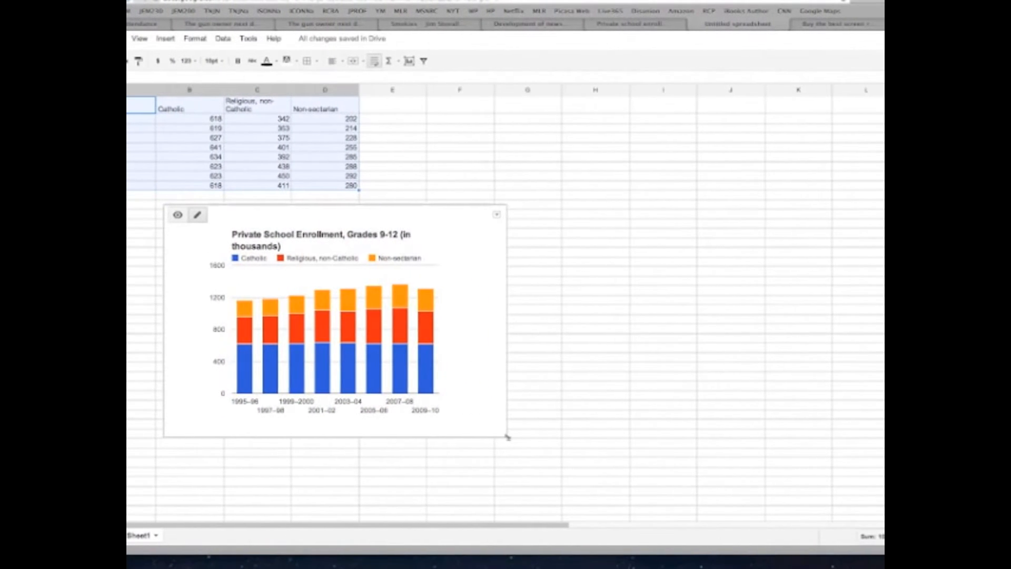
{"action": "left_click_drag", "start_coordinate": [508, 437], "coordinate": [506, 476]}
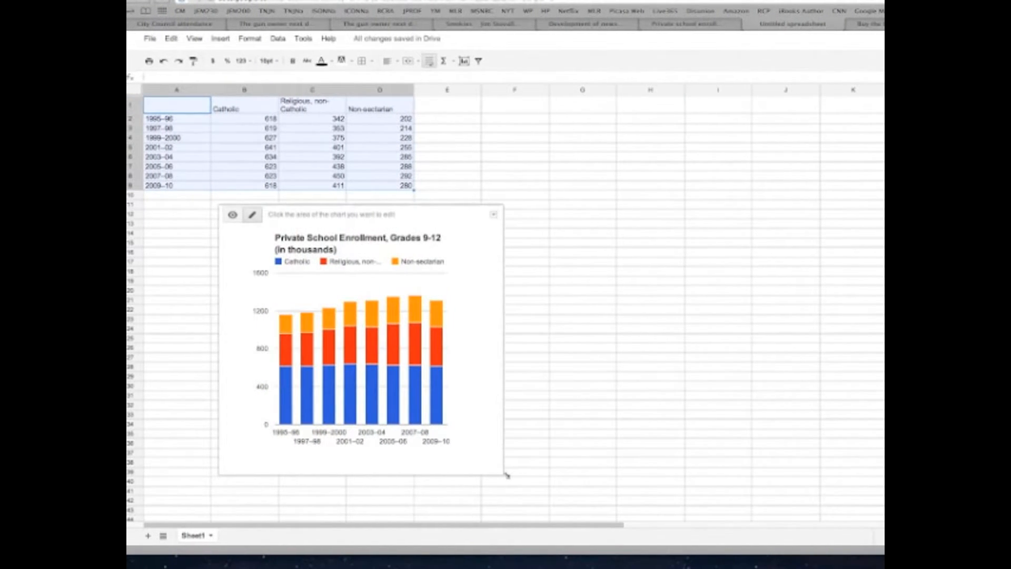
{"action": "left_click_drag", "start_coordinate": [506, 475], "coordinate": [510, 476]}
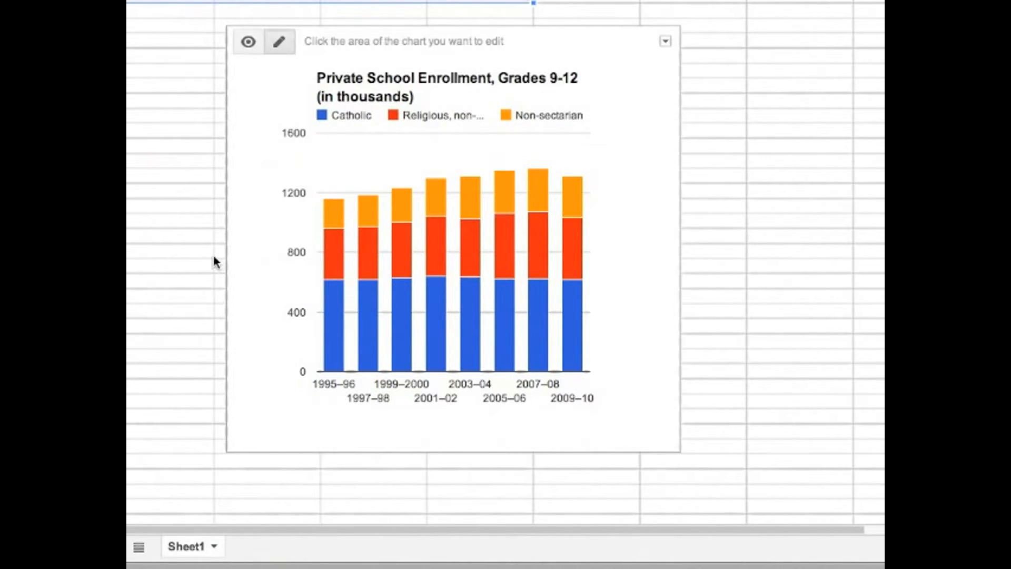
Change the fill color of the chart's Non-sectarian series to medium green and deselect the series
{"action": "left_click", "coordinate": [335, 218]}
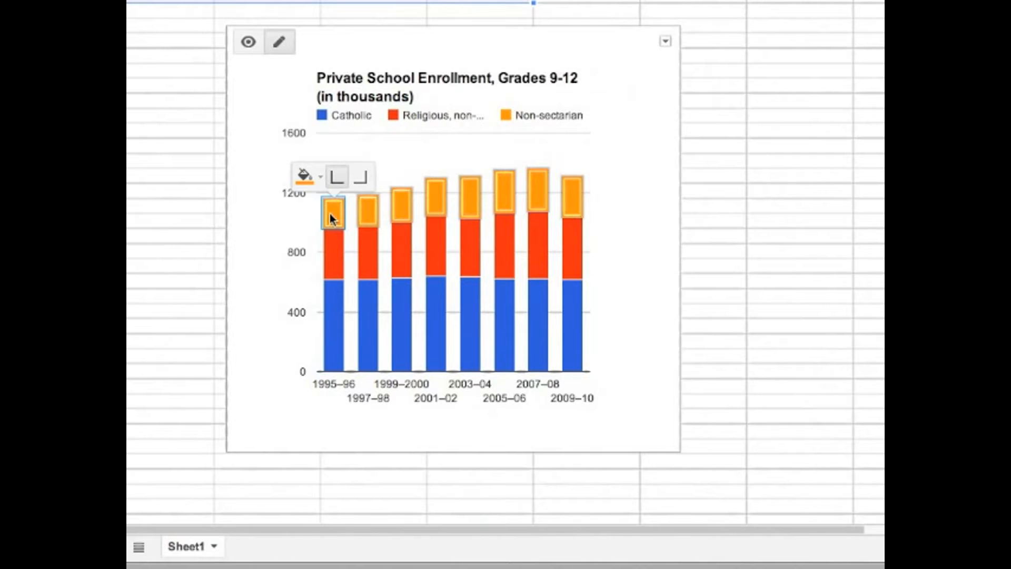
{"action": "left_click", "coordinate": [321, 179]}
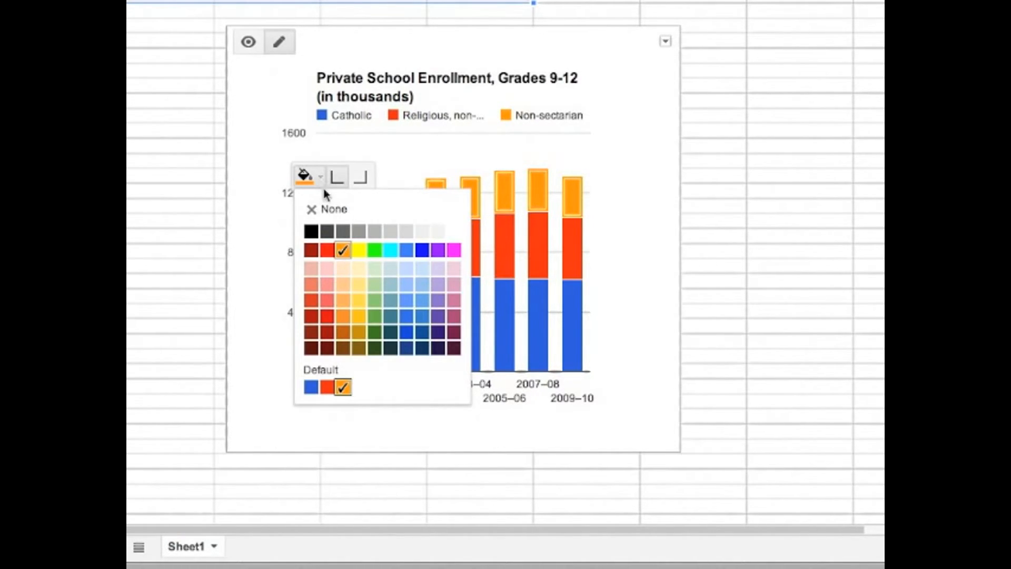
{"action": "left_click", "coordinate": [375, 316]}
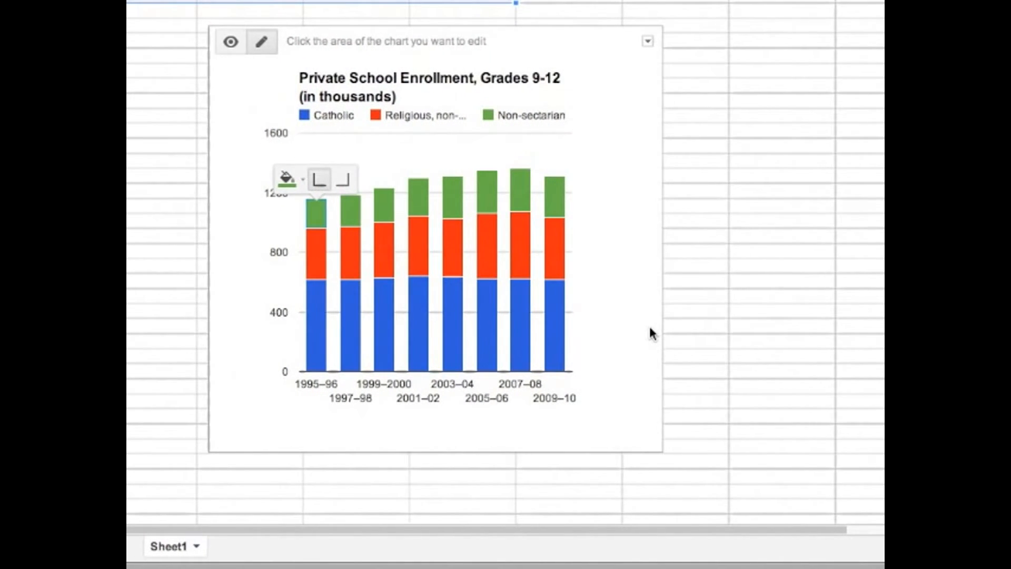
{"action": "left_click", "coordinate": [653, 333]}
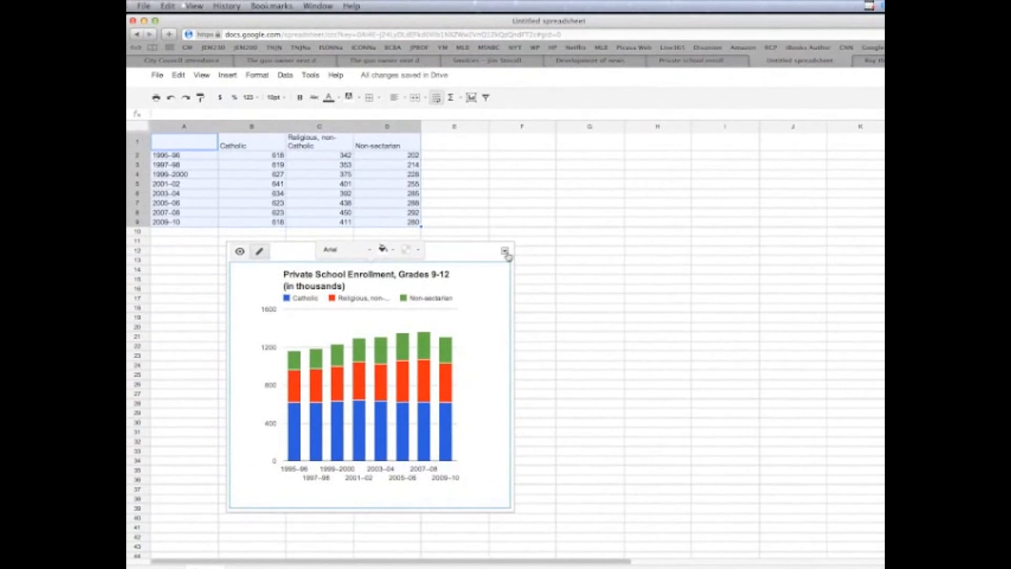
Move the enrollment chart to its own sheet and publish it, accepting that all sheets get published
{"action": "left_click", "coordinate": [510, 219]}
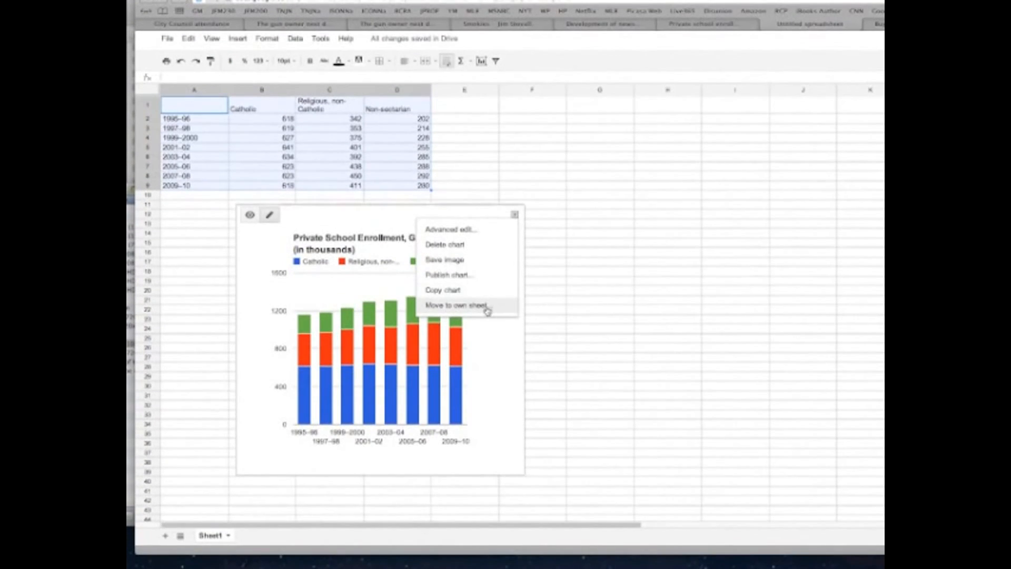
{"action": "left_click", "coordinate": [487, 311]}
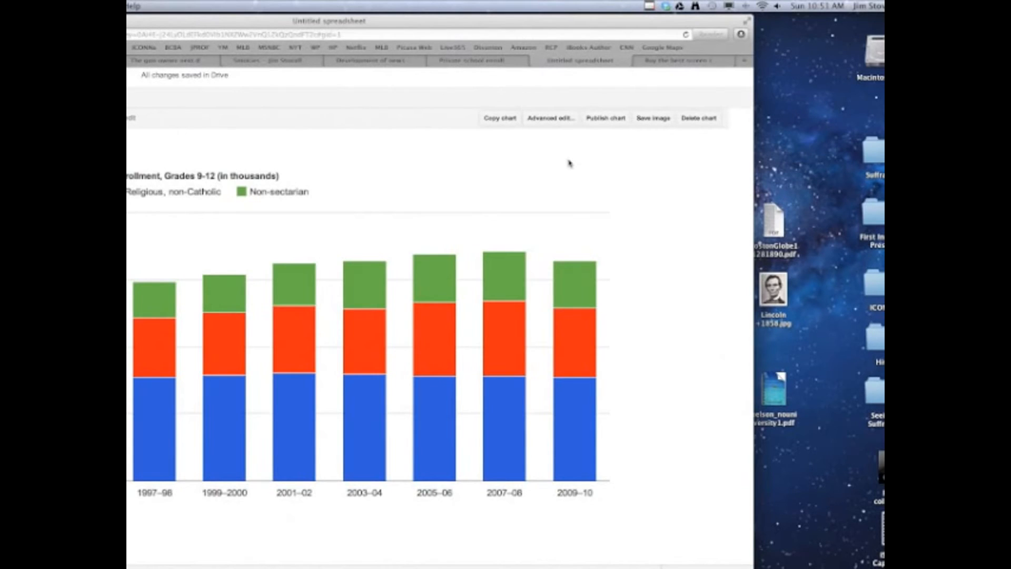
{"action": "left_click", "coordinate": [597, 122]}
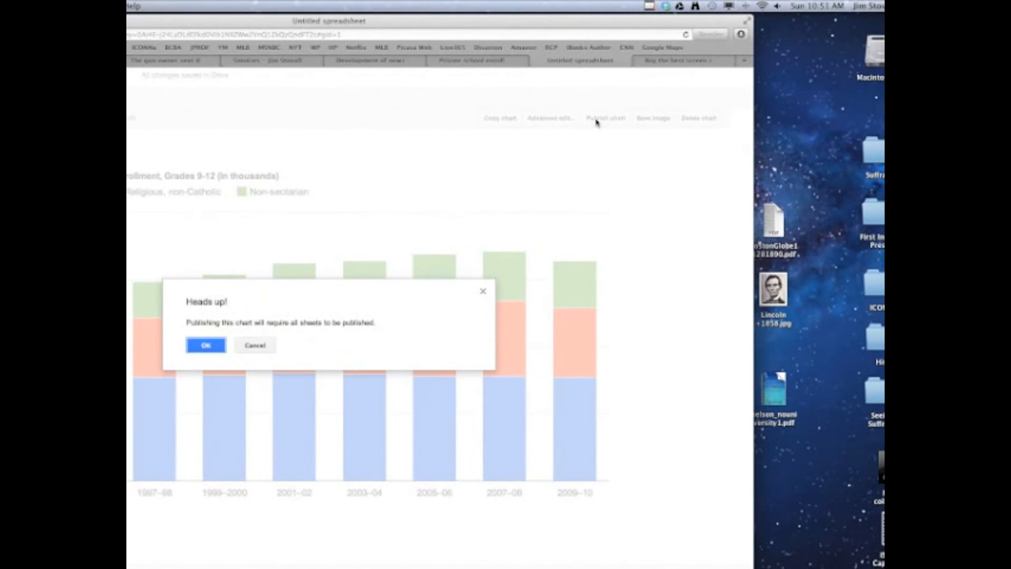
{"action": "left_click", "coordinate": [206, 345]}
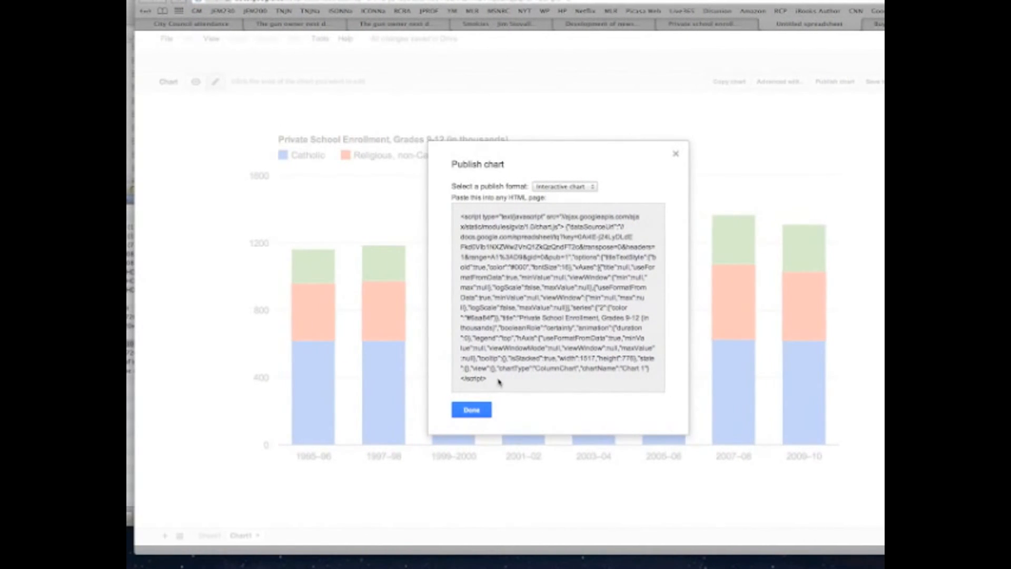
Copy the whole HTML embed script of the interactive chart and finish publishing
{"action": "left_click_drag", "start_coordinate": [495, 380], "coordinate": [461, 216]}
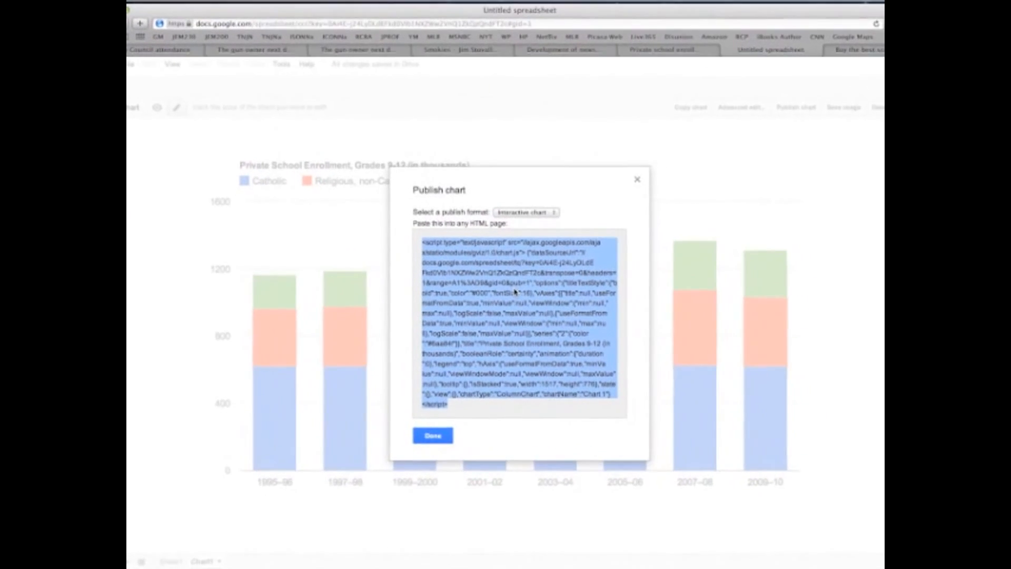
{"action": "left_click", "coordinate": [177, 6]}
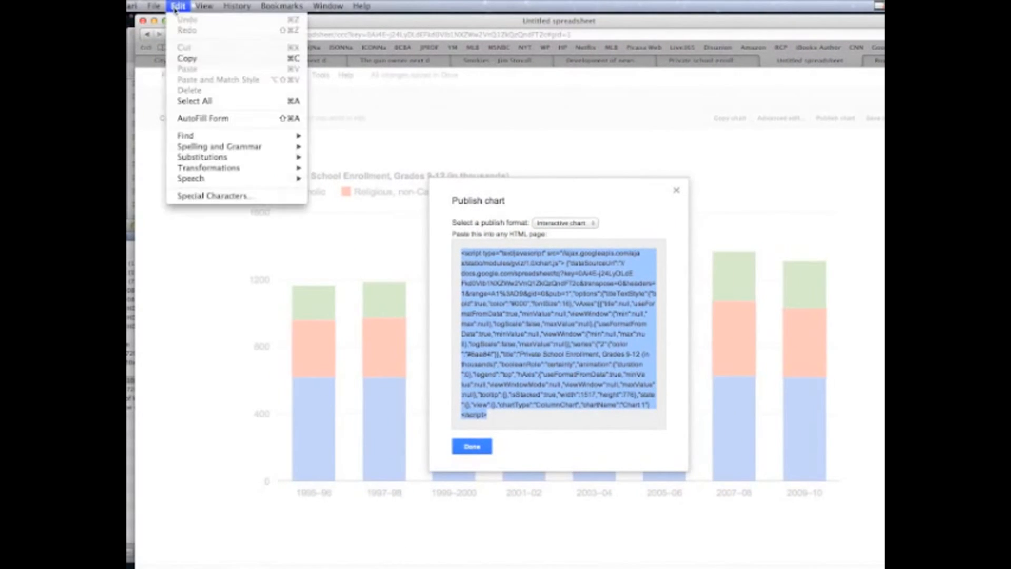
{"action": "left_click", "coordinate": [183, 59]}
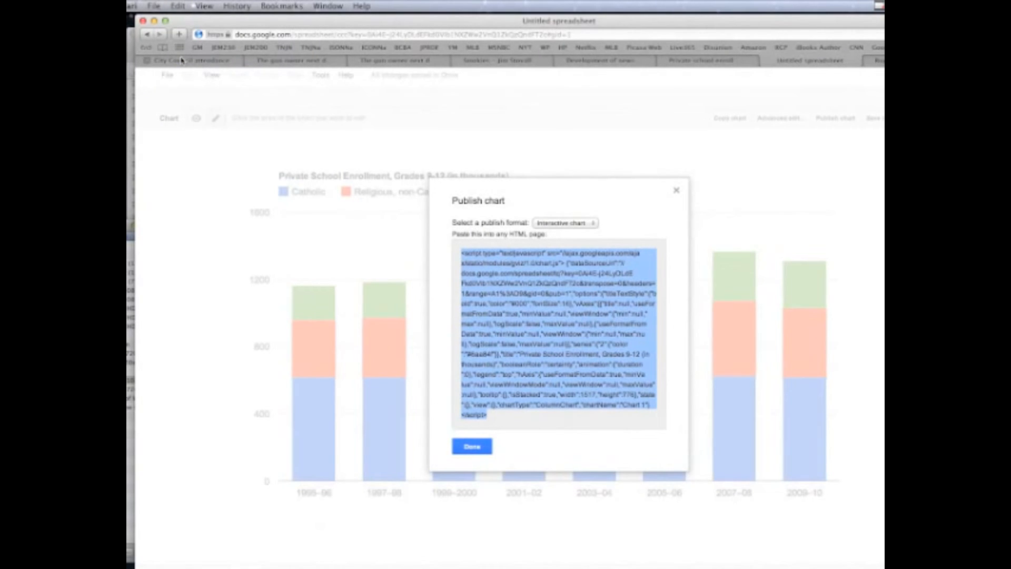
{"action": "left_click", "coordinate": [472, 447]}
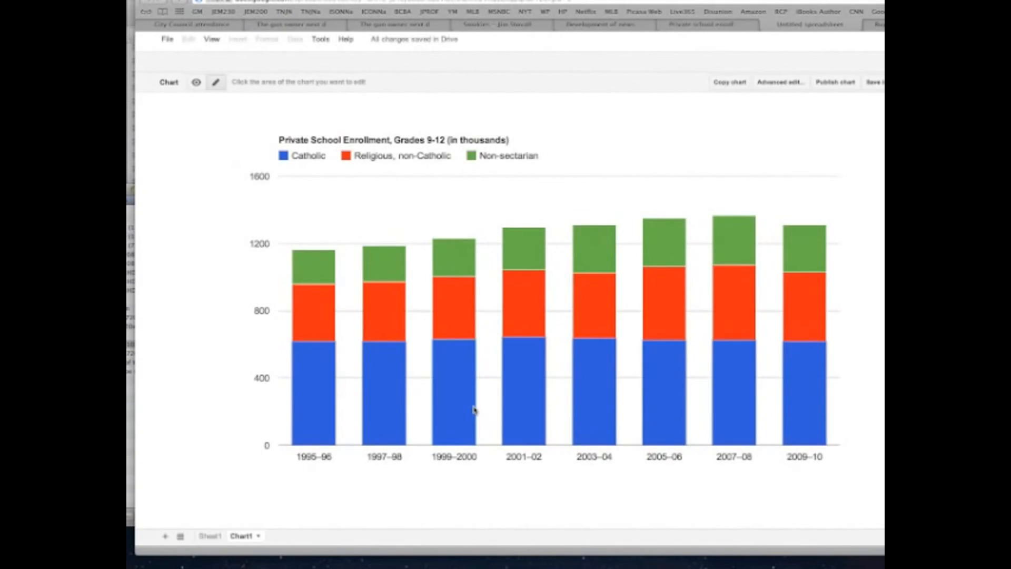